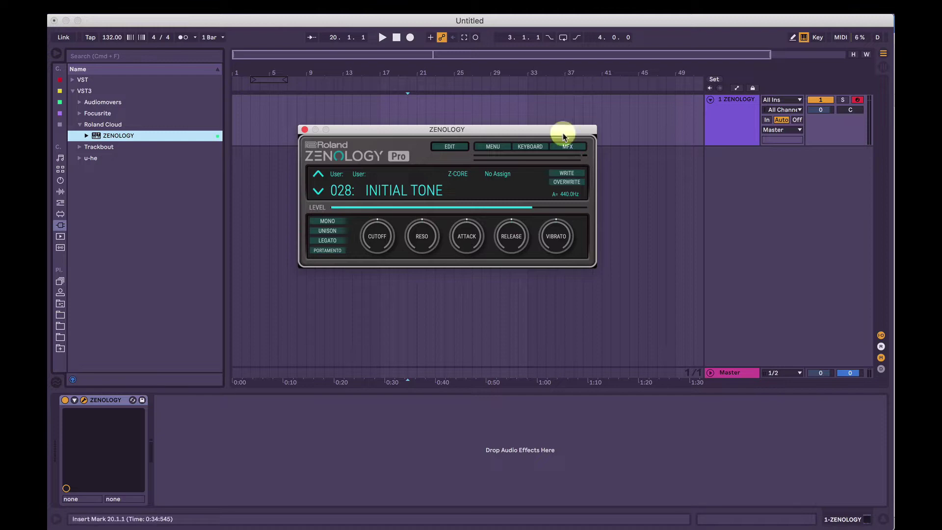
# - Expand the ZENOLOGY plug-in's full tone editor to view it, collapse it again, and reposition the plug-in window
pyautogui.moveTo(483, 128); pyautogui.dragTo(491, 167)
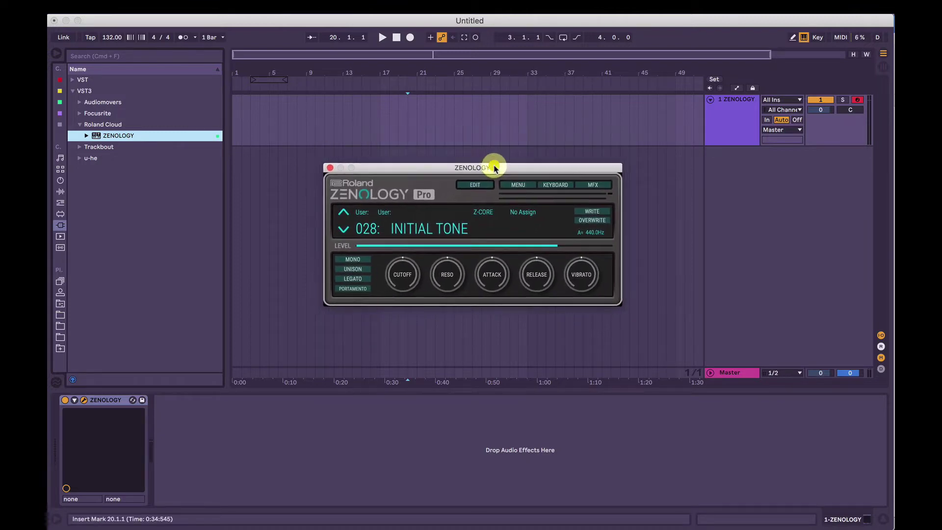
pyautogui.click(477, 185)
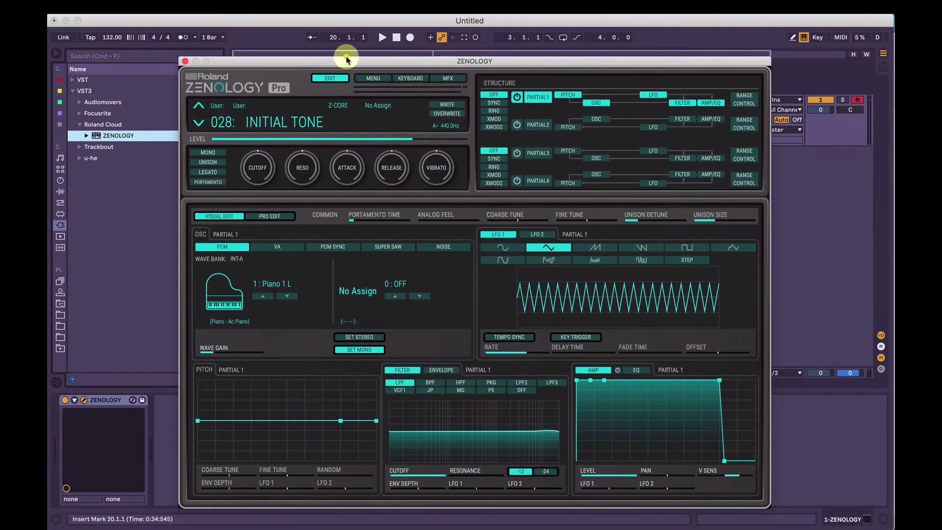
pyautogui.click(329, 78)
pyautogui.moveTo(370, 61); pyautogui.dragTo(483, 148)
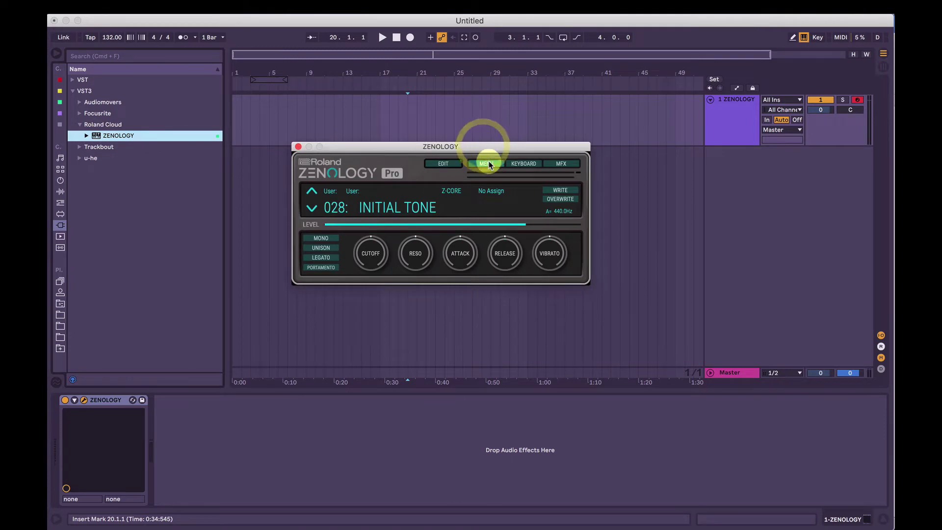
# - Enlarge the ZENOLOGY plug-in window with its Zoom option and place it over the middle of the arrangement
pyautogui.click(486, 161)
pyautogui.click(500, 165)
pyautogui.scroll(8, 481, 200)
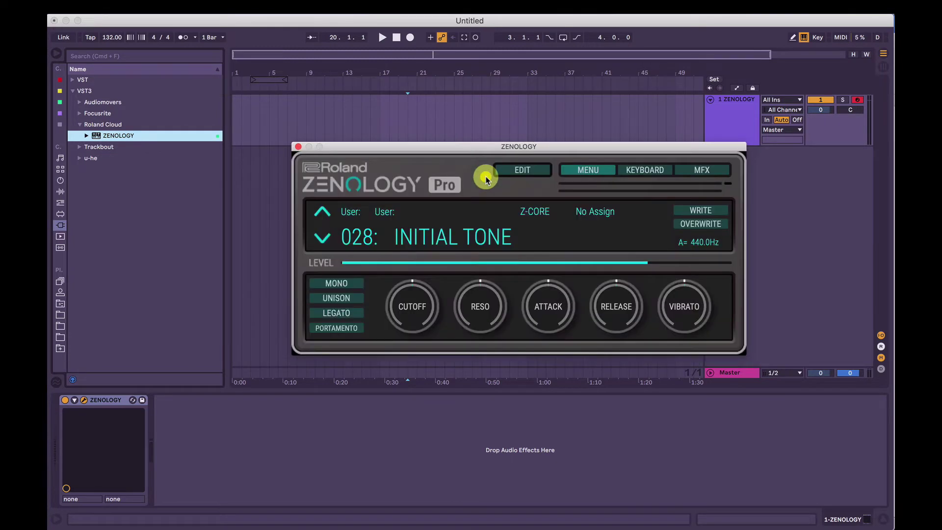
pyautogui.click(584, 169)
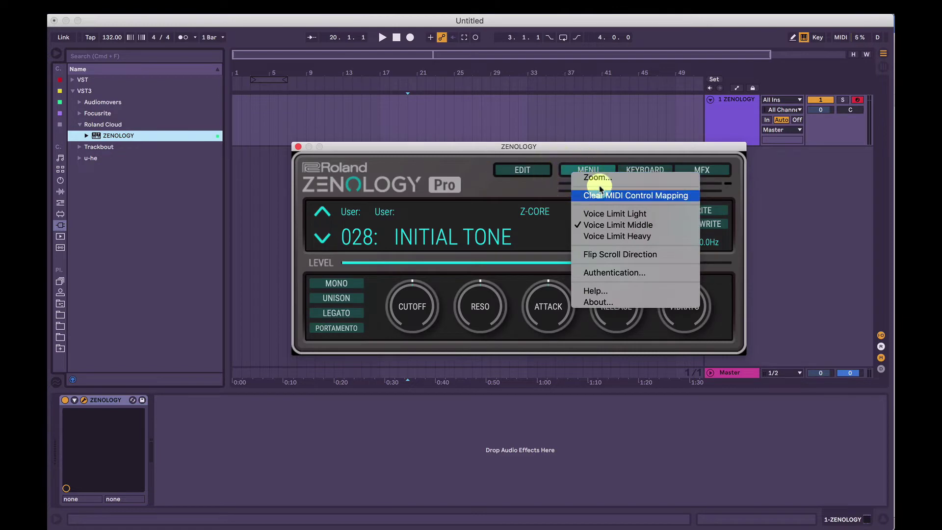
pyautogui.moveTo(584, 149); pyautogui.dragTo(545, 133)
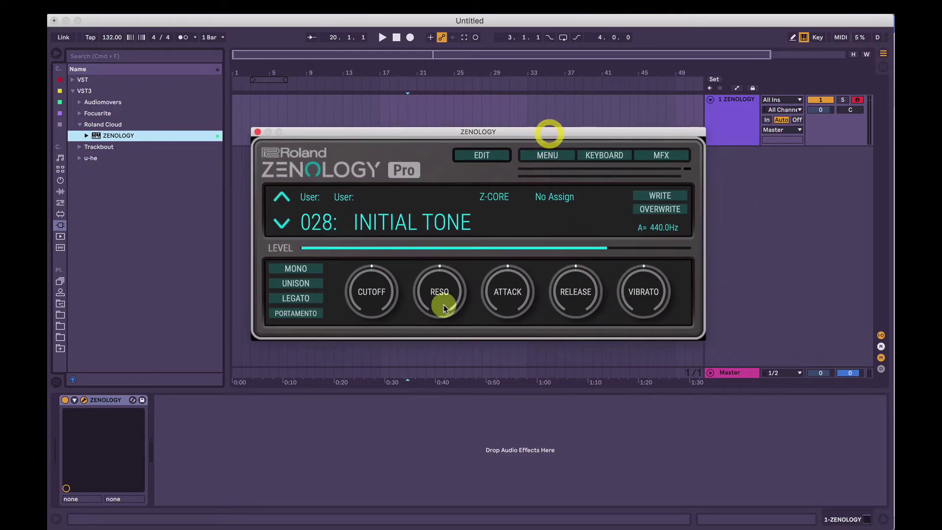
# - Assign a MIDI controller to the Cutoff knob using Learn MIDI CC
pyautogui.rightClick(371, 288)
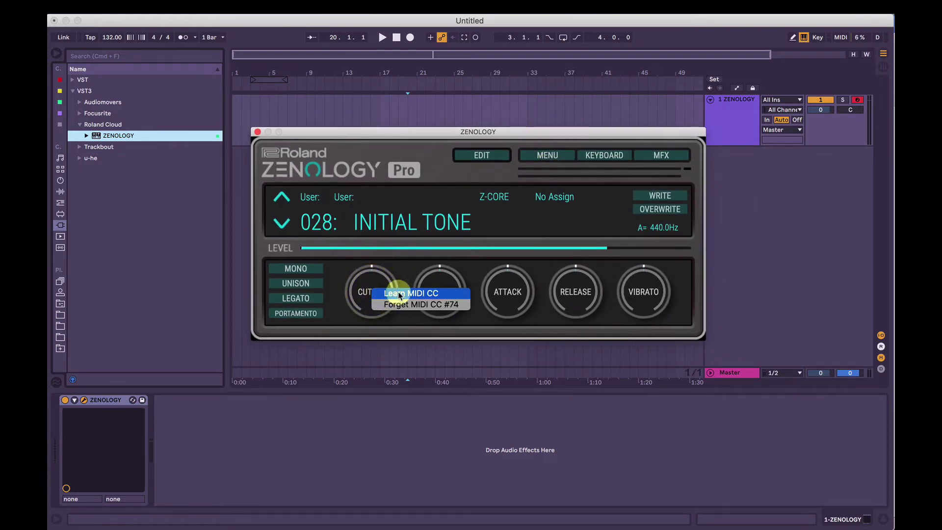
pyautogui.click(398, 294)
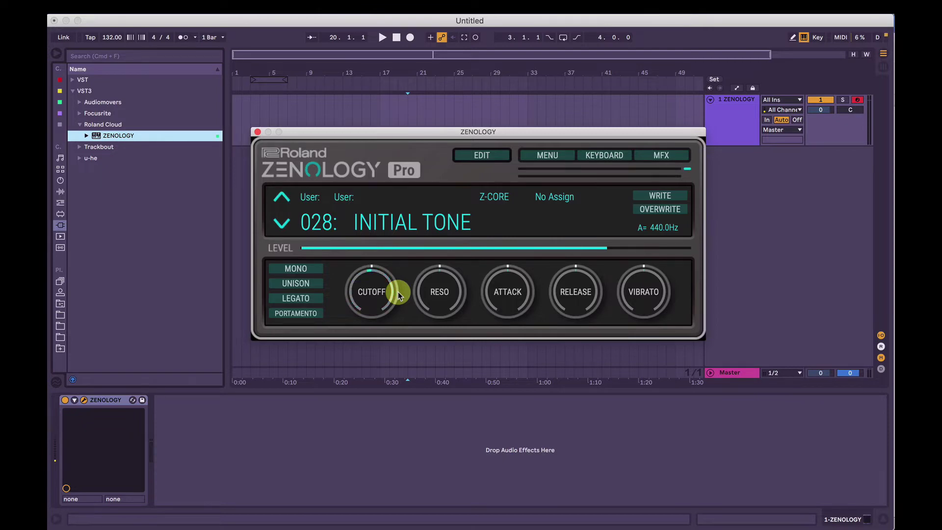
# - Clear the plug-in's MIDI control mapping and reset the Cutoff knob to 0
pyautogui.click(544, 154)
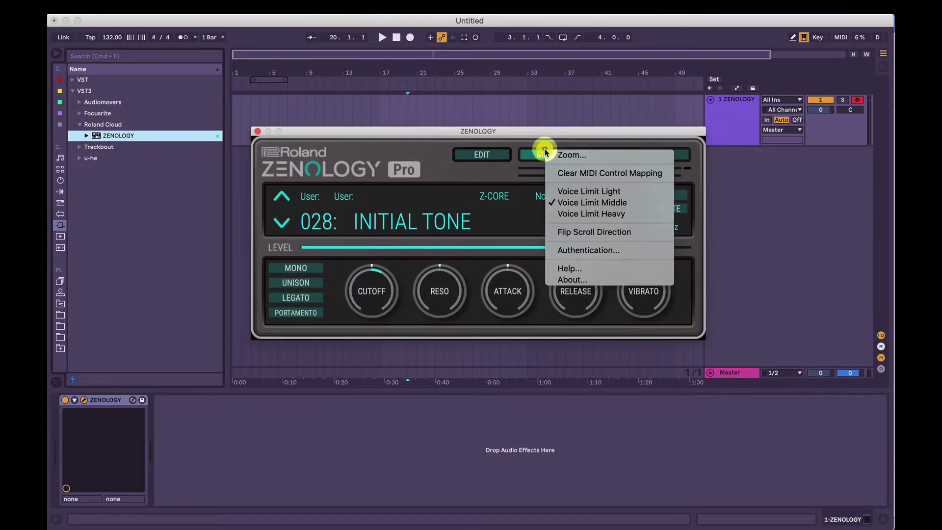
pyautogui.click(571, 172)
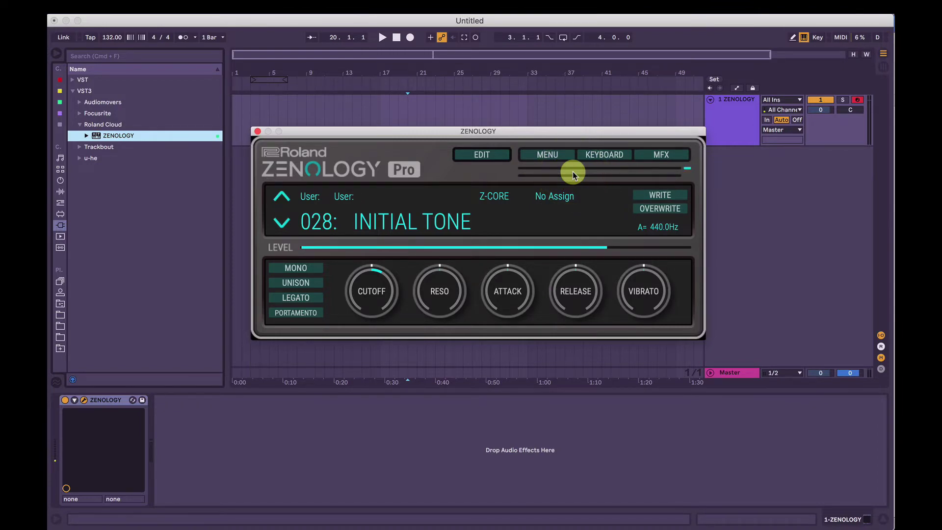
pyautogui.moveTo(379, 288); pyautogui.dragTo(379, 301)
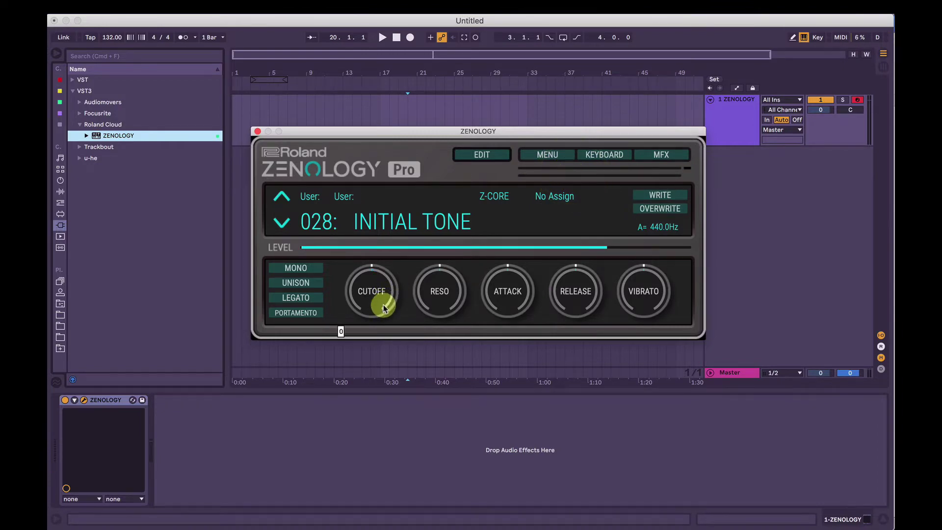
# - Look at the ZENOLOGY PDF manual from the plug-in's Help, close it, and bring the plug-in window back up
pyautogui.click(542, 155)
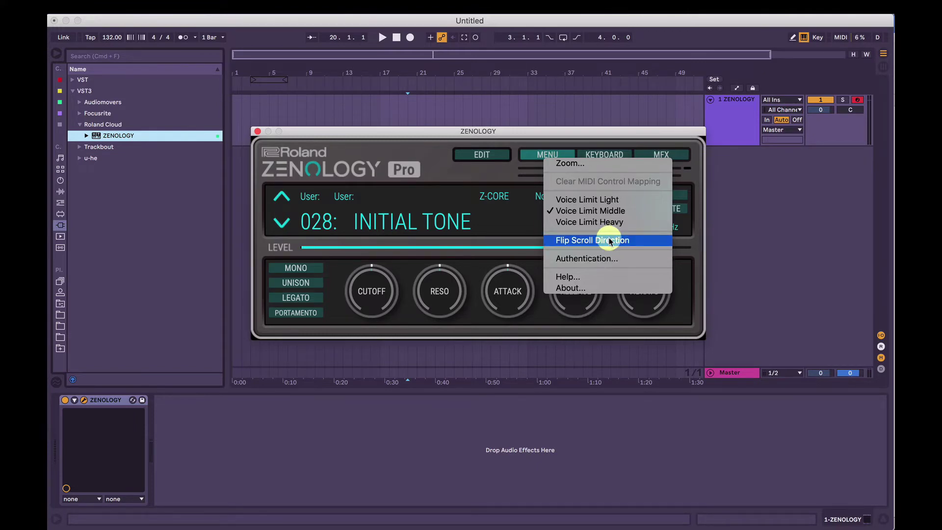
pyautogui.click(590, 277)
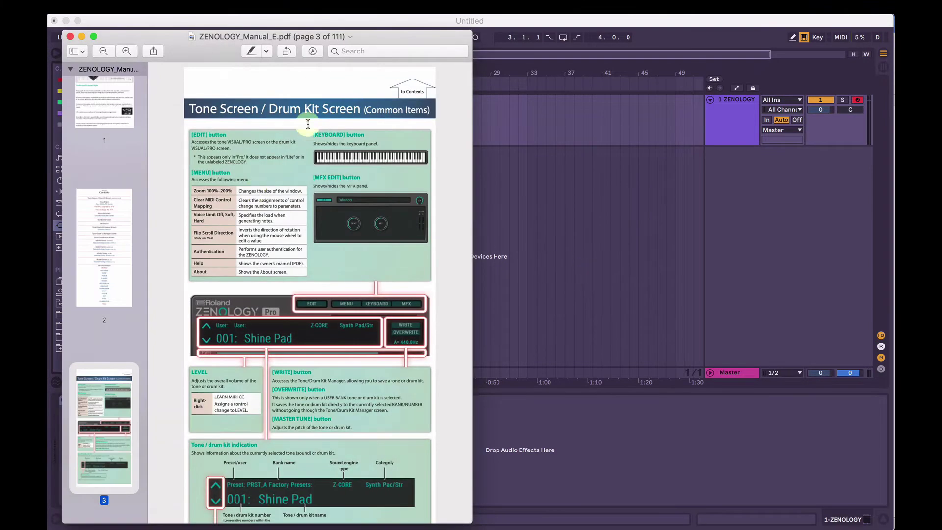
pyautogui.click(69, 36)
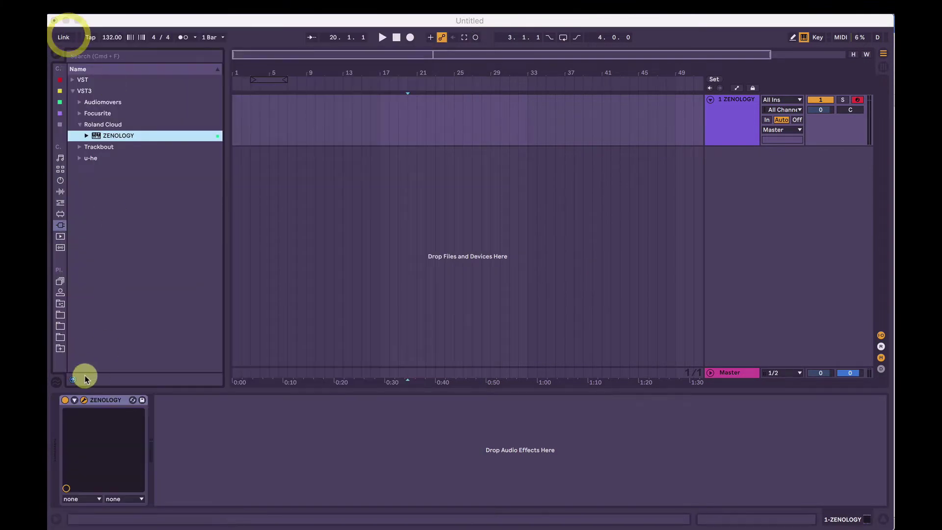
pyautogui.click(84, 398)
pyautogui.click(84, 399)
pyautogui.click(83, 398)
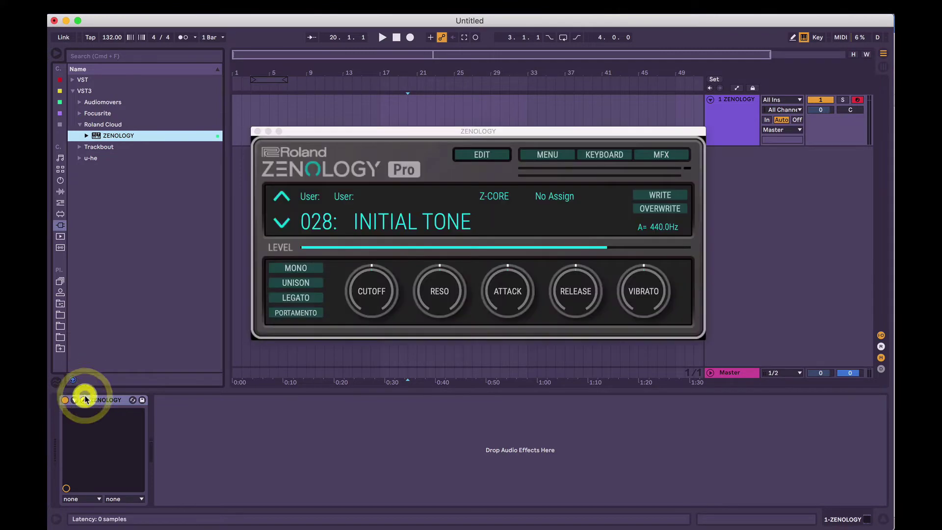
# - View the plug-in's About information with version and licence details, and close it
pyautogui.click(543, 154)
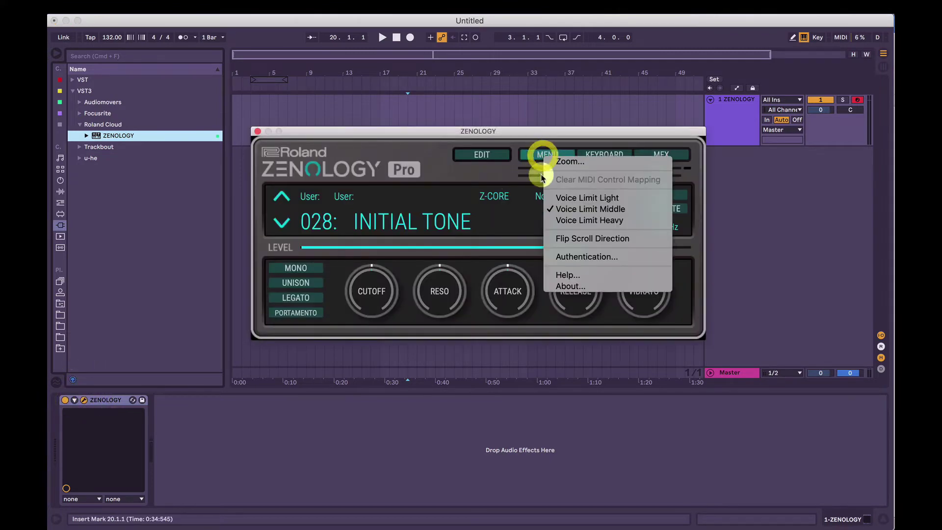
pyautogui.click(572, 286)
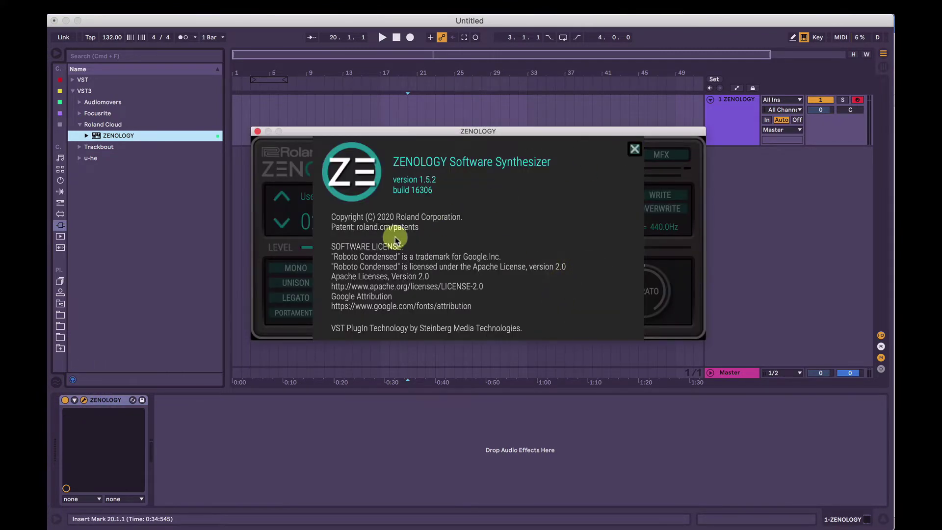
pyautogui.click(634, 149)
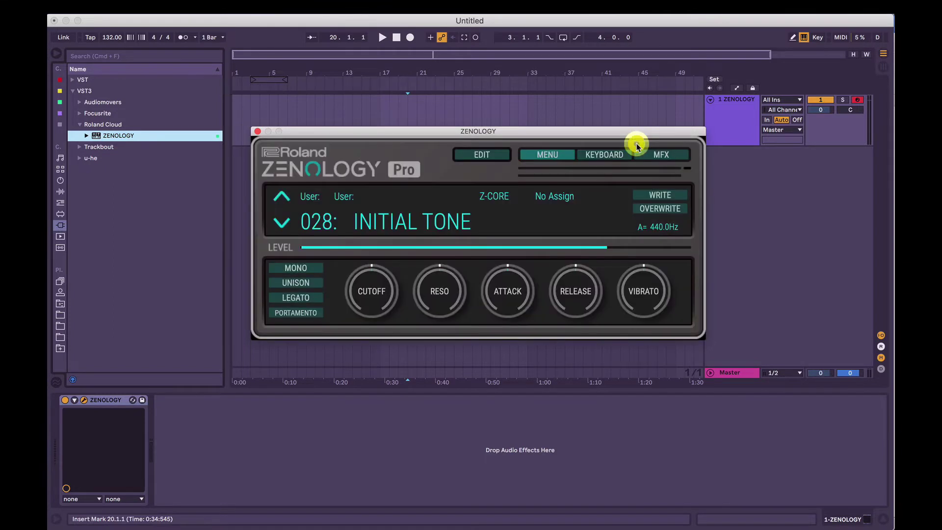
# - Show the plug-in's on-screen keyboard, play a few notes with it, and hide it again
pyautogui.click(607, 153)
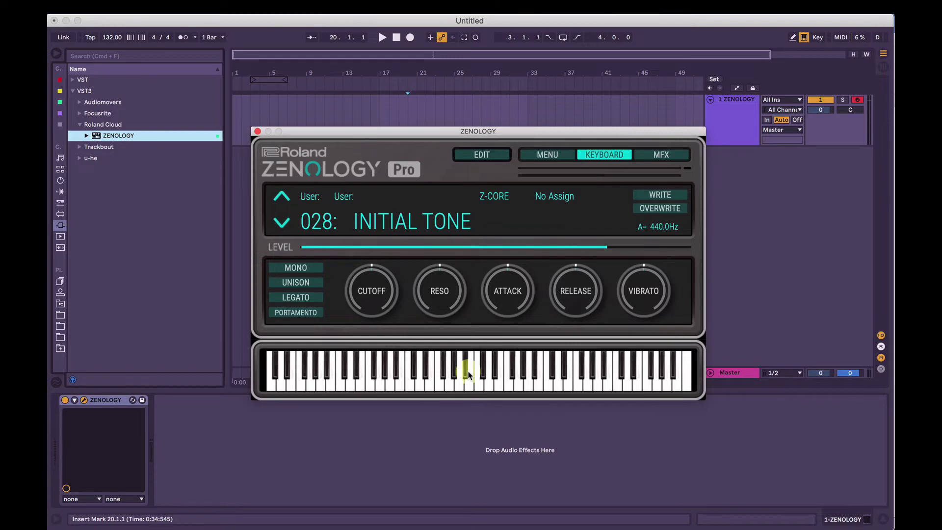
pyautogui.press('a')
pyautogui.press('d')
pyautogui.press('g')
pyautogui.click(616, 157)
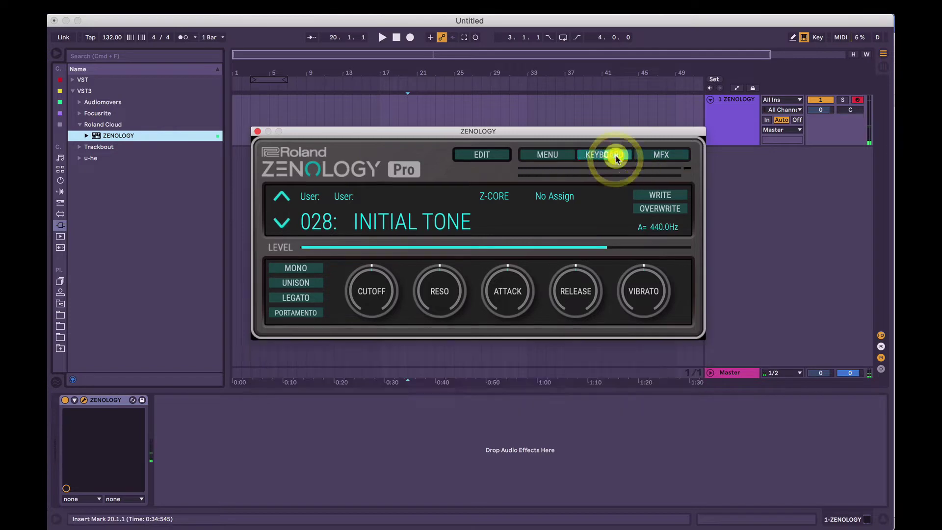
# - Show the MFX panel, look through the available effect categories without choosing one, and hide the panel
pyautogui.click(663, 153)
pyautogui.moveTo(591, 132); pyautogui.dragTo(586, 83)
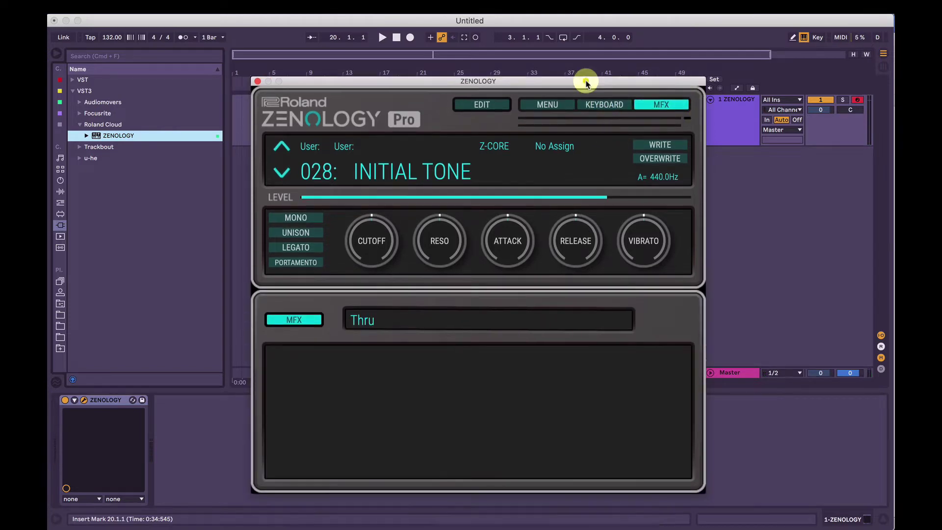
pyautogui.click(427, 319)
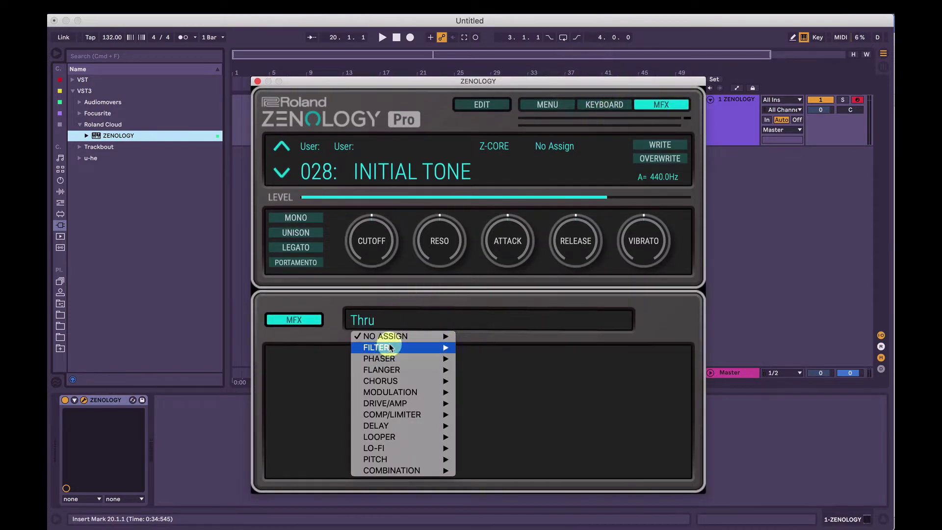
pyautogui.click(650, 102)
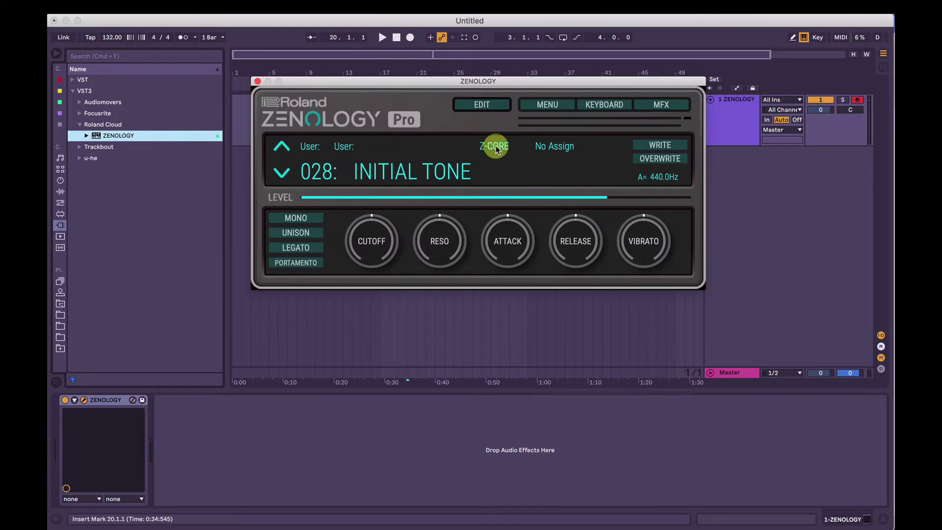
# - Try a master tuning of A = 432 Hz, ending with the reference pitch back at 440 Hz
pyautogui.click(661, 183)
pyautogui.write('432')
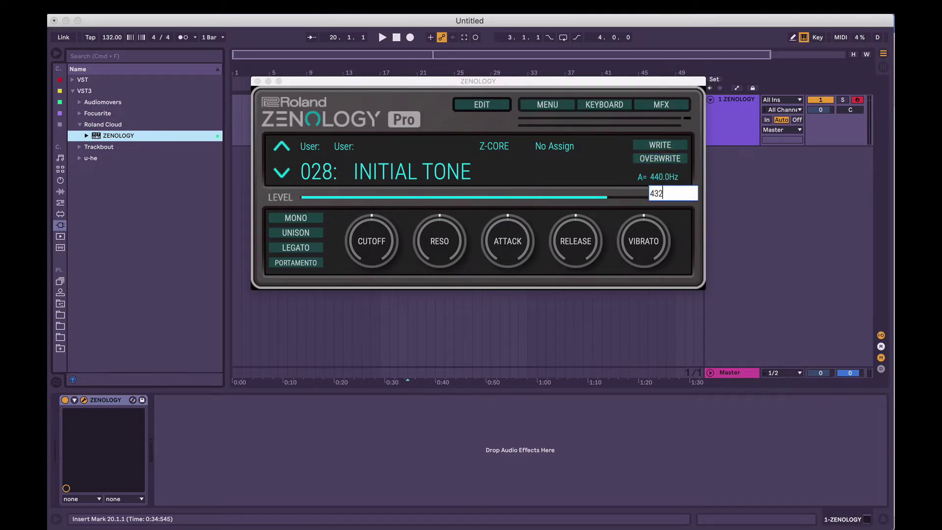
pyautogui.press('Return')
pyautogui.click(664, 177)
pyautogui.press('Escape')
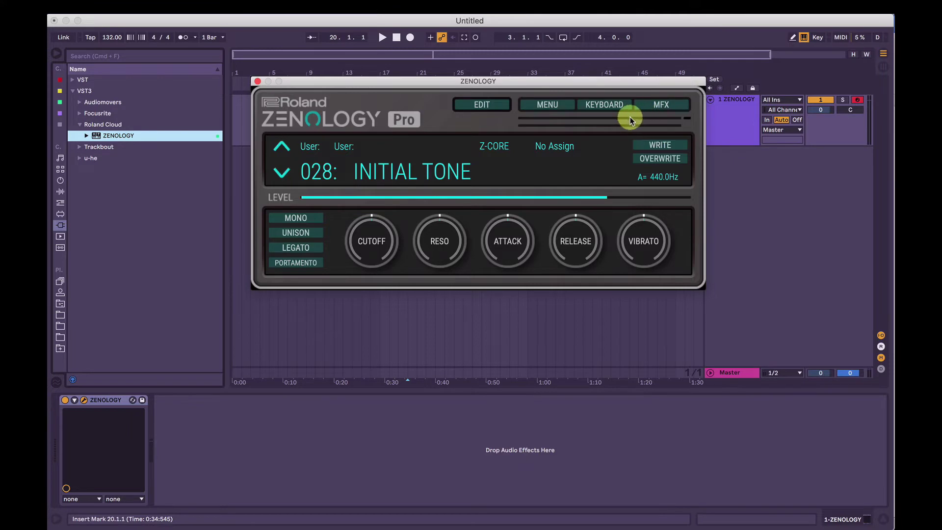
# - Turn on Mono mode to audition single-voice playing of the initial tone, and turn it off again
pyautogui.click(308, 221)
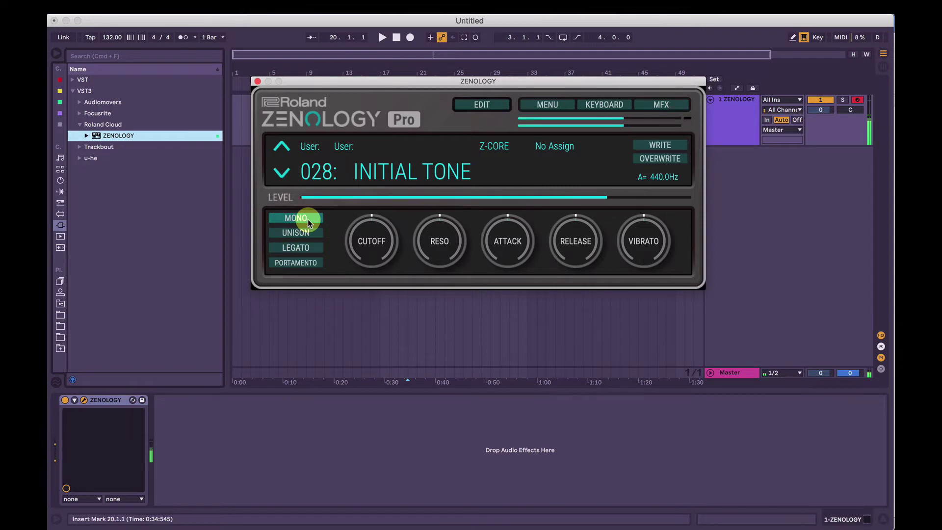
pyautogui.click(308, 220)
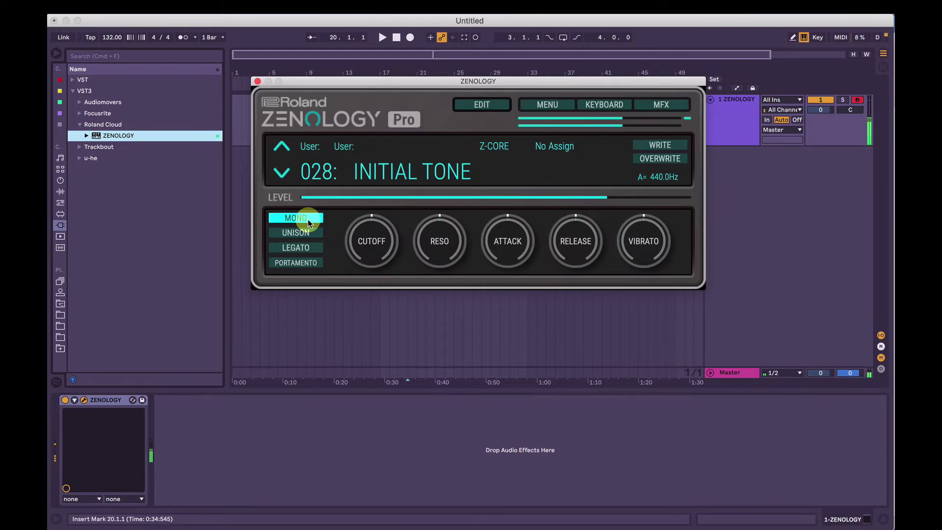
pyautogui.click(307, 219)
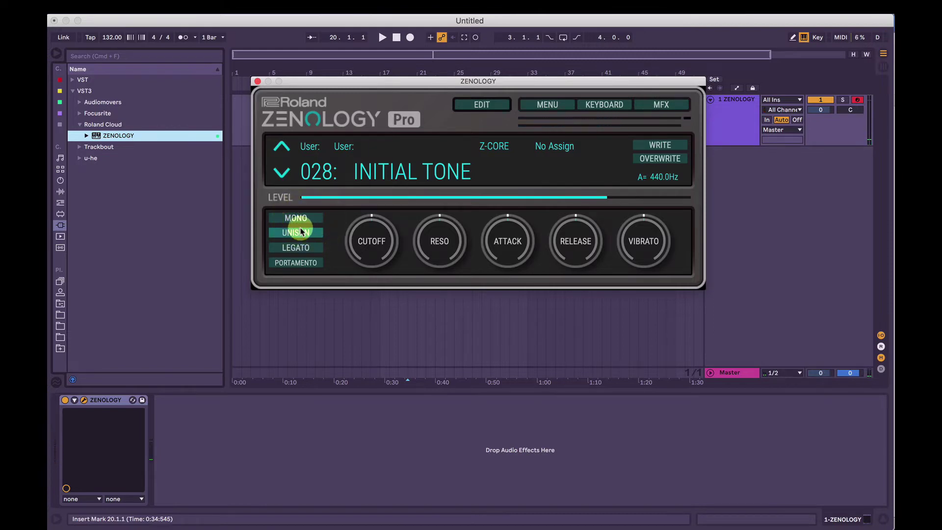
# - Try out the Unison and Legato modes one after the other on the initial tone, turning each off again
pyautogui.click(300, 234)
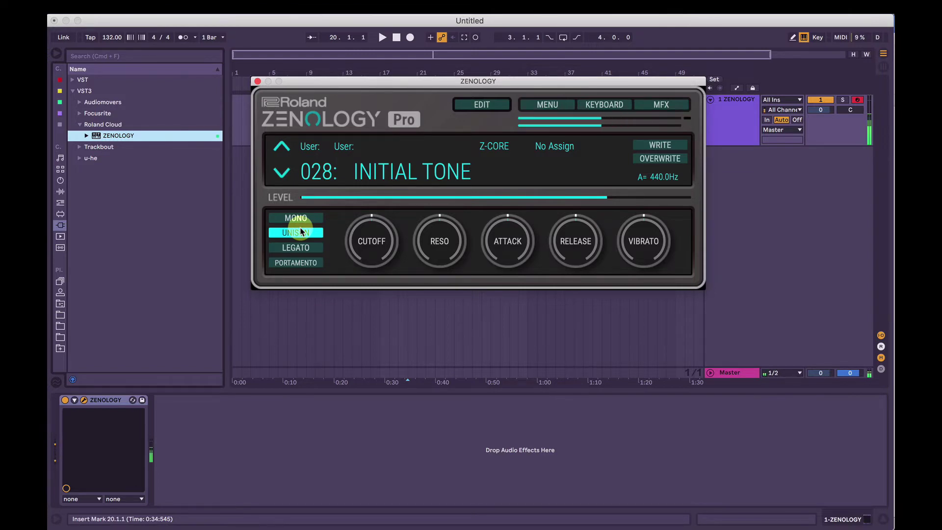
pyautogui.click(300, 232)
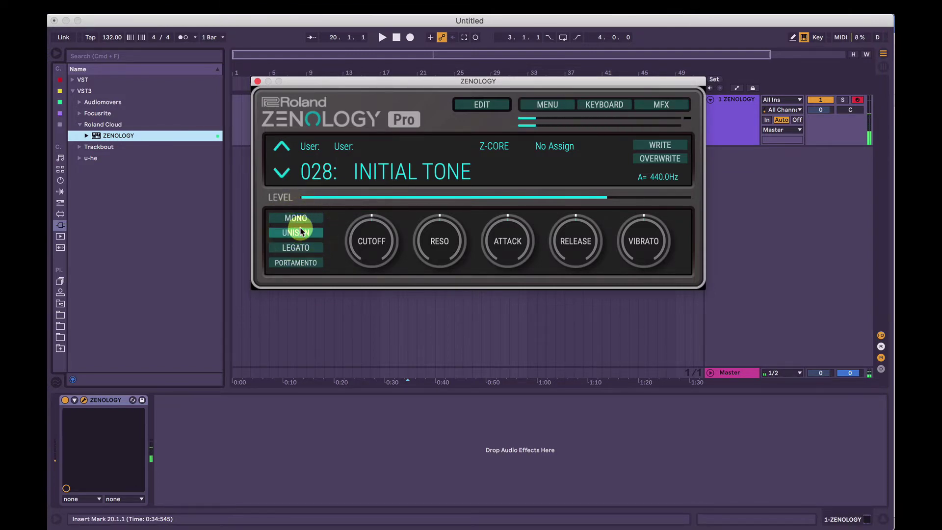
pyautogui.click(296, 231)
pyautogui.click(311, 248)
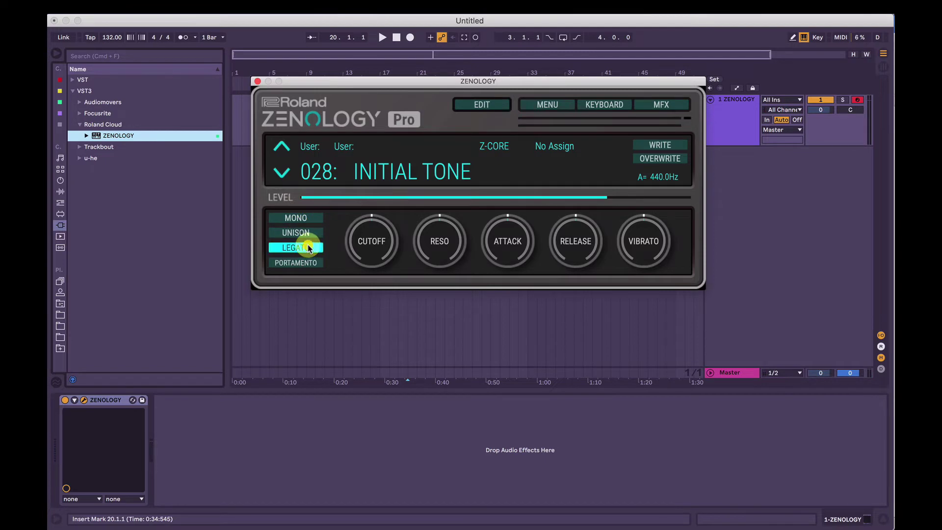
pyautogui.click(307, 245)
# - Turn on Portamento together with Mono to audition the glide between notes, and switch both off again
pyautogui.click(312, 261)
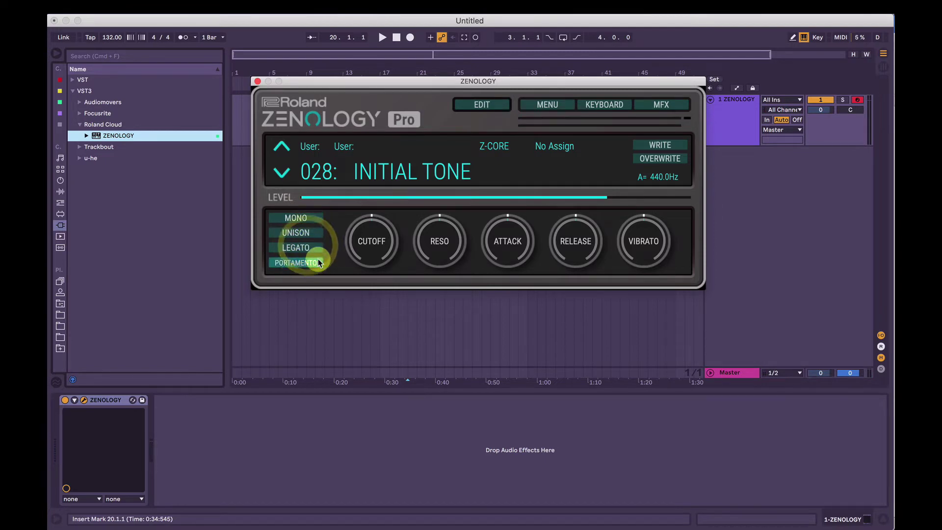
pyautogui.click(315, 217)
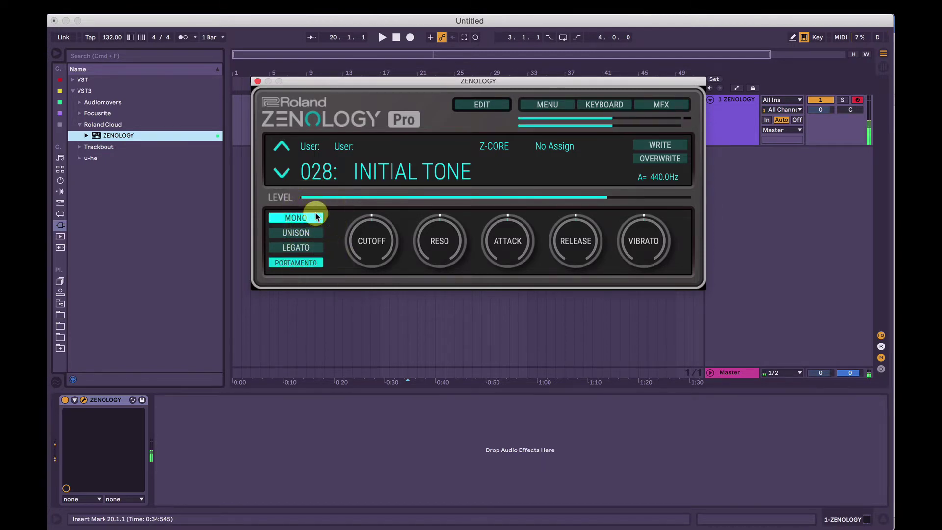
pyautogui.click(308, 263)
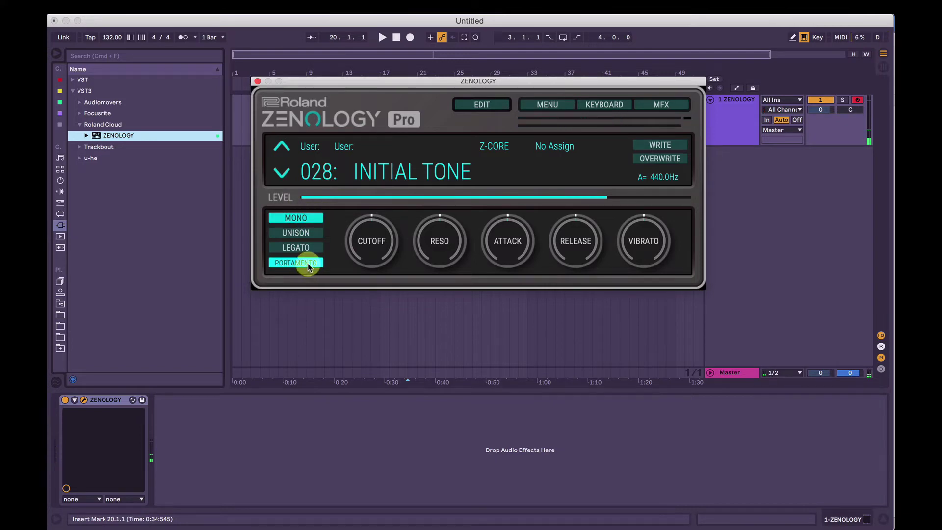
pyautogui.click(312, 218)
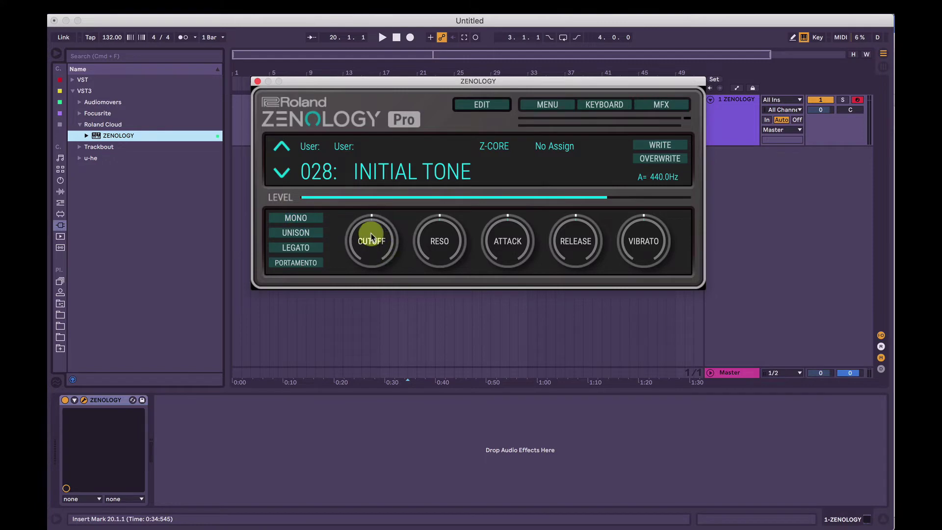
# - Audition the Cutoff and Reso knobs on the initial tone by sweeping each one up and down
pyautogui.moveTo(371, 239)
pyautogui.moveTo(371, 239); pyautogui.dragTo(435, 213)
pyautogui.moveTo(378, 236); pyautogui.dragTo(398, 255)
pyautogui.moveTo(439, 242); pyautogui.dragTo(438, 192)
pyautogui.moveTo(377, 230); pyautogui.dragTo(378, 196)
# - Try out the Attack, Release and Vibrato knobs, and bring the Reso knob back to about its centre
pyautogui.moveTo(512, 238)
pyautogui.mouseDown()
pyautogui.moveTo(516, 230)
pyautogui.moveTo(511, 294)
pyautogui.moveTo(513, 234)
pyautogui.mouseUp()
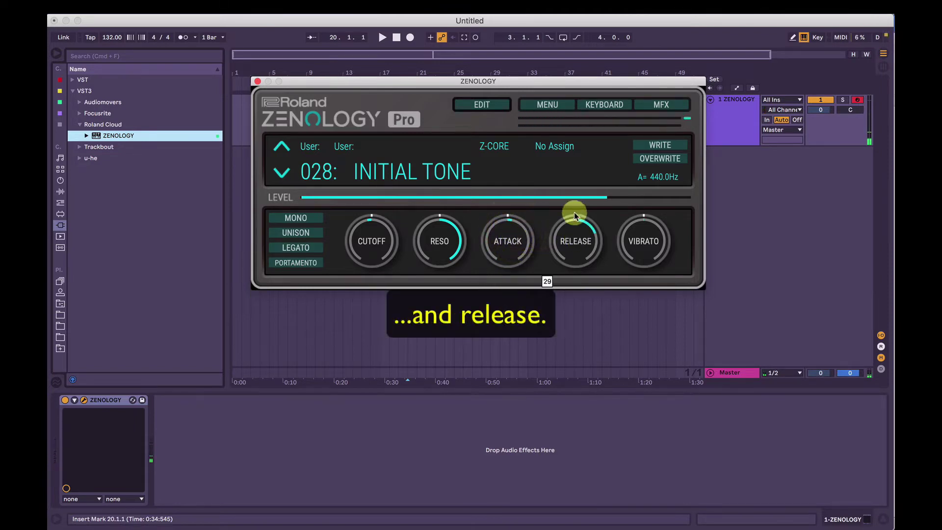
pyautogui.moveTo(574, 212); pyautogui.dragTo(580, 241)
pyautogui.moveTo(643, 240)
pyautogui.mouseDown()
pyautogui.moveTo(652, 189)
pyautogui.moveTo(636, 239)
pyautogui.moveTo(646, 287)
pyautogui.moveTo(654, 144)
pyautogui.moveTo(652, 245)
pyautogui.mouseUp()
pyautogui.moveTo(440, 239); pyautogui.dragTo(441, 294)
# - Open the full tone edit view and move the plug-in window up so all its sections fit on screen
pyautogui.click(483, 106)
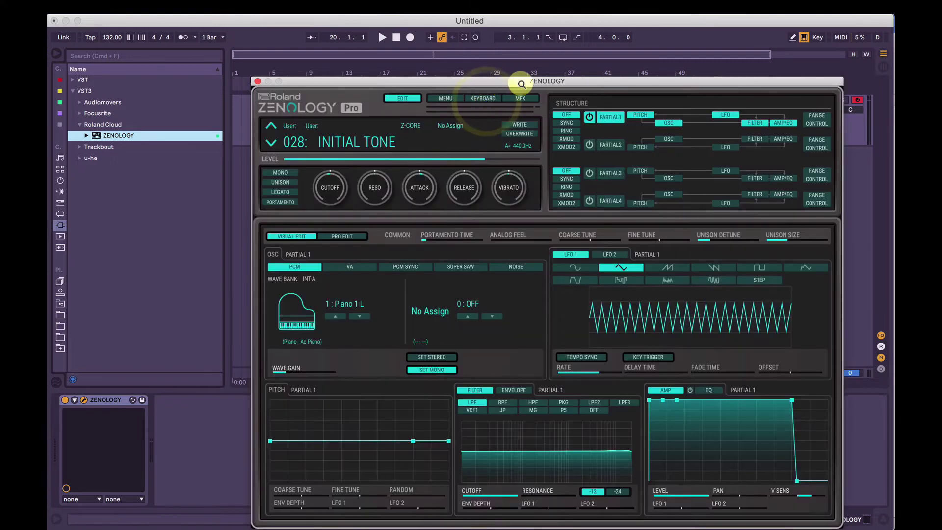
pyautogui.moveTo(518, 81); pyautogui.dragTo(464, 57)
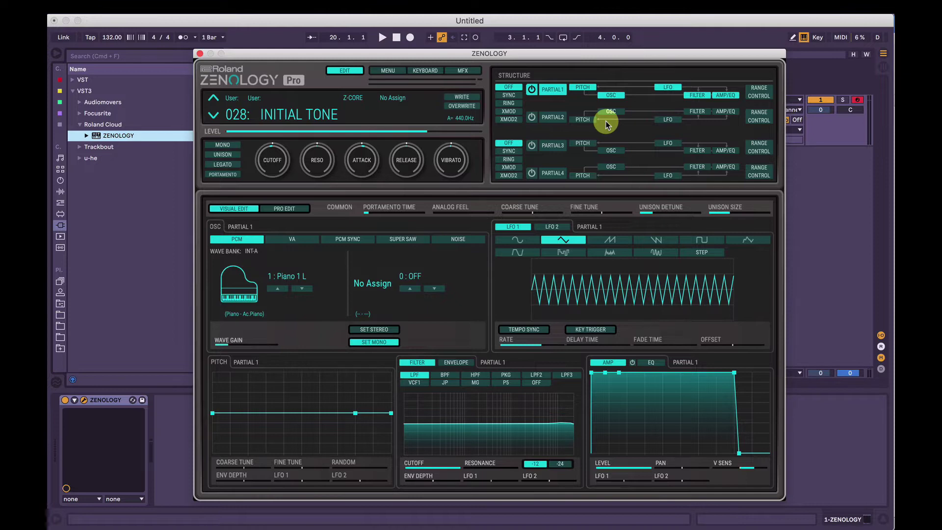
# - Try the SYNC, RING and XMOD structure types between Partial 1 and Partial 2
pyautogui.click(516, 96)
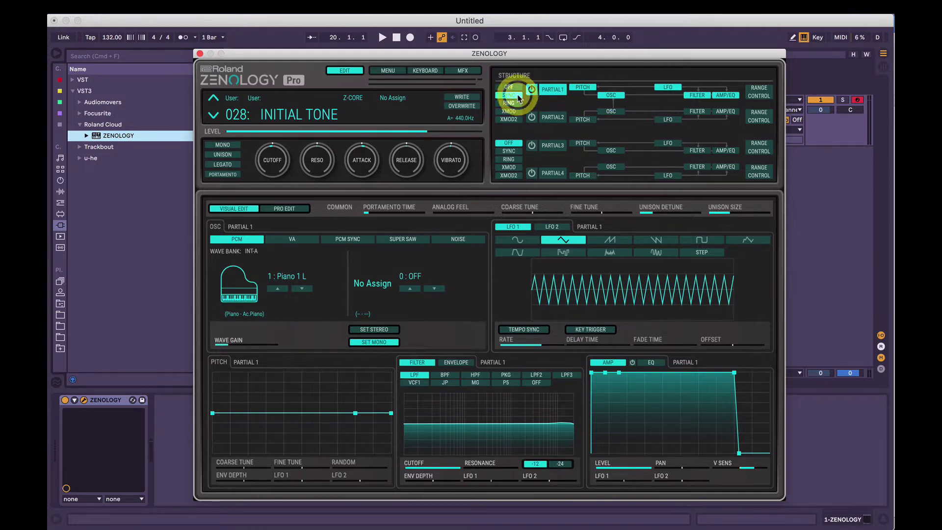
pyautogui.click(563, 117)
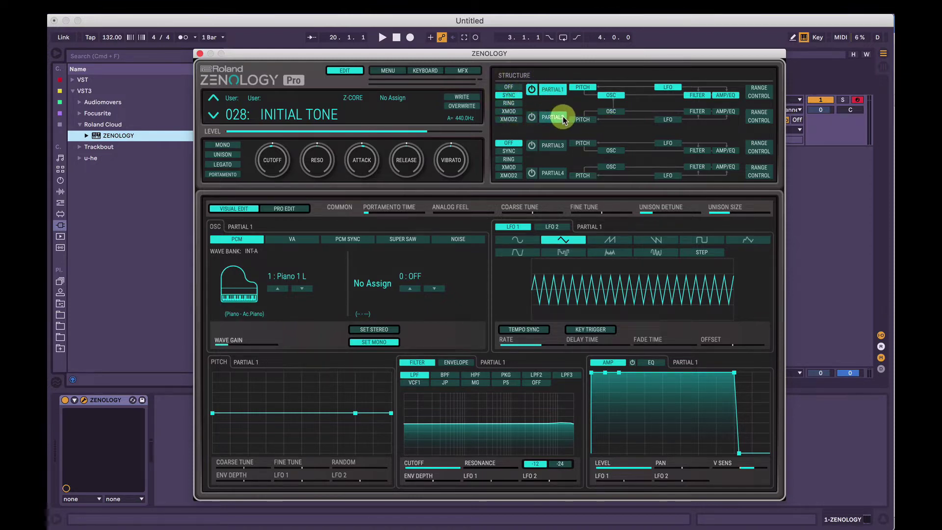
pyautogui.click(559, 91)
pyautogui.click(561, 174)
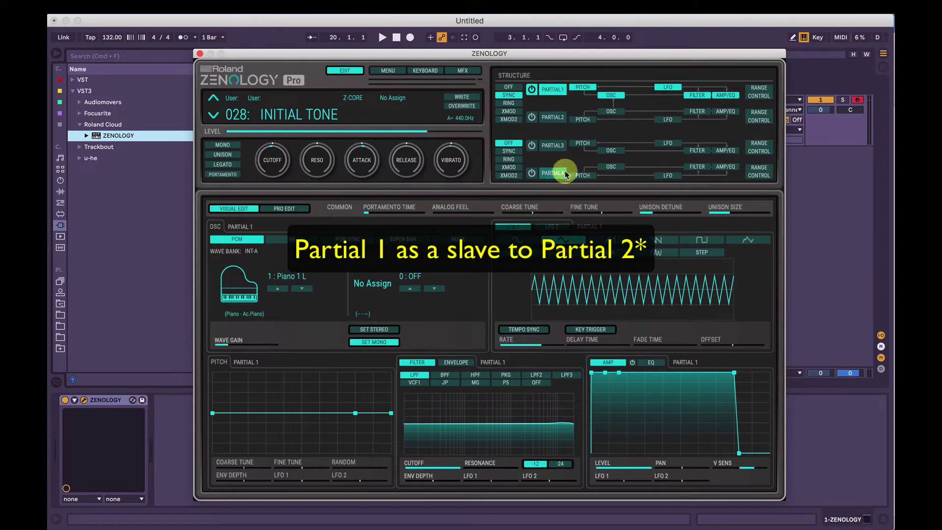
pyautogui.click(558, 145)
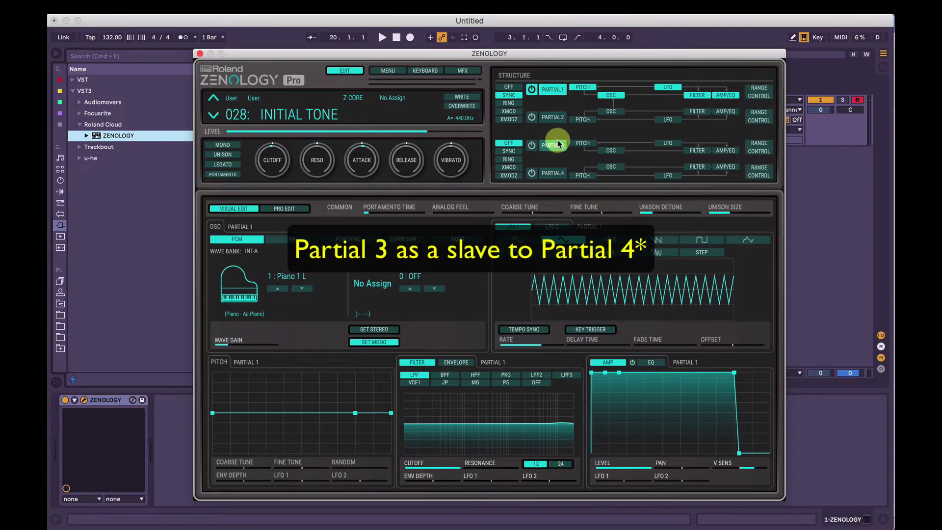
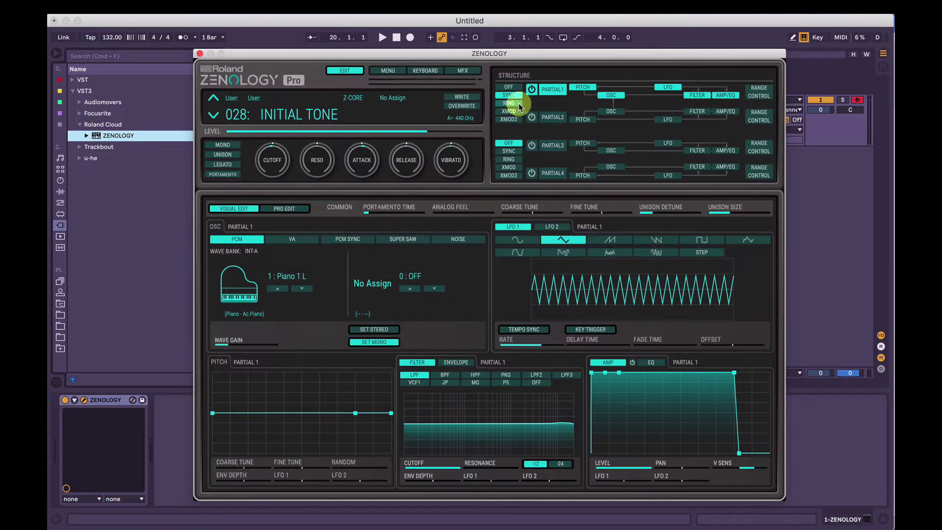
pyautogui.click(508, 103)
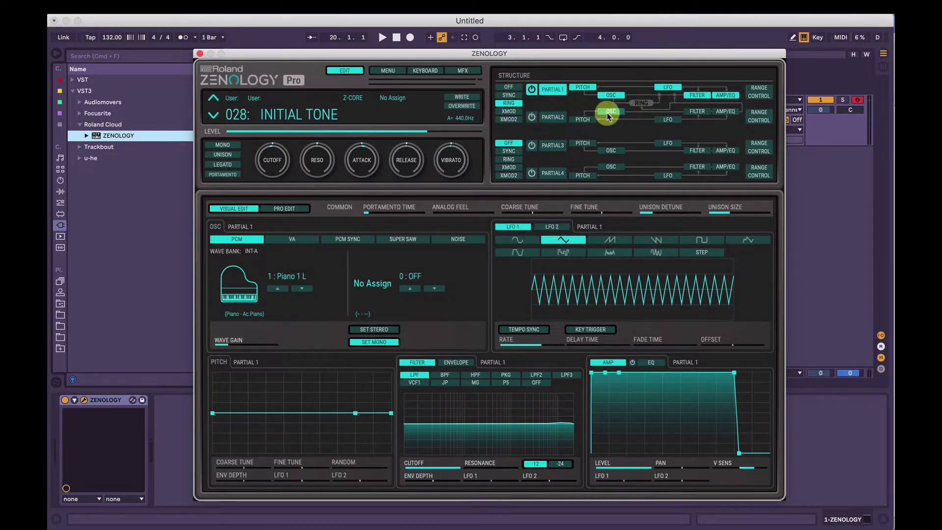
pyautogui.click(516, 112)
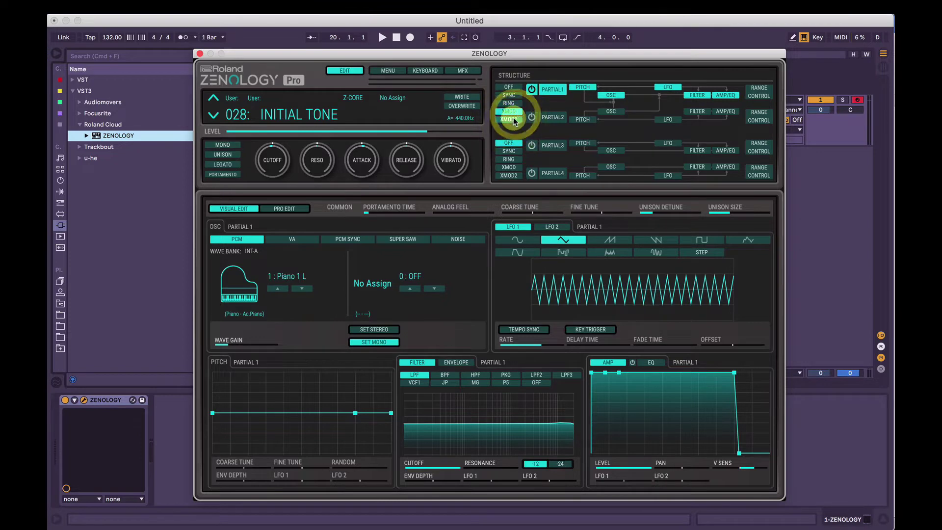
# - View the ZENOLOGY owner's manual, close it, and set the structure of Partials 1 and 2 to OFF
pyautogui.click(387, 71)
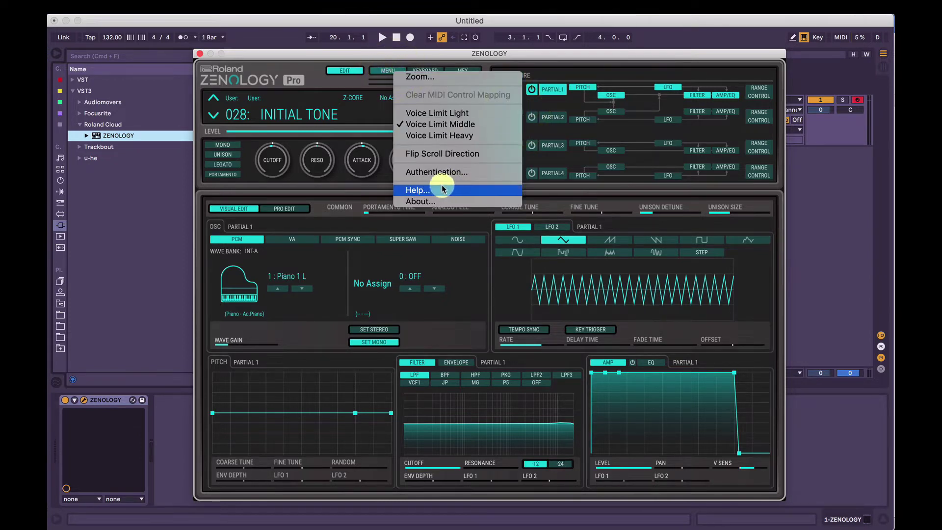
pyautogui.click(431, 190)
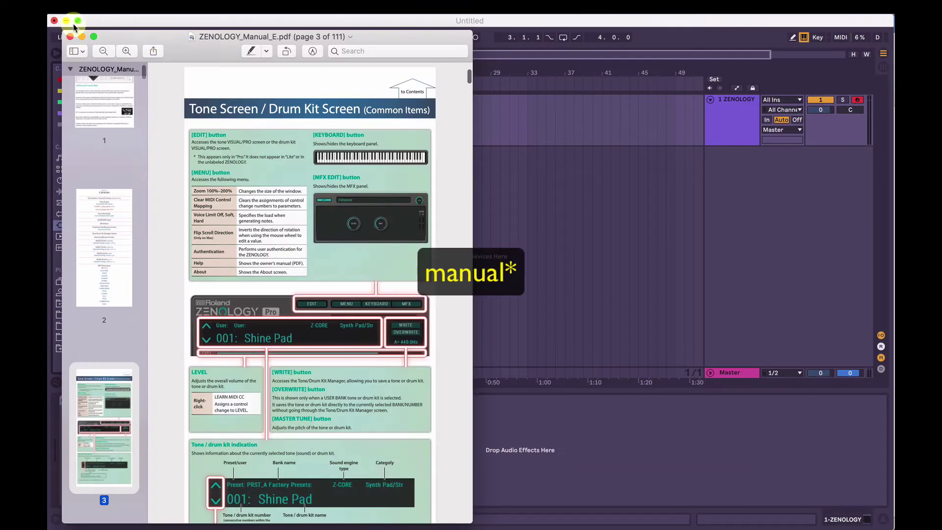
pyautogui.click(70, 37)
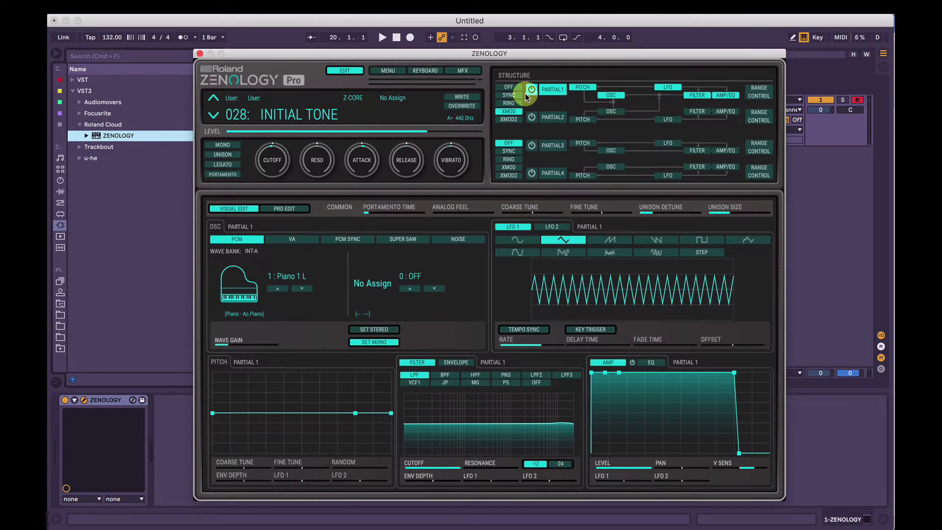
pyautogui.click(510, 86)
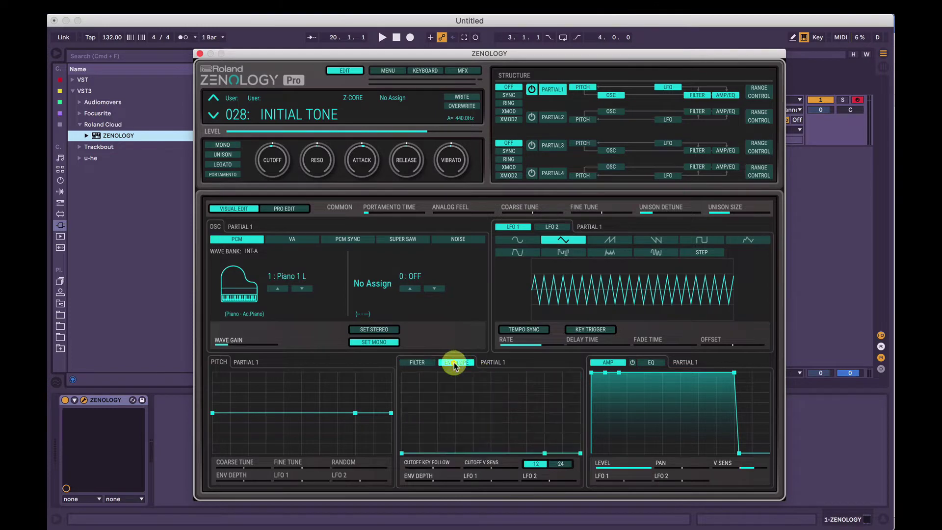
# - Show Partial 1's filter and amp envelope, and try moving its EQ points before returning to the amp view
pyautogui.click(422, 362)
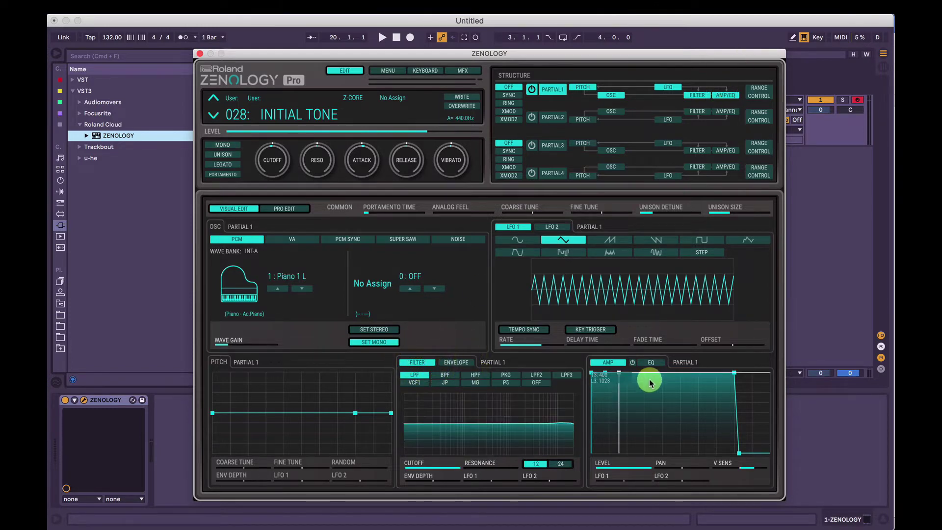
pyautogui.moveTo(636, 396); pyautogui.dragTo(595, 373)
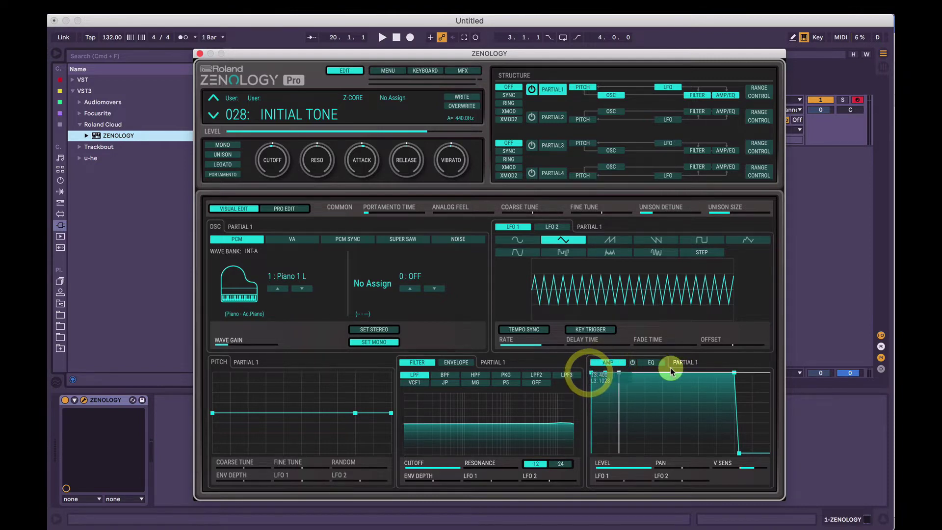
pyautogui.click(652, 362)
pyautogui.click(632, 362)
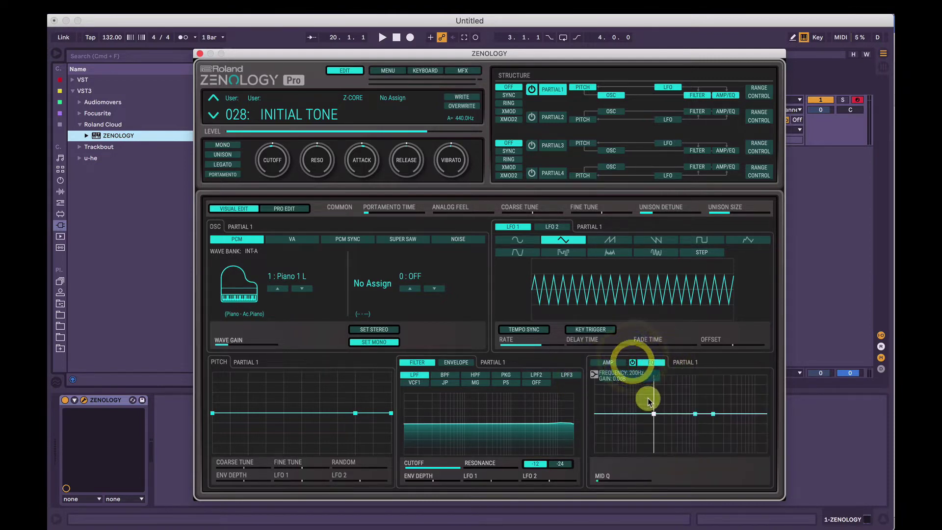
pyautogui.moveTo(653, 414); pyautogui.dragTo(634, 442)
pyautogui.moveTo(695, 413); pyautogui.dragTo(722, 442)
pyautogui.click(619, 365)
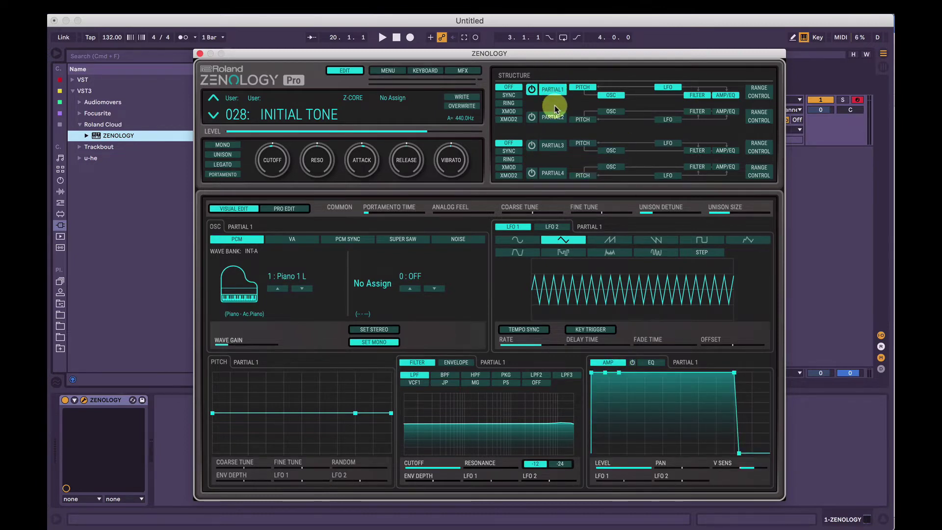
# - Look at the edit pages of Partial 3 and Partial 4, and return to Partial 1
pyautogui.click(553, 146)
pyautogui.click(553, 173)
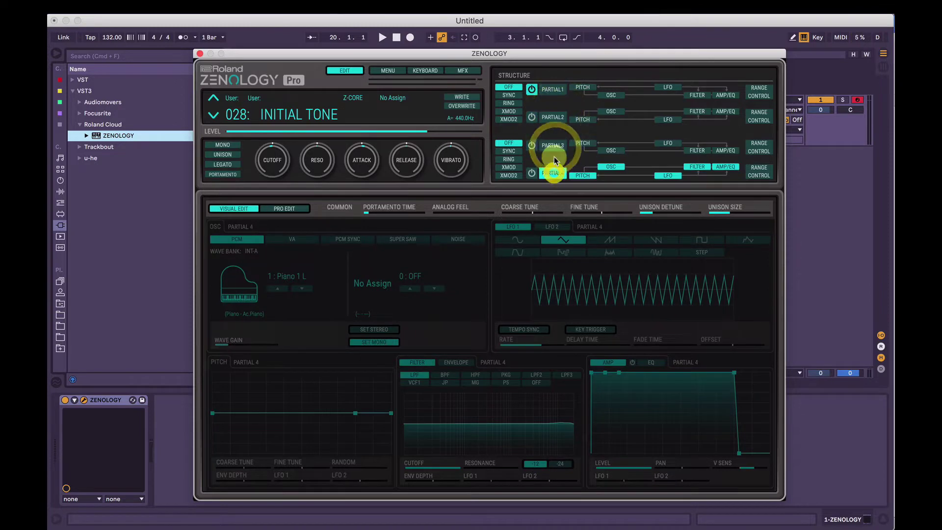
pyautogui.click(552, 89)
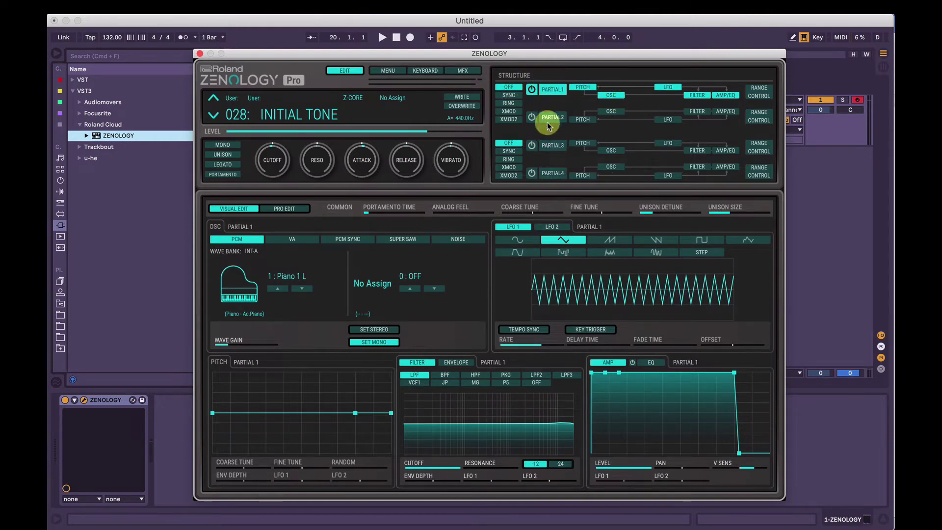
# - View the pitch, oscillator, LFO, filter and amp sections of all four partials side by side, and return to Partial 1
pyautogui.click(583, 85)
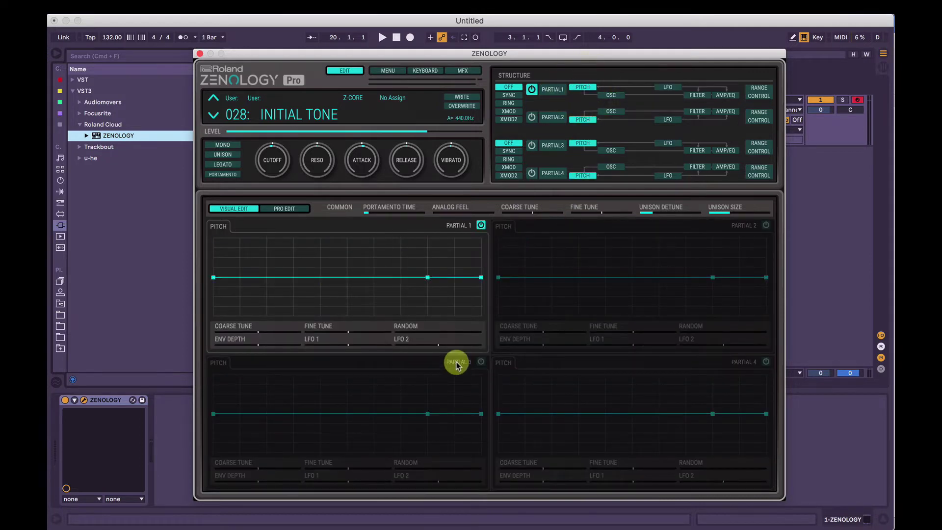
pyautogui.click(617, 96)
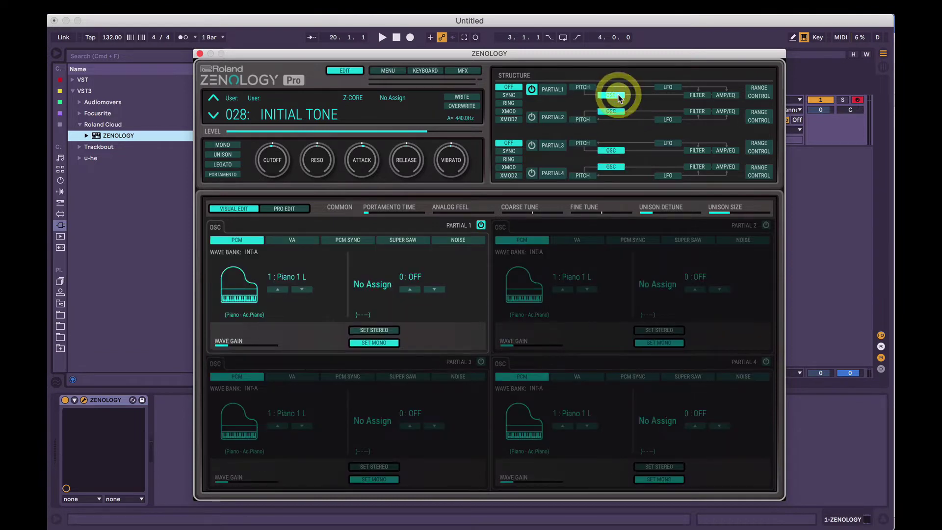
pyautogui.click(673, 92)
pyautogui.click(699, 96)
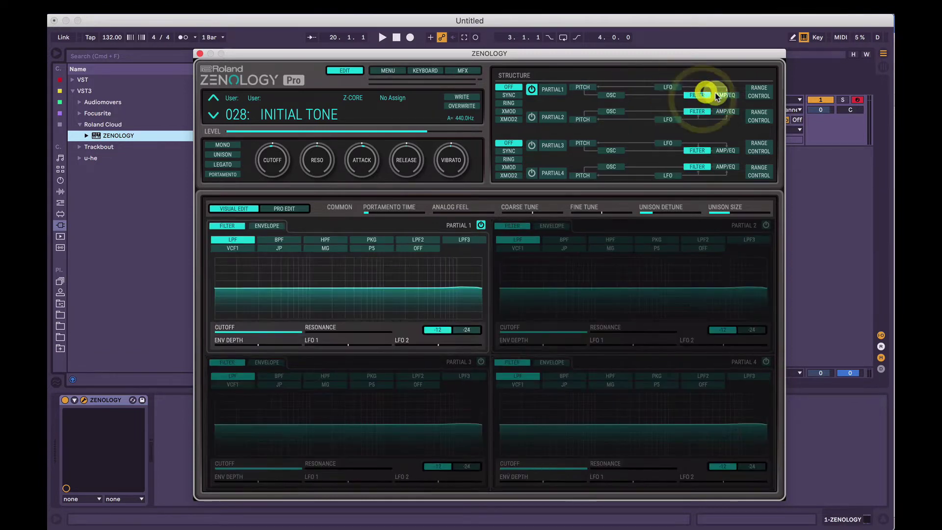
pyautogui.click(720, 95)
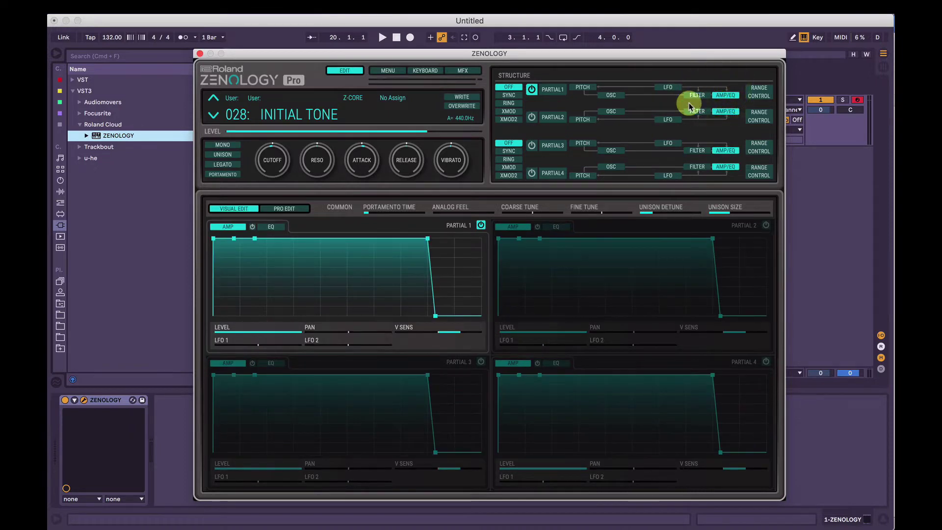
pyautogui.click(562, 90)
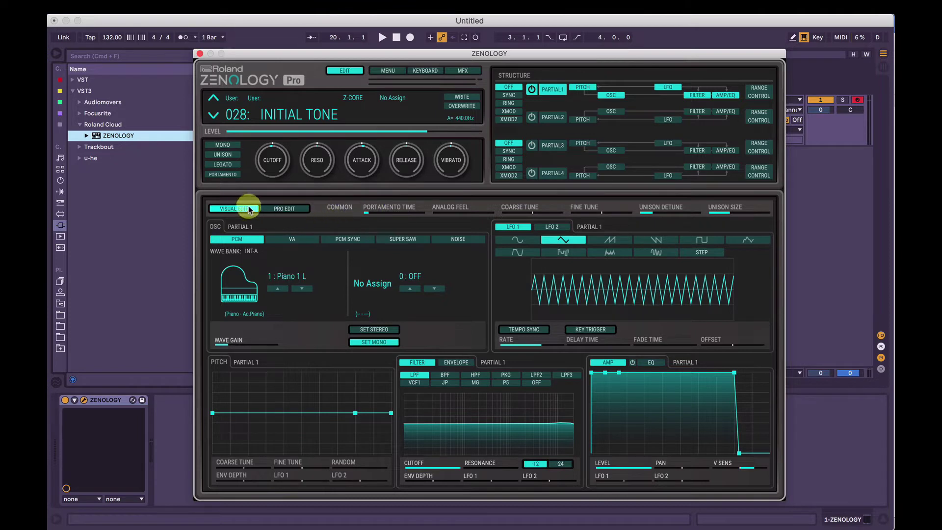
# - Look through the Pro Edit parameter list from the pitch section down to the step LFO, and return to Visual Edit
pyautogui.click(280, 209)
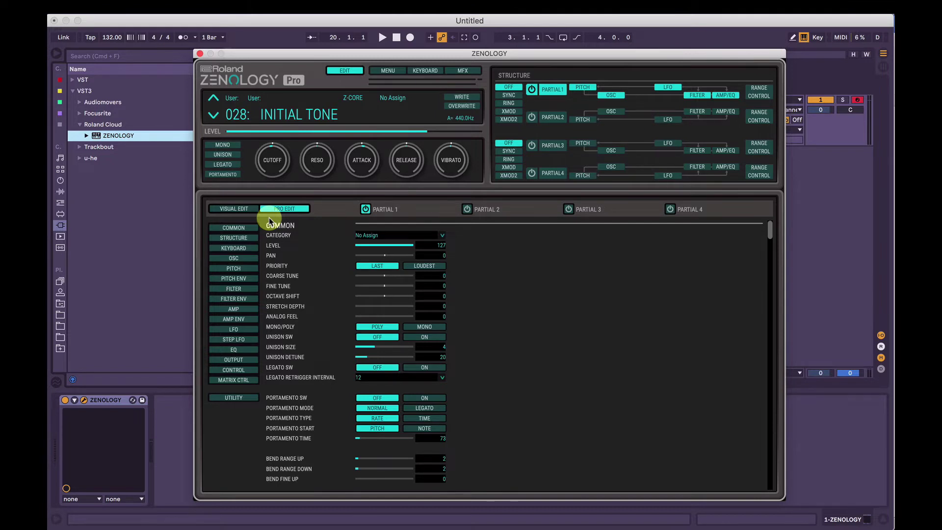
pyautogui.click(228, 269)
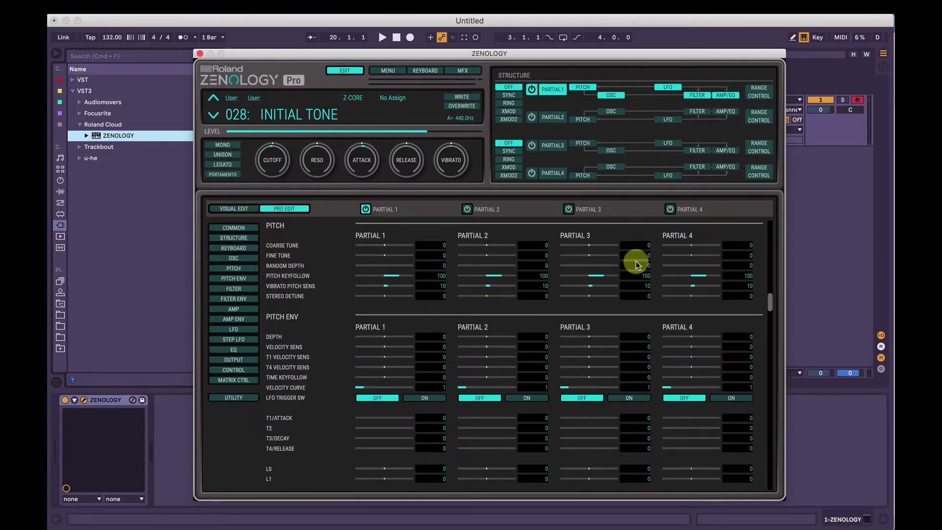
pyautogui.scroll(-20, 310, 298)
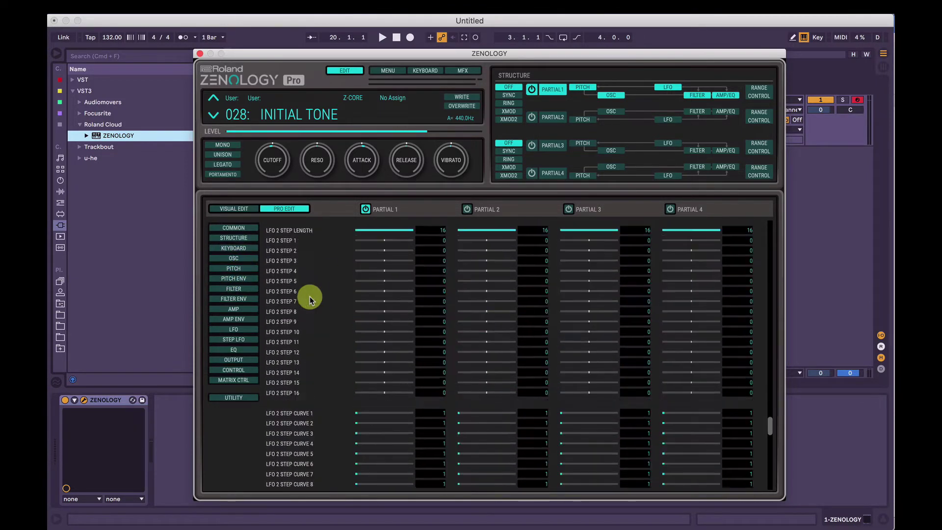
pyautogui.scroll(20, 310, 296)
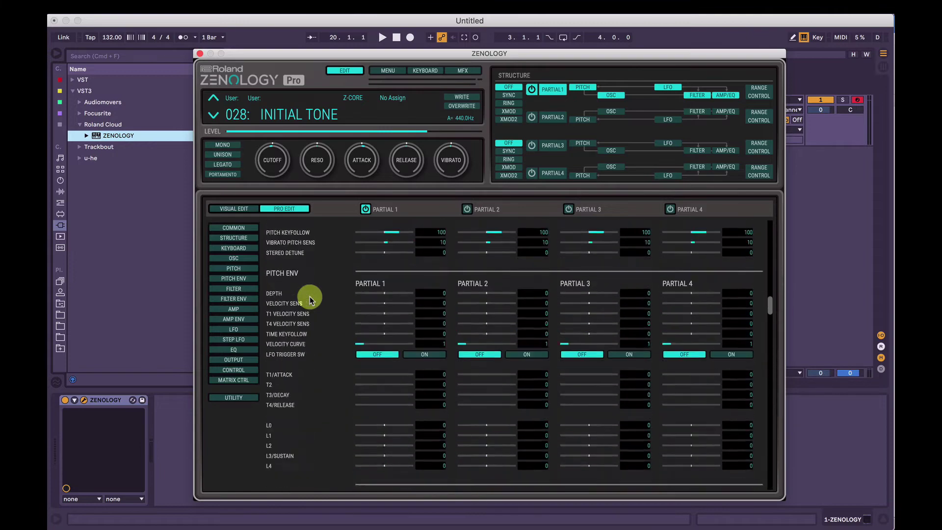
pyautogui.click(244, 209)
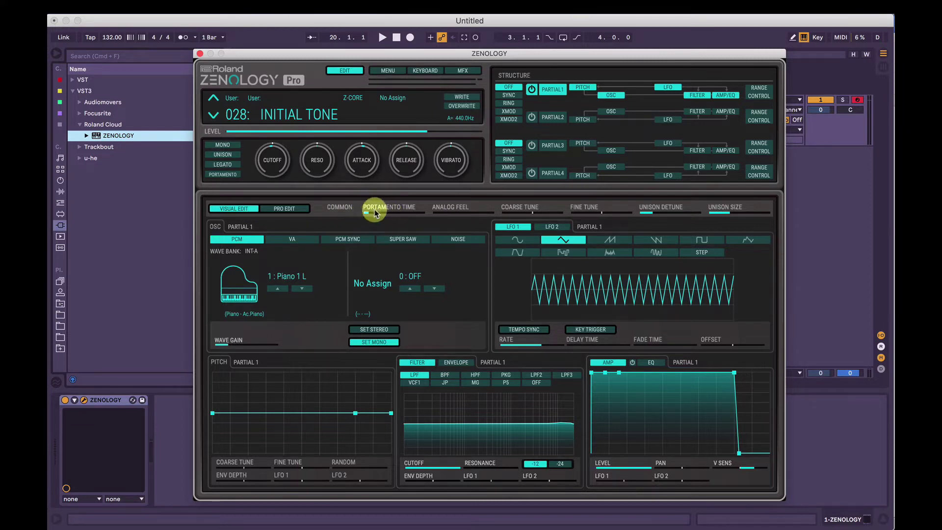
# - Audition Portamento in Mono mode with a portamento time of 634, reduce it to 61, and turn both modes off
pyautogui.click(224, 173)
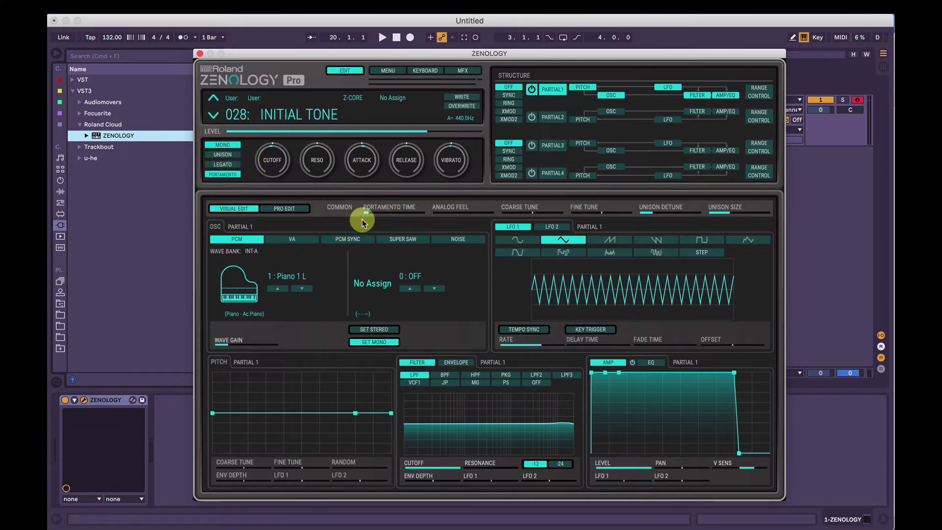
pyautogui.moveTo(363, 223); pyautogui.dragTo(402, 216)
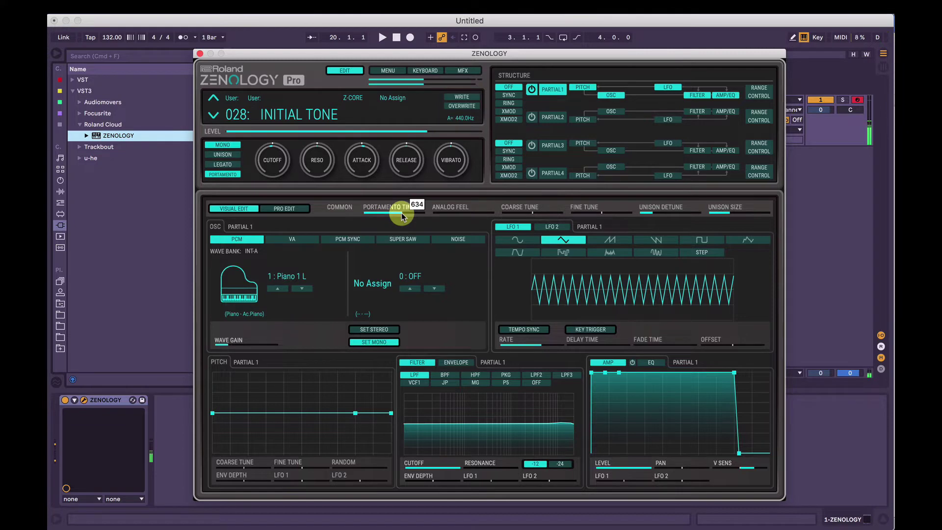
pyautogui.moveTo(401, 216); pyautogui.dragTo(368, 218)
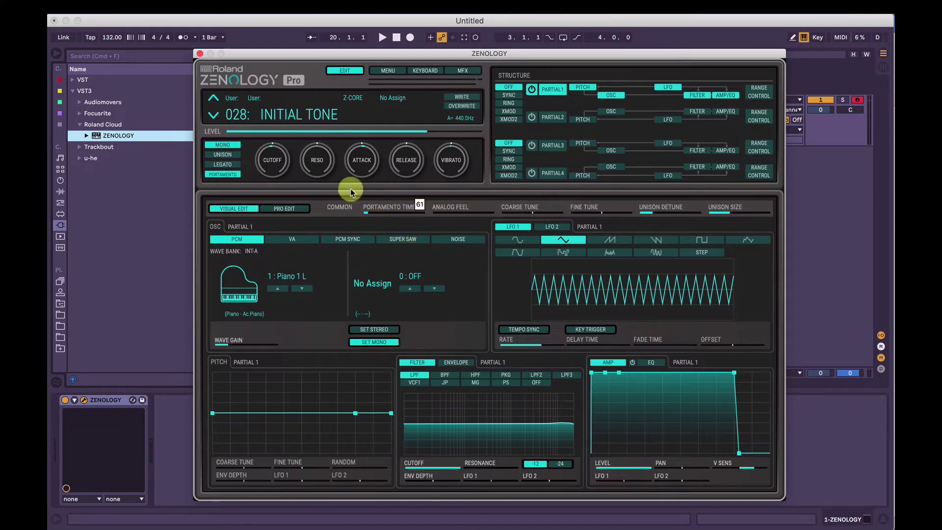
pyautogui.click(228, 174)
pyautogui.click(213, 144)
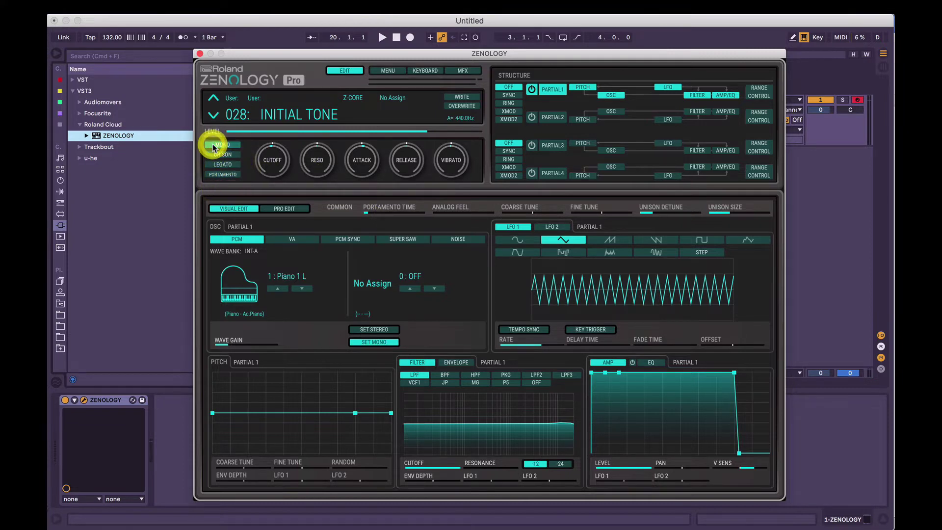
# - Set Partial 1's oscillator type to VA
pyautogui.click(295, 239)
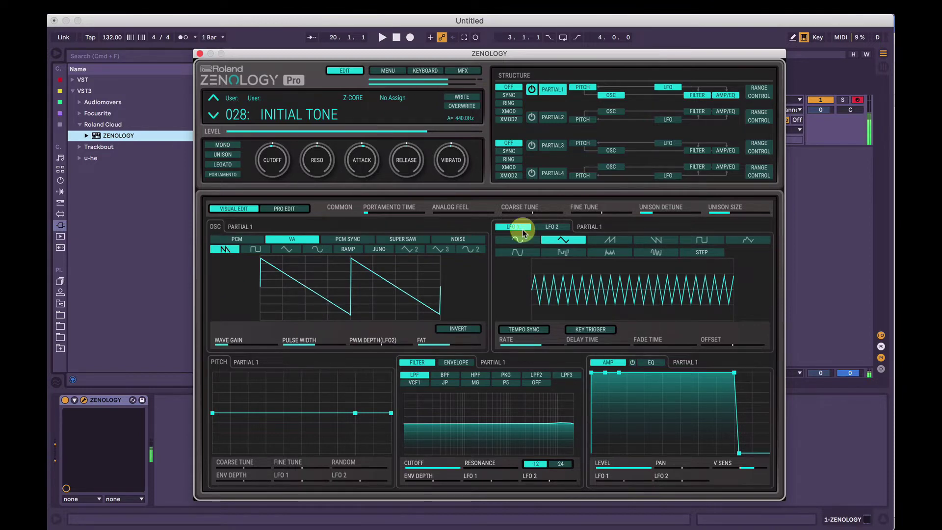
# - Try the common Analog Feel, Coarse Tune and Fine Tune settings, returning both tuning values to 0
pyautogui.moveTo(434, 216)
pyautogui.mouseDown()
pyautogui.moveTo(483, 221)
pyautogui.moveTo(438, 225)
pyautogui.mouseUp()
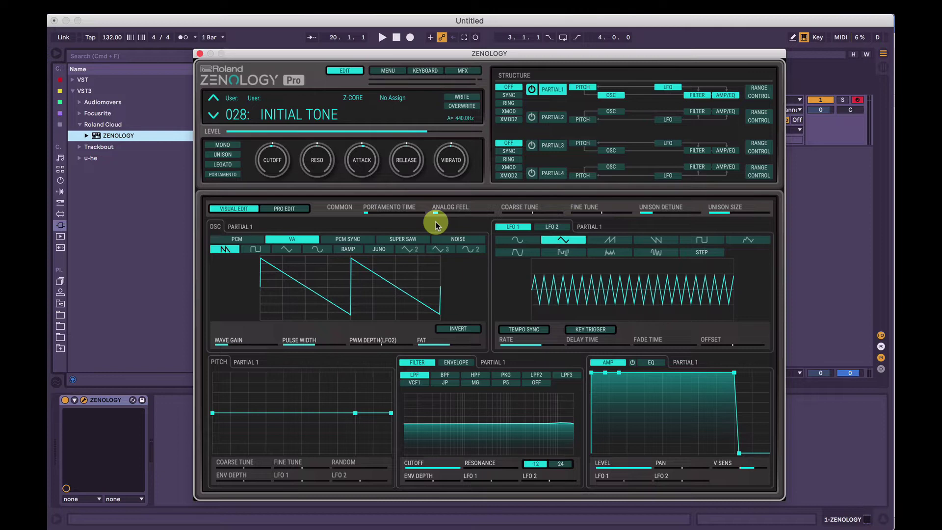
pyautogui.moveTo(435, 225); pyautogui.dragTo(534, 211)
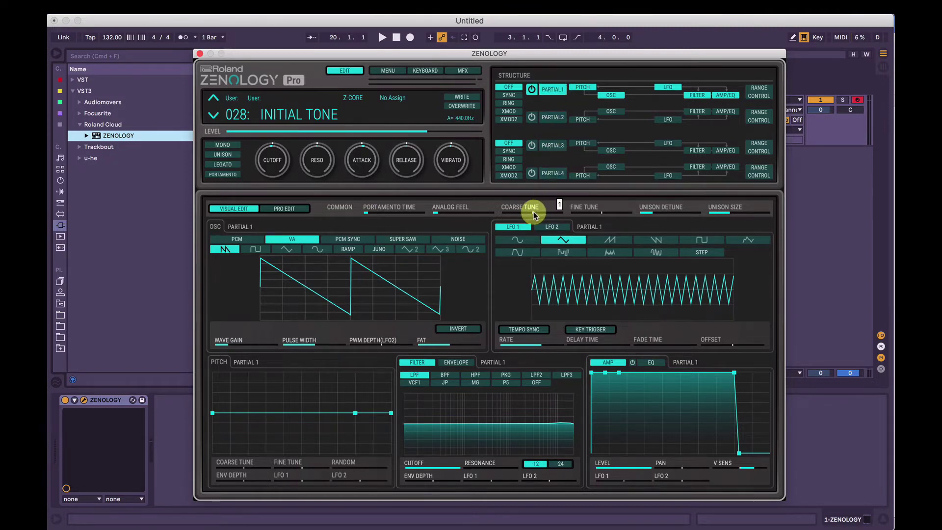
pyautogui.moveTo(534, 215); pyautogui.dragTo(538, 213)
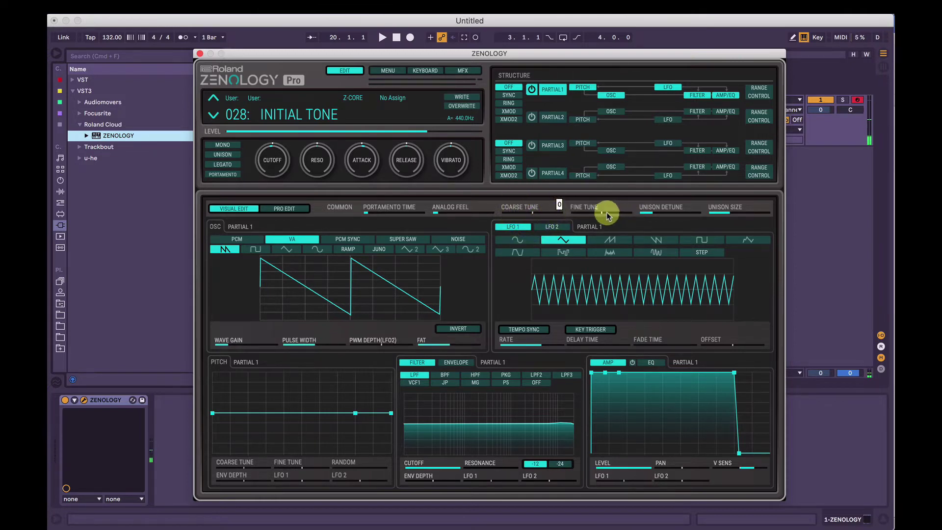
pyautogui.moveTo(605, 211)
pyautogui.mouseDown()
pyautogui.moveTo(643, 219)
pyautogui.moveTo(584, 212)
pyautogui.moveTo(605, 223)
pyautogui.mouseUp()
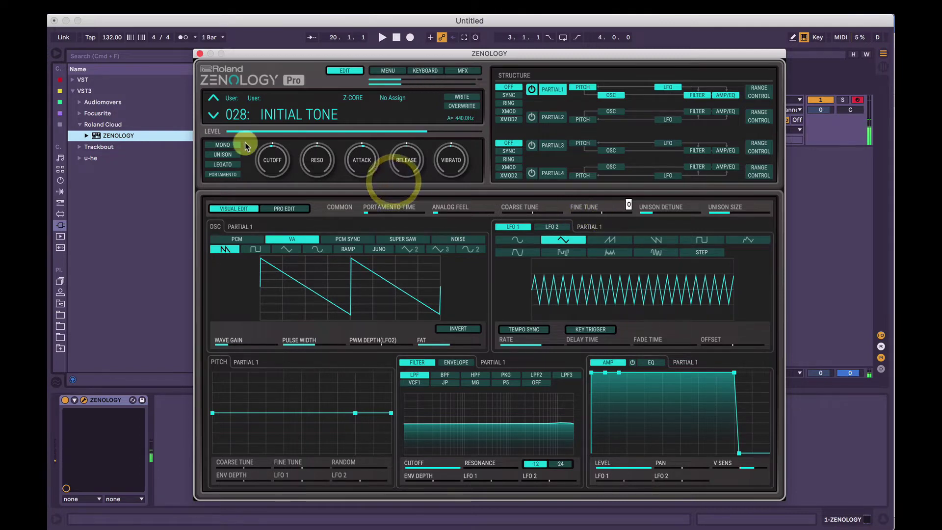
# - Turn on Unison, reduce the unison detune and lower the unison size to its minimum
pyautogui.click(221, 155)
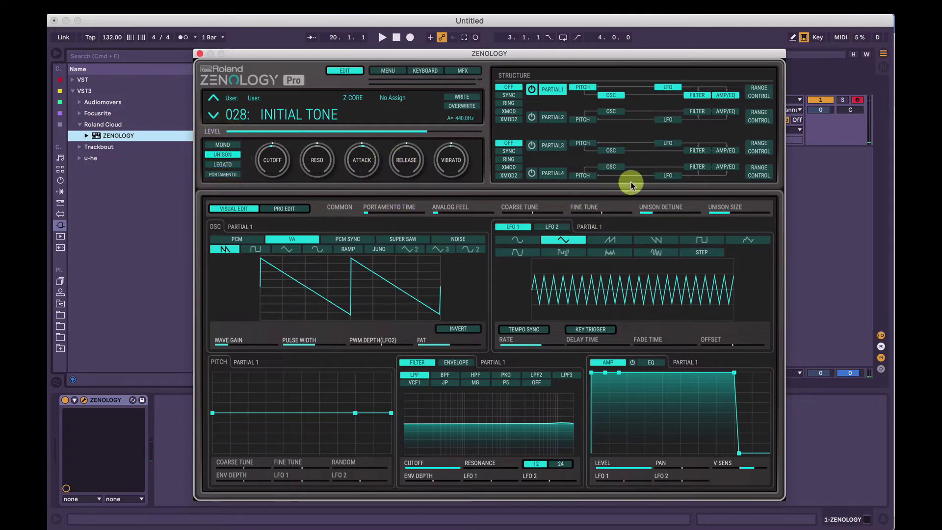
pyautogui.click(677, 217)
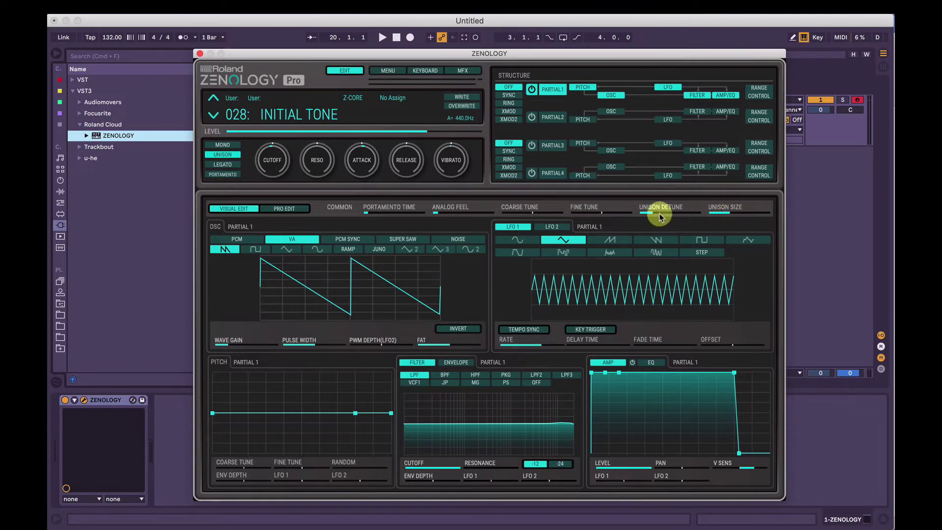
pyautogui.moveTo(654, 214)
pyautogui.mouseDown()
pyautogui.moveTo(706, 211)
pyautogui.moveTo(641, 210)
pyautogui.moveTo(693, 209)
pyautogui.moveTo(694, 218)
pyautogui.moveTo(639, 211)
pyautogui.moveTo(645, 216)
pyautogui.mouseUp()
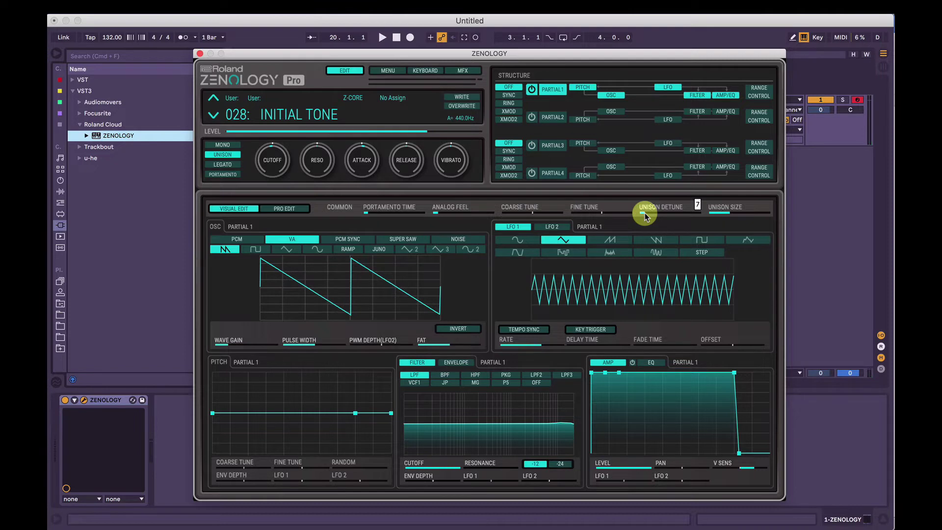
pyautogui.moveTo(755, 204); pyautogui.dragTo(710, 212)
# - With Unison on, raise the unison size to its maximum and increase the unison detune
pyautogui.click(231, 152)
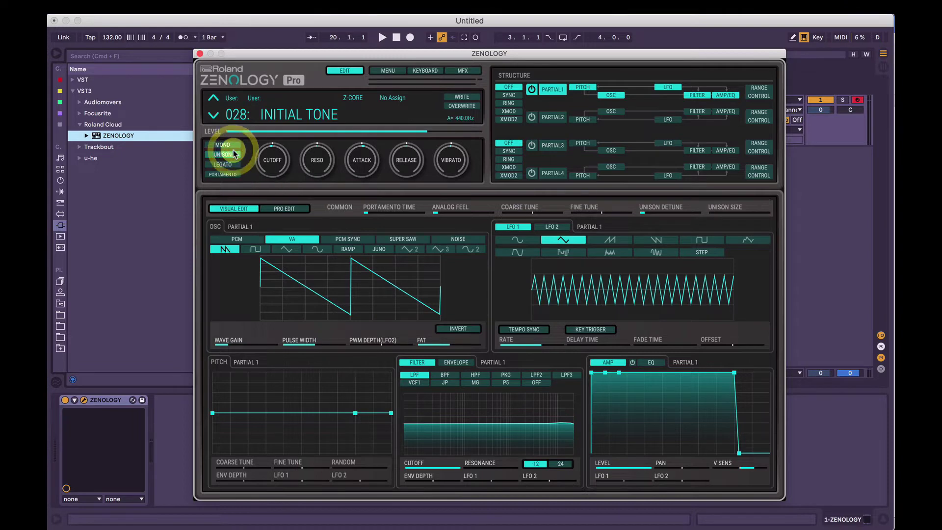
pyautogui.click(651, 222)
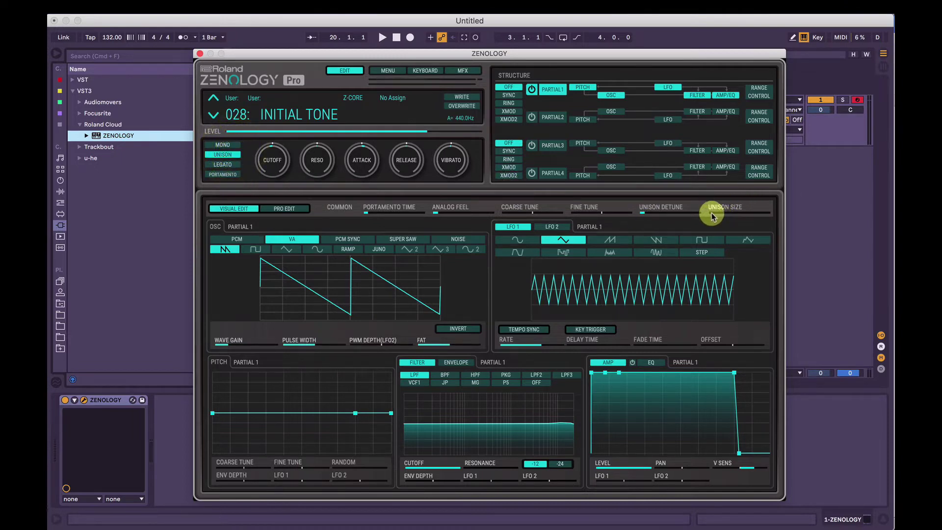
pyautogui.moveTo(711, 214); pyautogui.dragTo(779, 220)
pyautogui.moveTo(668, 213); pyautogui.dragTo(690, 220)
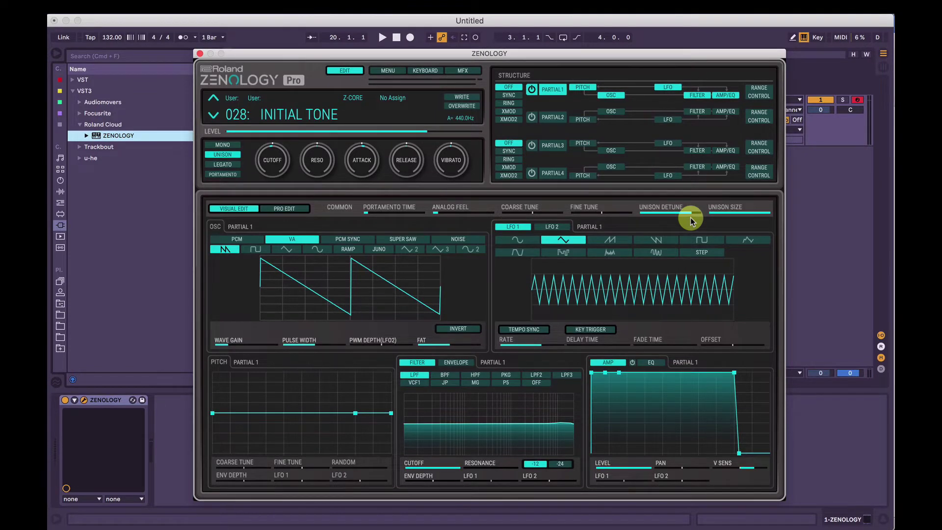
# - Set Partial 1's oscillator type to PCM and open the wave browser for its first wave
pyautogui.click(226, 239)
pyautogui.click(548, 78)
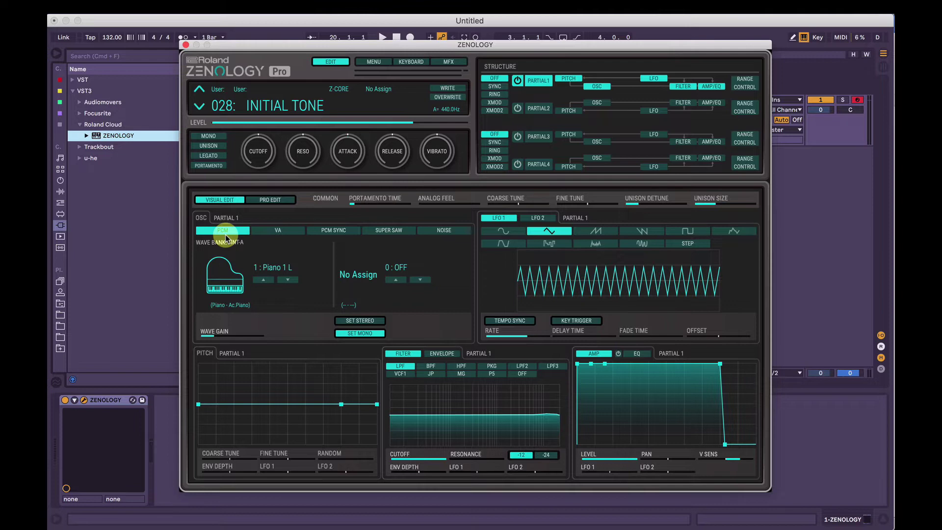
pyautogui.click(278, 265)
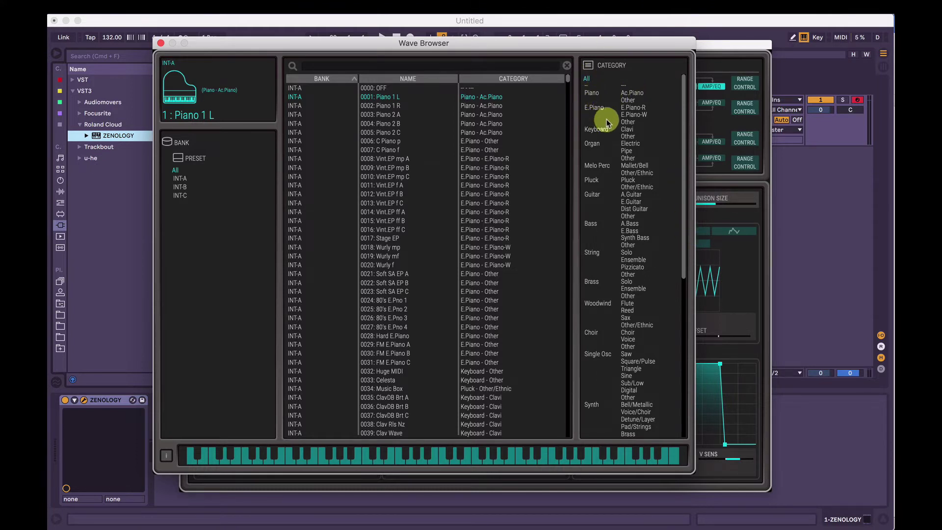
# - Filter the waves to the Organ category and audition Organ Wave 1 and Positive '8
pyautogui.click(592, 143)
pyautogui.click(392, 185)
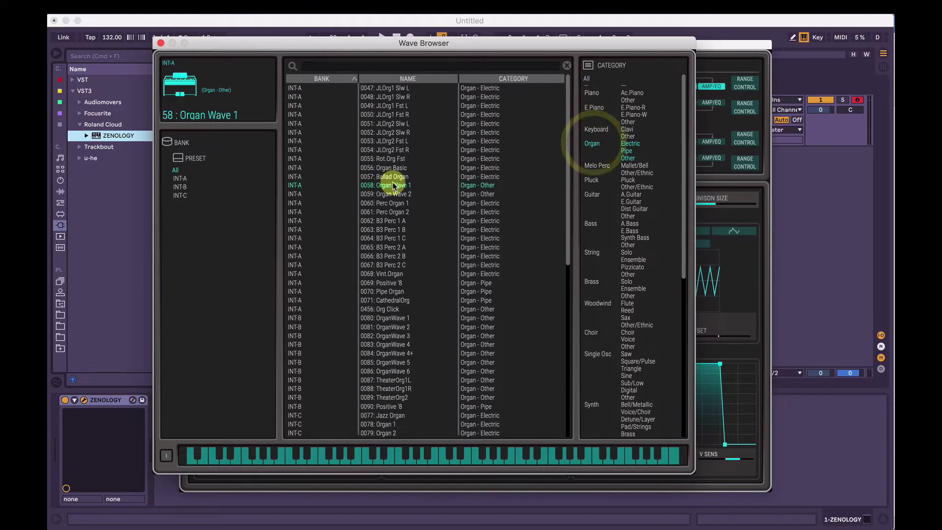
pyautogui.click(392, 185)
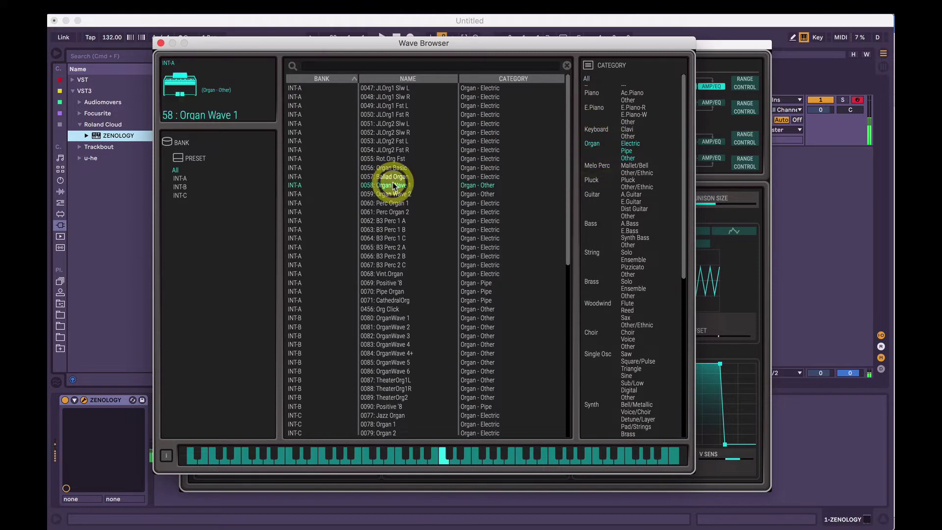
pyautogui.click(396, 282)
# - Audition waves 0085 and Nylon Gtr B from the A.Guitar category and Str Stacc BL from the String Ensemble category
pyautogui.click(632, 195)
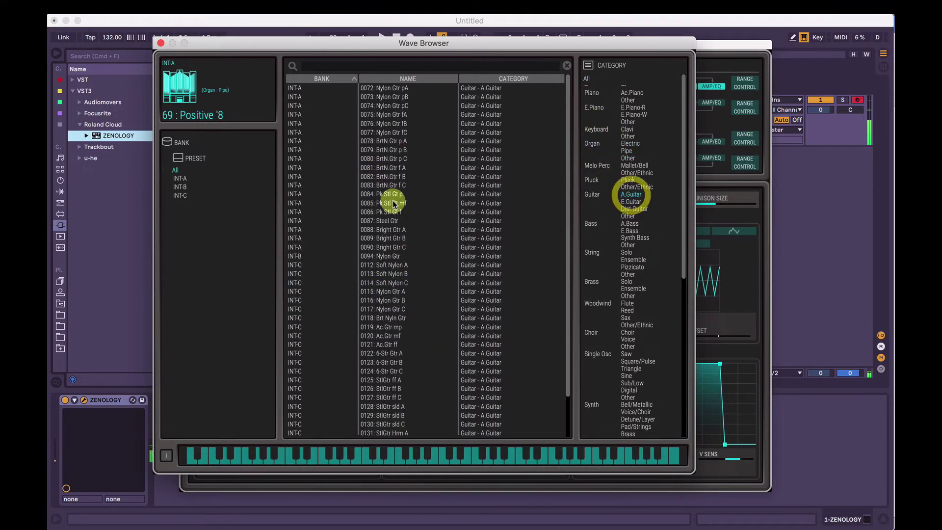
pyautogui.click(389, 202)
pyautogui.click(389, 300)
pyautogui.click(632, 260)
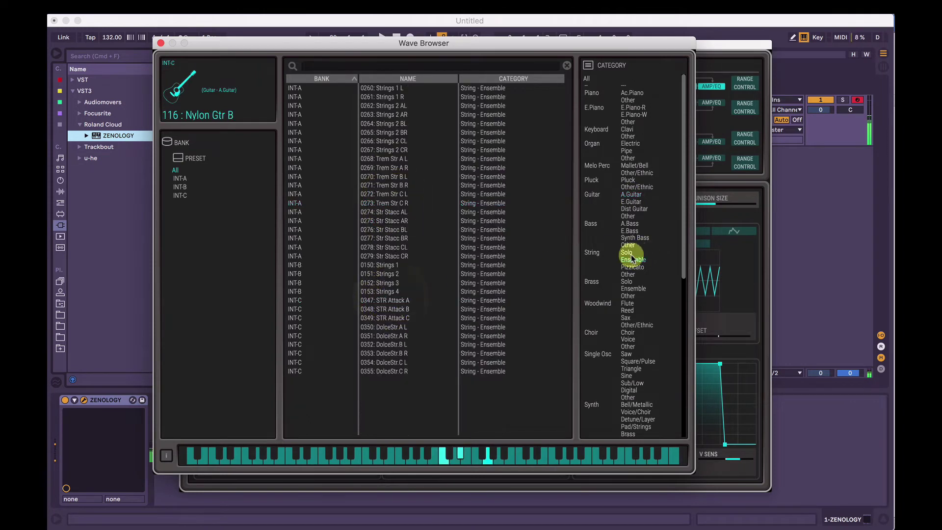
pyautogui.click(384, 230)
pyautogui.click(384, 230)
# - Browse the Woodwind Reed and Flute categories and audition the waves Afro Flute A and Piccolo 1 A
pyautogui.click(625, 308)
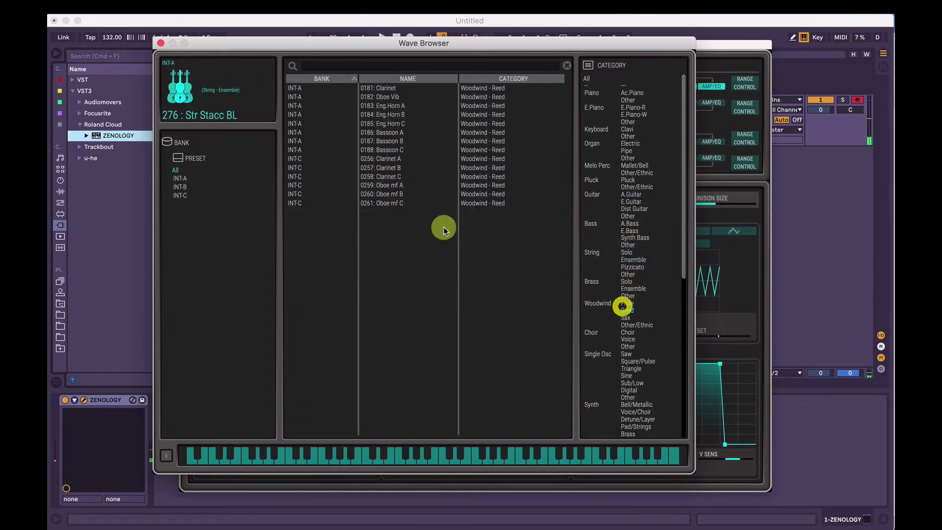
pyautogui.click(626, 302)
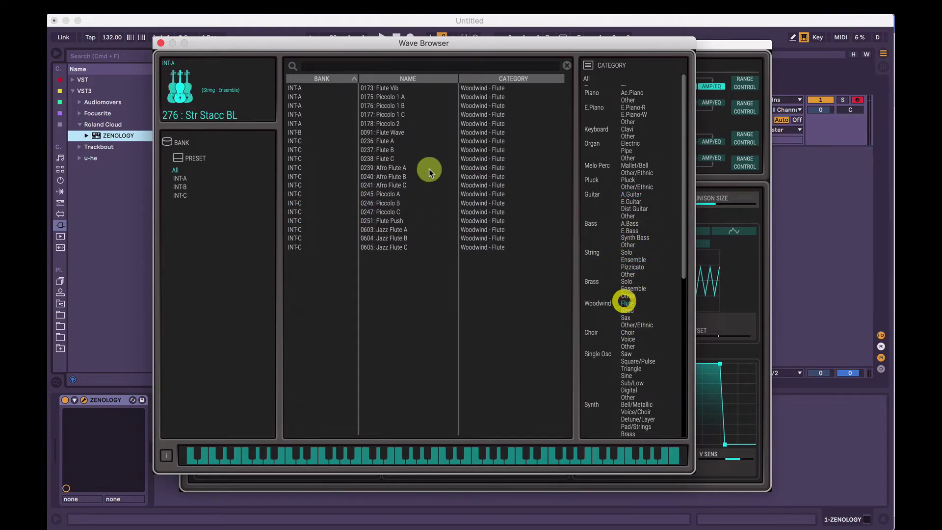
pyautogui.click(398, 167)
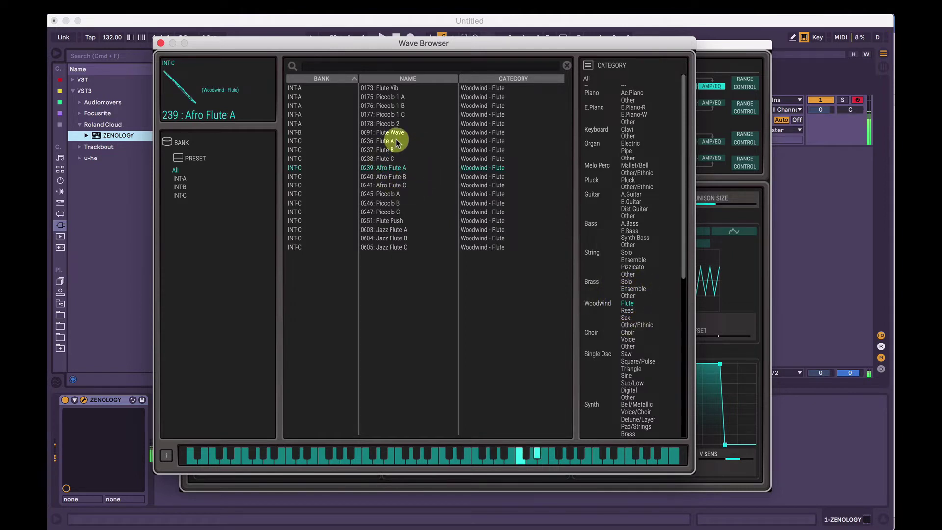
pyautogui.click(401, 97)
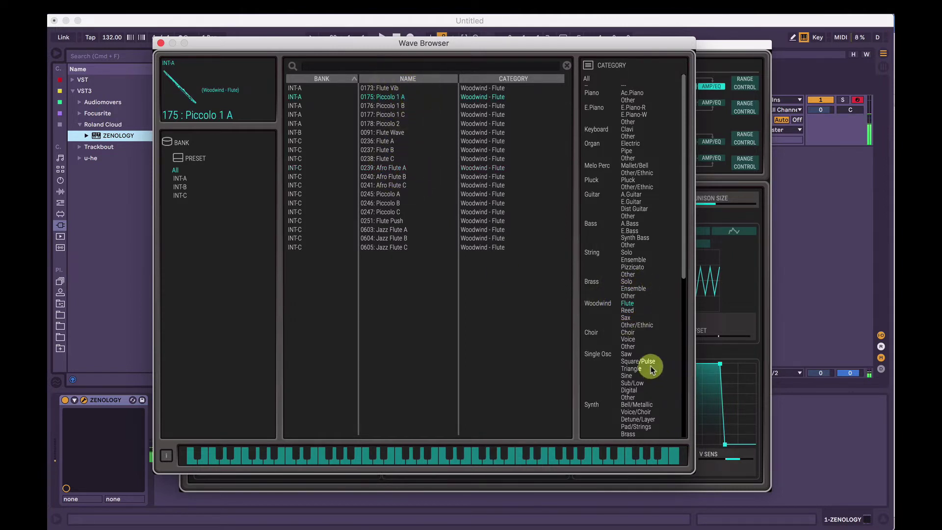
# - Filter the waves to Single Osc Saw and audition MG Saw HD, P5 Saw HD and TB303Saw HD
pyautogui.scroll(-3, 634, 337)
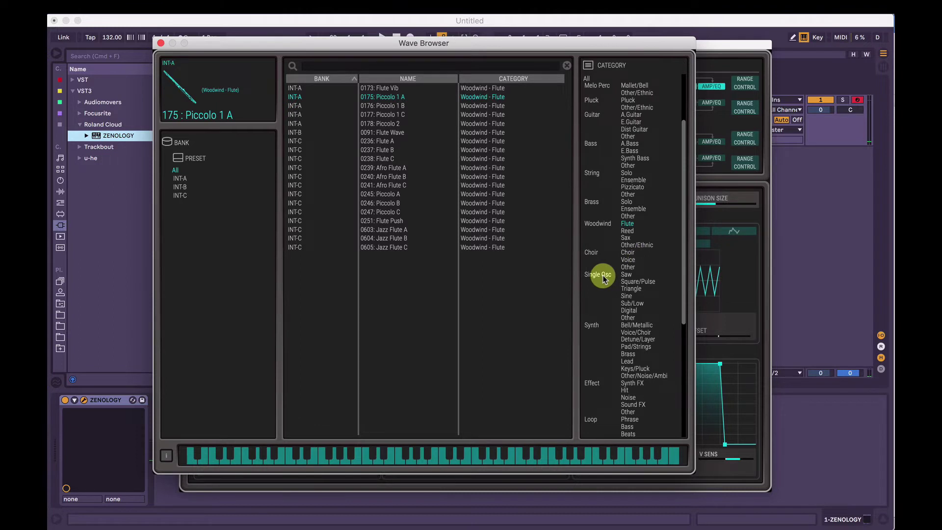
pyautogui.click(635, 274)
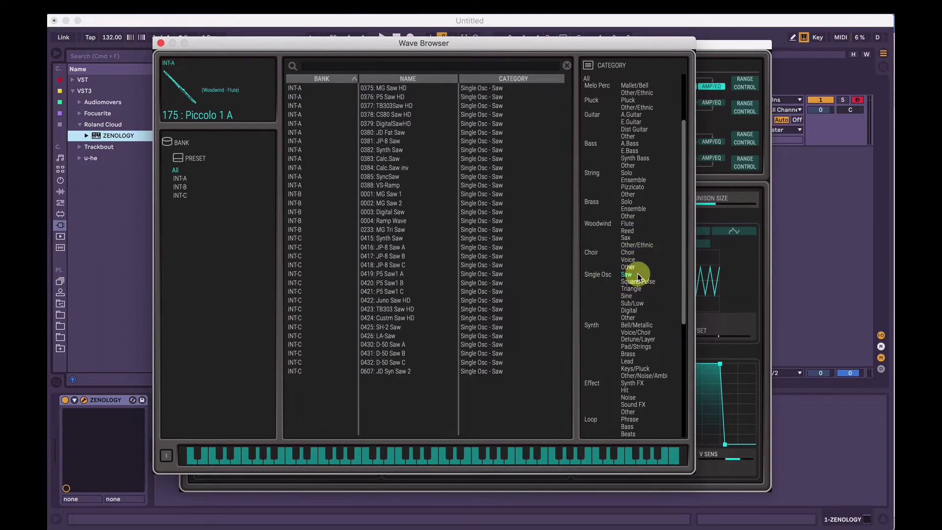
pyautogui.click(382, 87)
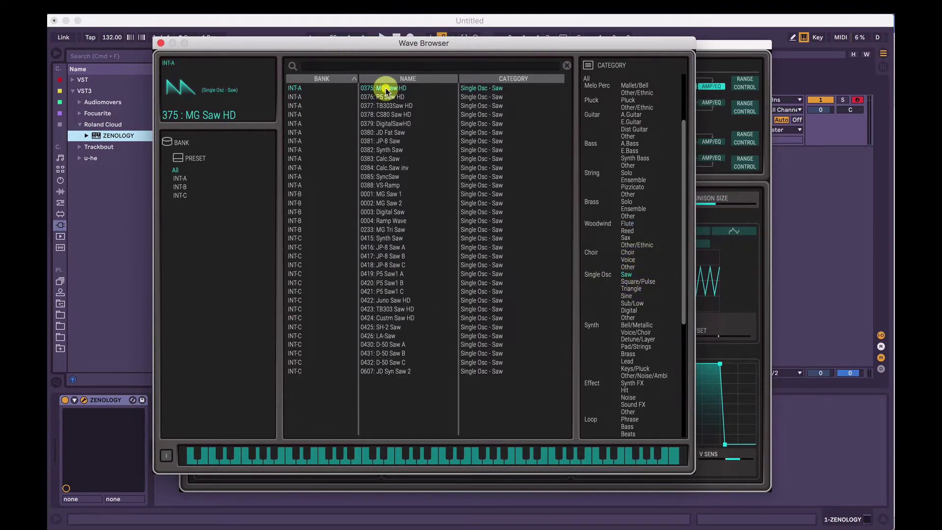
pyautogui.click(386, 88)
pyautogui.click(387, 105)
pyautogui.click(386, 98)
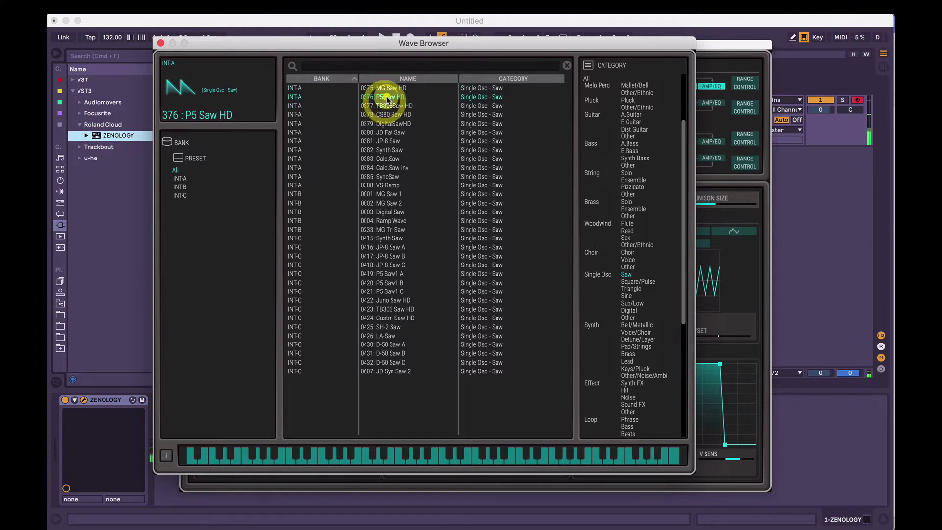
pyautogui.click(392, 106)
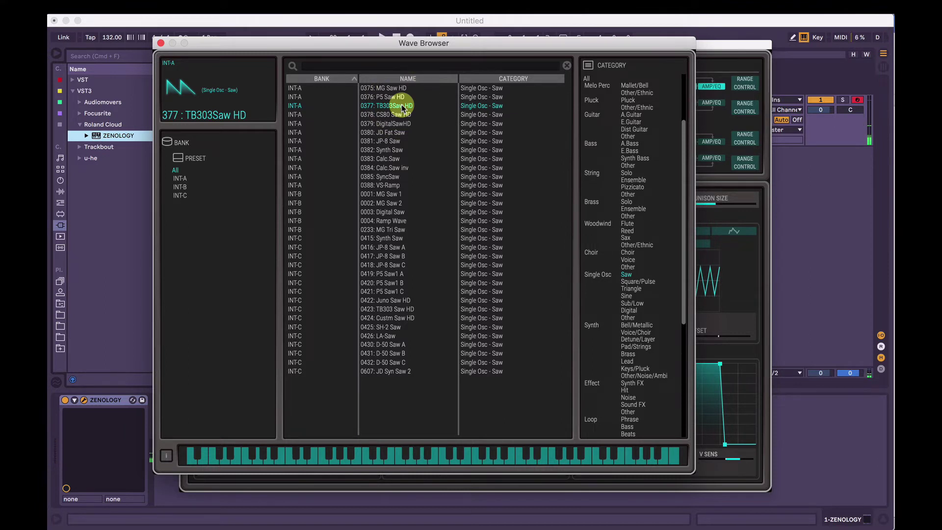
# - Filter the waves to Synth Detune/Layer and audition Super Saw A, DipthongWv +, Unison Saw, Poly Fat 3 and Poly Key
pyautogui.scroll(-3, 633, 304)
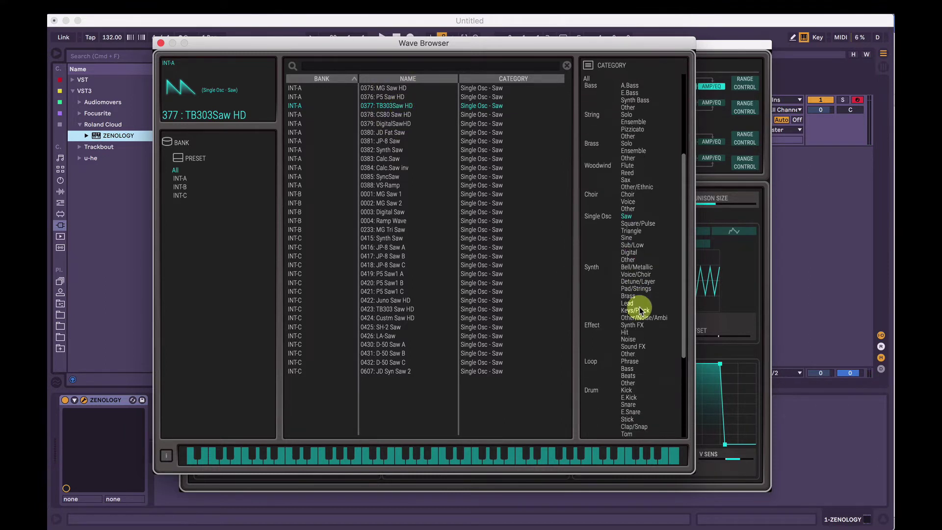
pyautogui.click(638, 281)
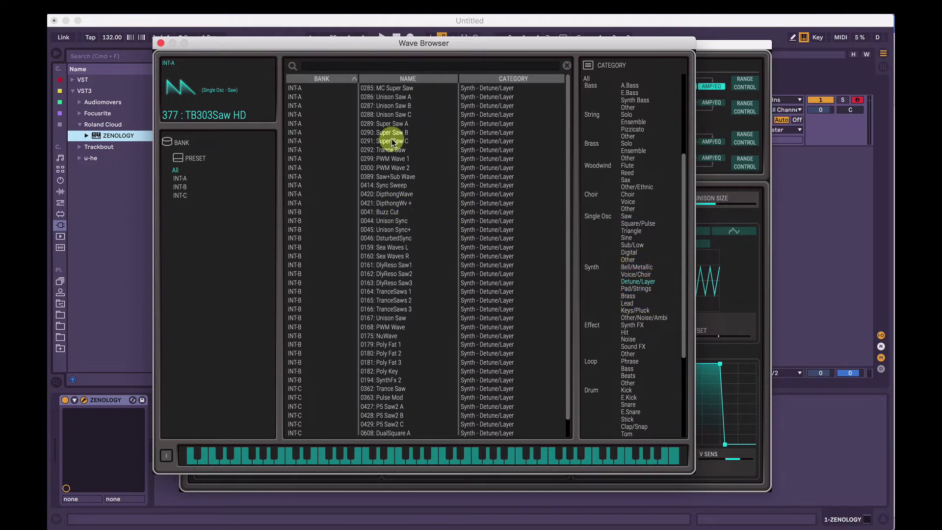
pyautogui.click(397, 124)
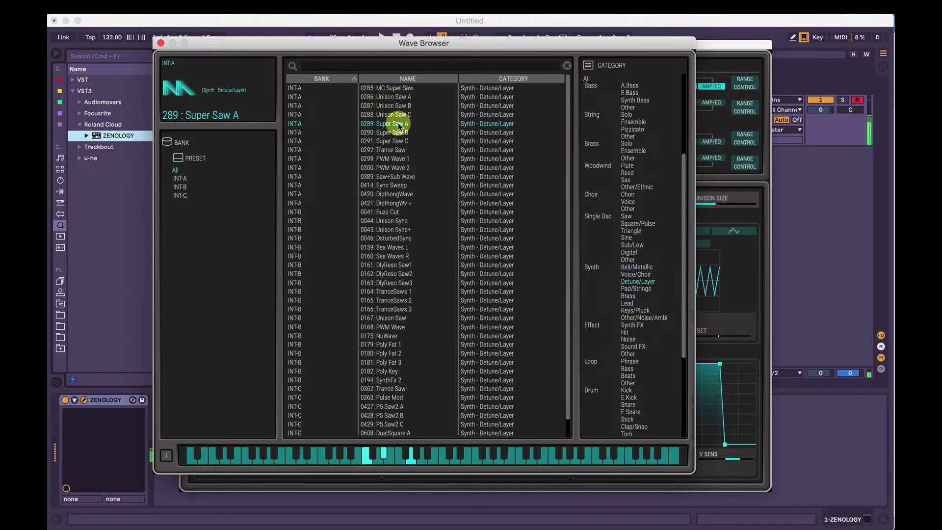
pyautogui.click(401, 204)
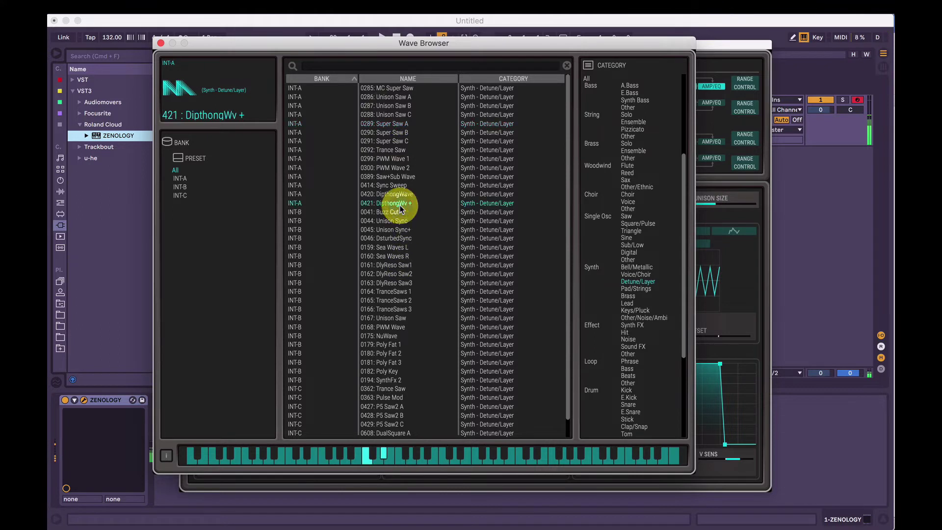
pyautogui.click(397, 318)
pyautogui.click(394, 364)
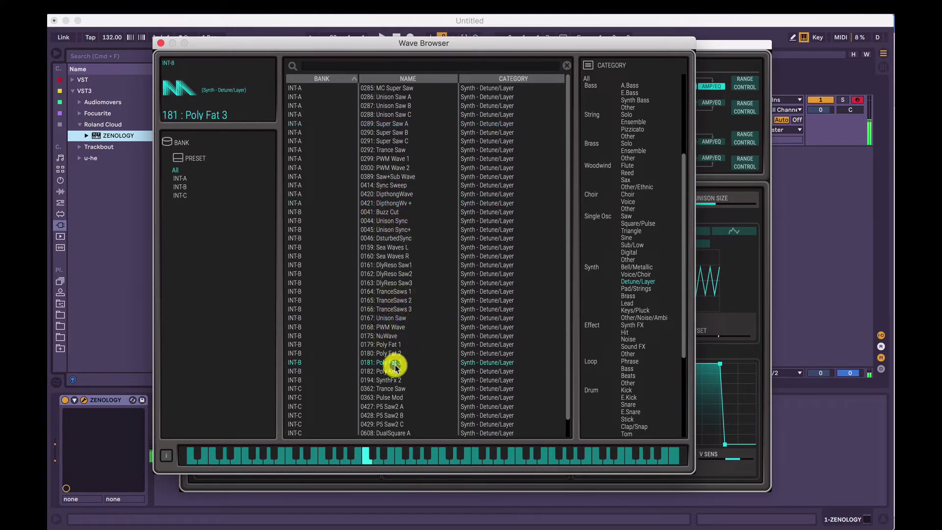
pyautogui.click(394, 370)
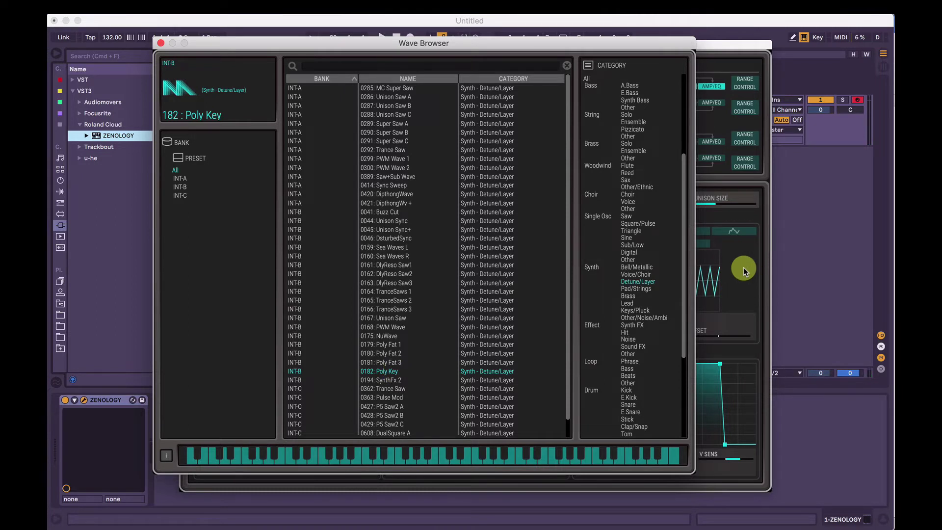
# - Filter the waves to the Drum category, audition Old Kick 1, Power Kick and Mondo Kick, and choose R8 Ex RVB K2
pyautogui.scroll(-3, 593, 255)
pyautogui.click(591, 253)
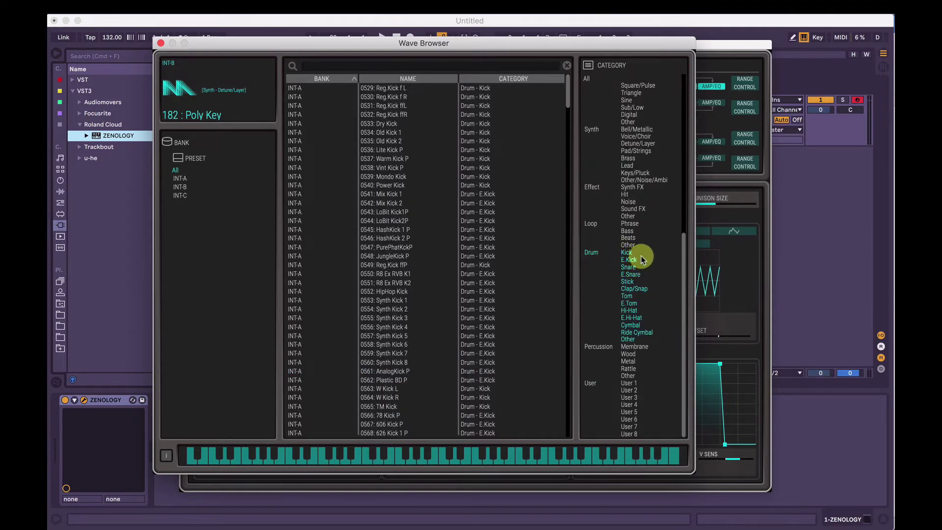
pyautogui.click(390, 132)
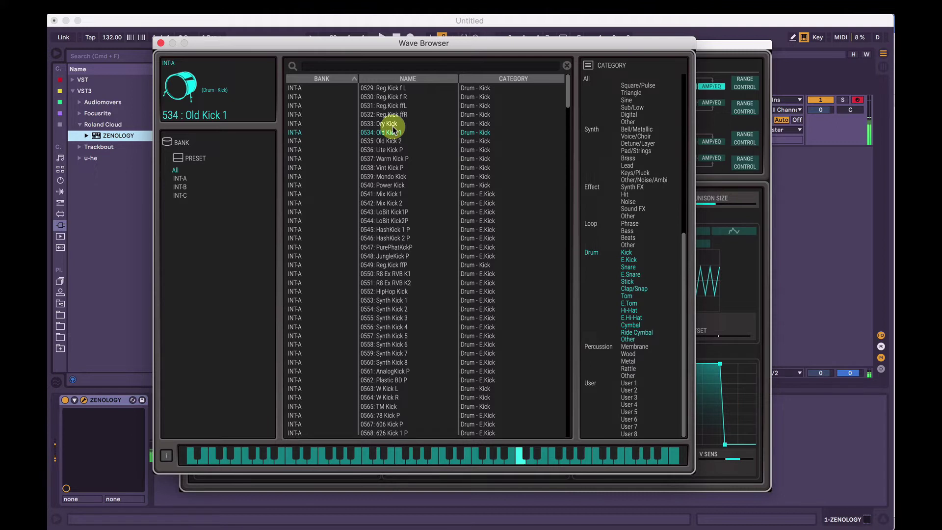
pyautogui.click(395, 185)
pyautogui.click(401, 177)
pyautogui.click(393, 281)
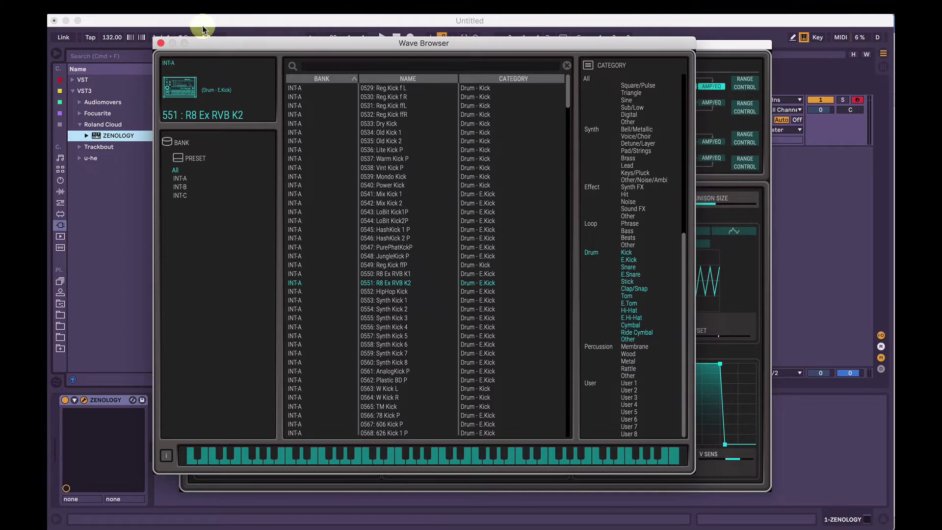
# - Close the wave browser, filter the tone browser to the Drums category and load the TR-909 kit from PRST_G Essential Drum
pyautogui.click(160, 44)
pyautogui.click(275, 105)
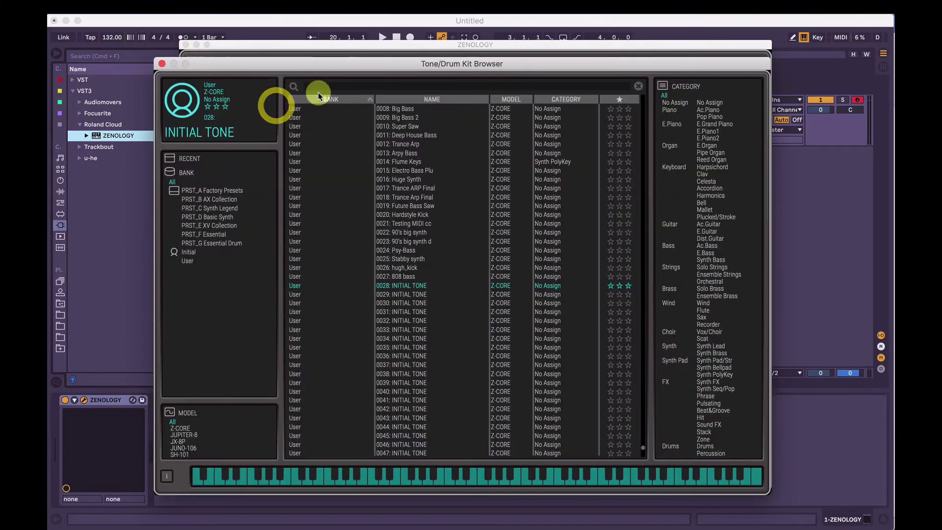
pyautogui.click(705, 446)
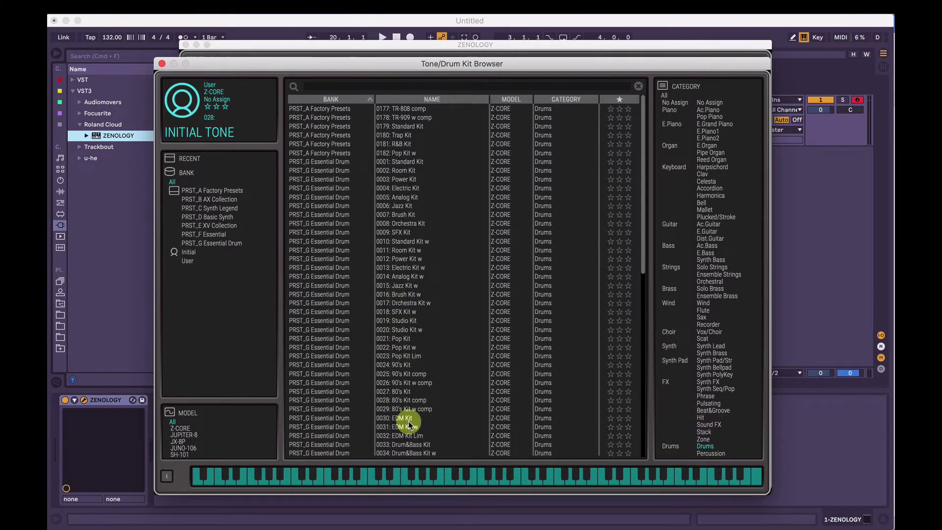
pyautogui.scroll(-6, 408, 422)
pyautogui.click(408, 391)
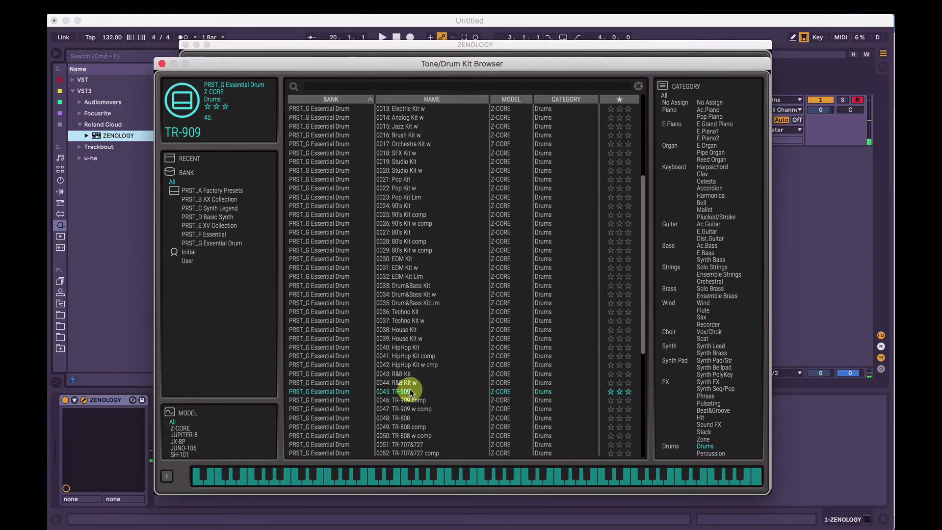
pyautogui.click(162, 64)
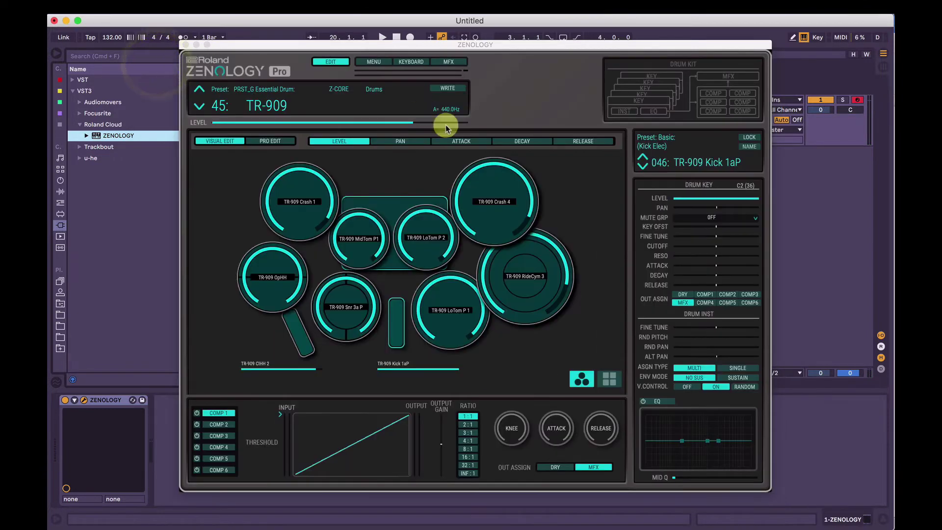
# - Show all categories of the User bank in the tone browser and load tone 0028 INITIAL TONE
pyautogui.click(280, 101)
pyautogui.click(191, 261)
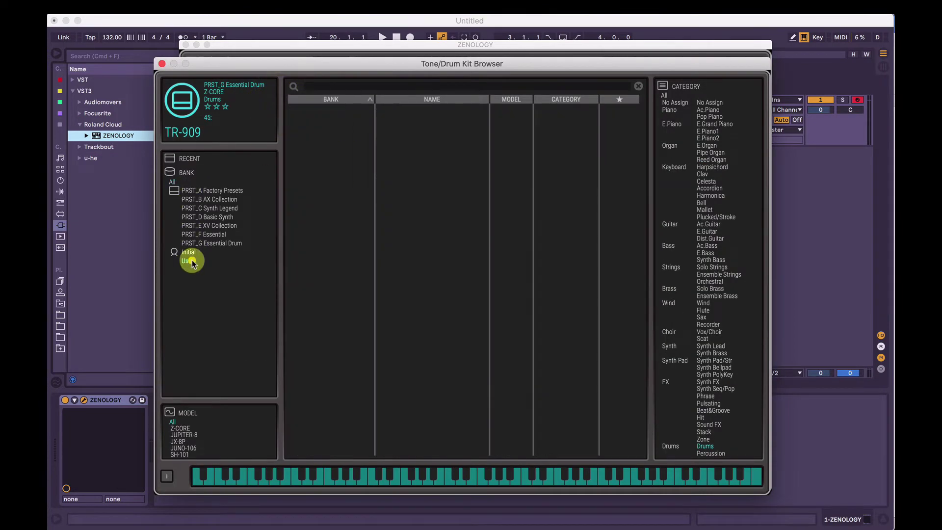
pyautogui.click(664, 95)
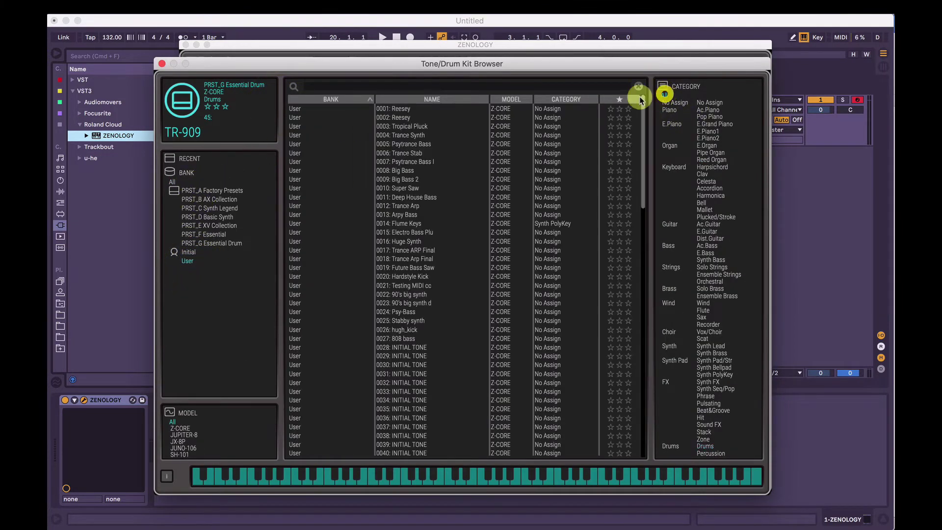
pyautogui.click(407, 347)
pyautogui.click(163, 64)
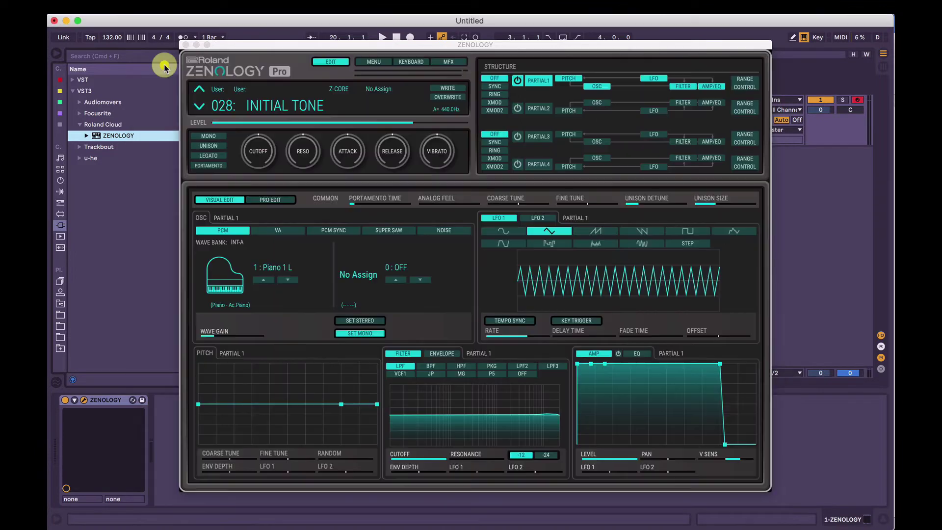
# - Look at the wave browser for Partial 1's piano wave, close it and set the PCM oscillator to stereo
pyautogui.click(290, 278)
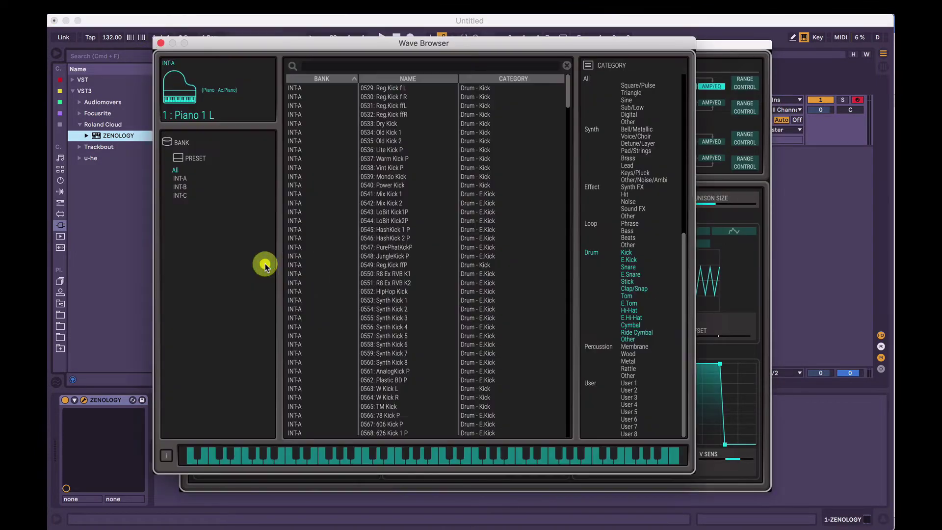
pyautogui.click(263, 263)
pyautogui.click(159, 45)
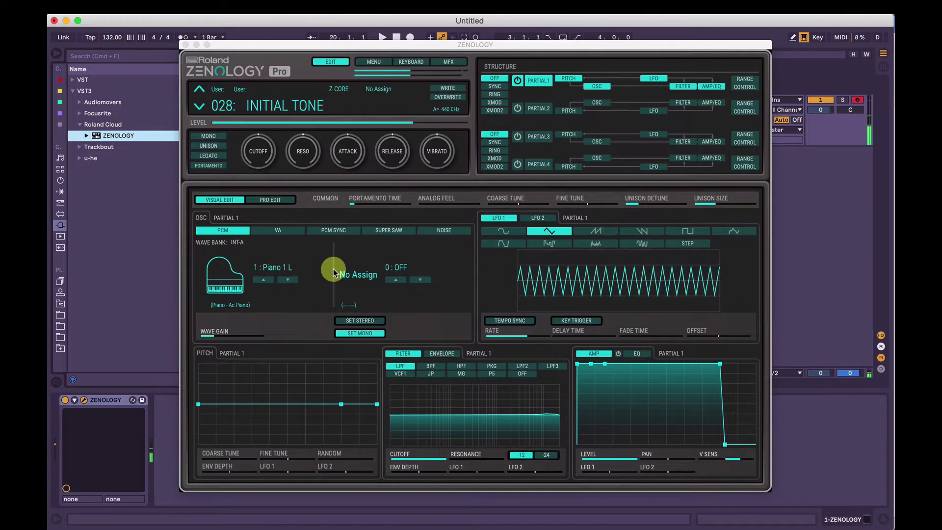
pyautogui.click(353, 320)
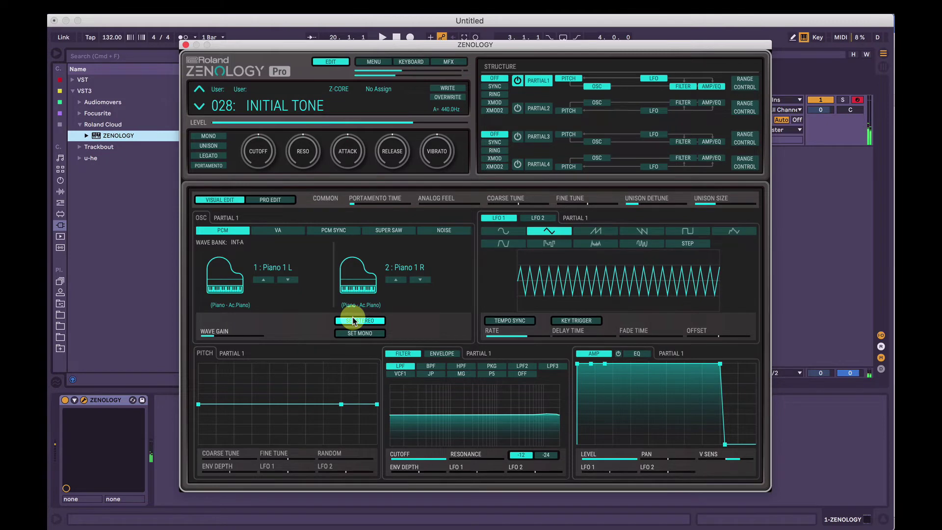
# - Browse the Ac.Piano and String categories and choose Strings 1 L from String Ensemble as Partial 1's first wave
pyautogui.click(324, 285)
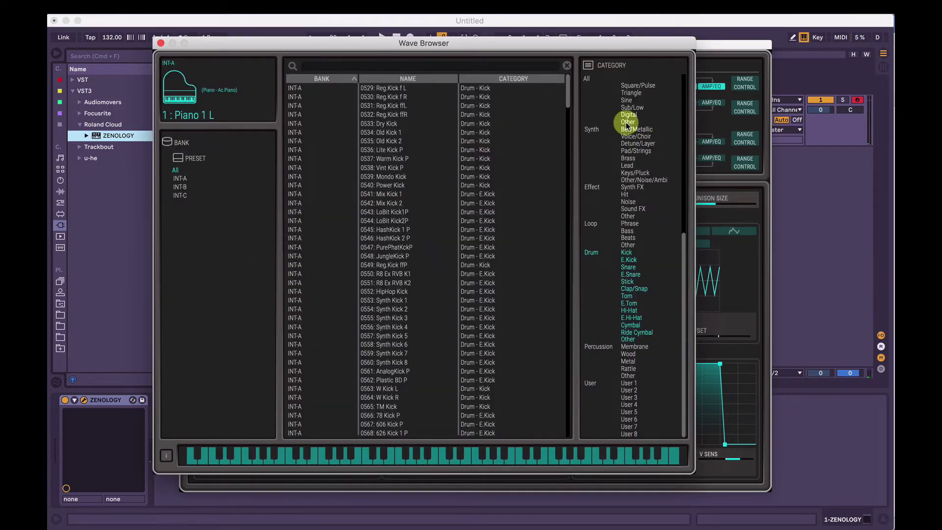
pyautogui.scroll(10, 625, 117)
pyautogui.click(628, 93)
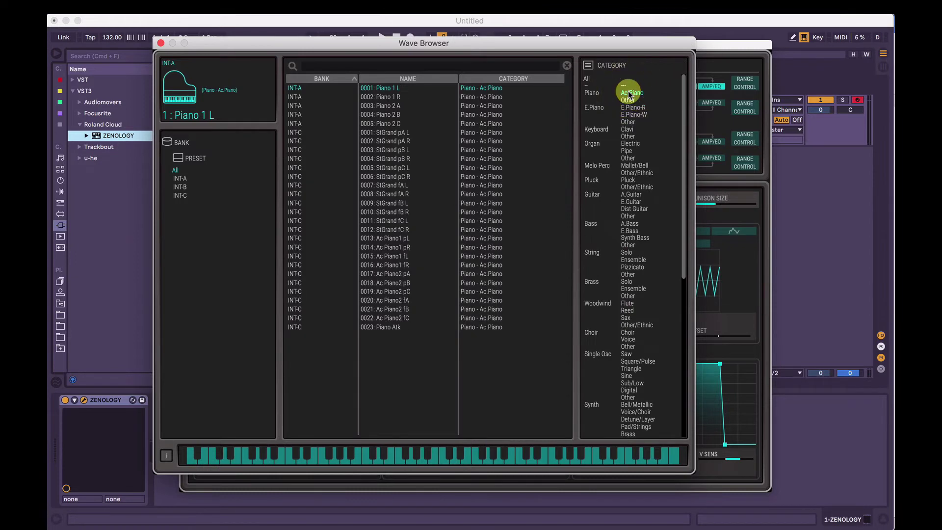
pyautogui.click(629, 259)
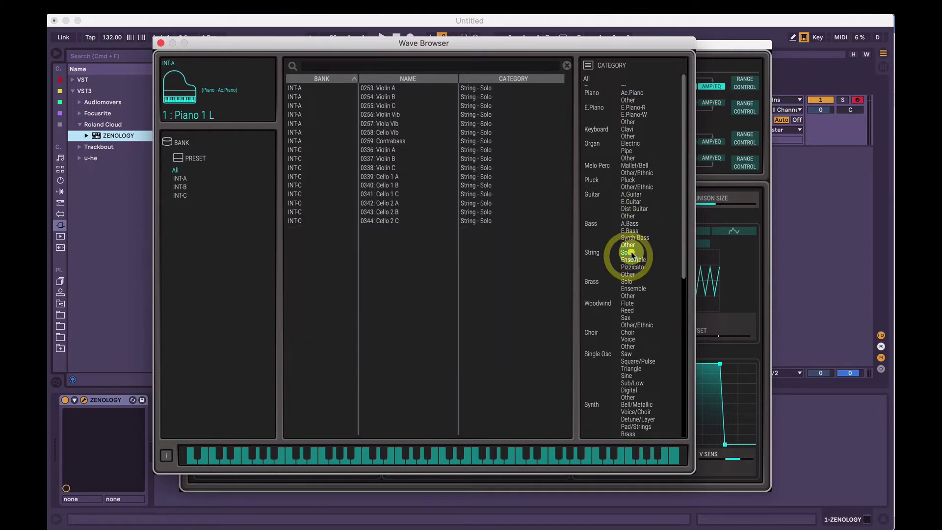
pyautogui.click(628, 259)
pyautogui.click(381, 88)
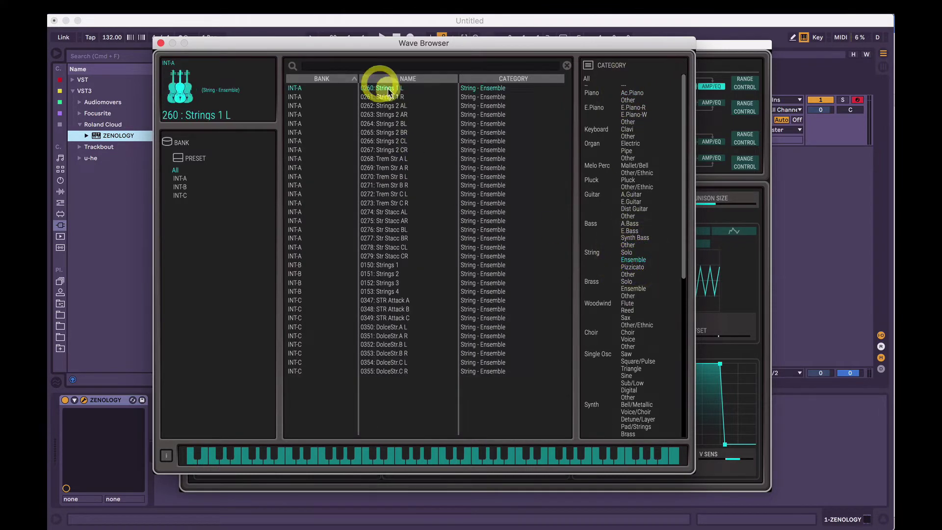
pyautogui.click(160, 42)
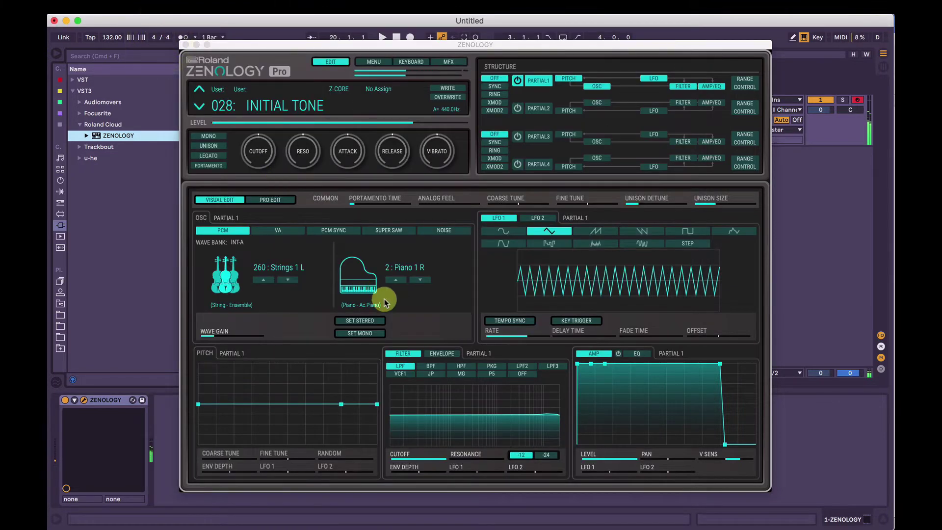
# - Set the Strings 1 wave to mono and back to stereo, and try the wave gain, leaving it at -12 dB
pyautogui.click(367, 333)
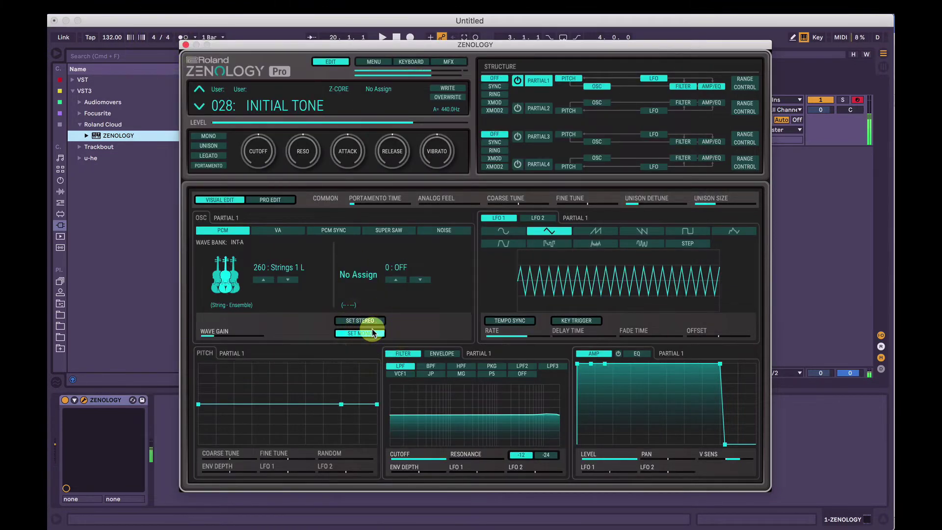
pyautogui.click(374, 321)
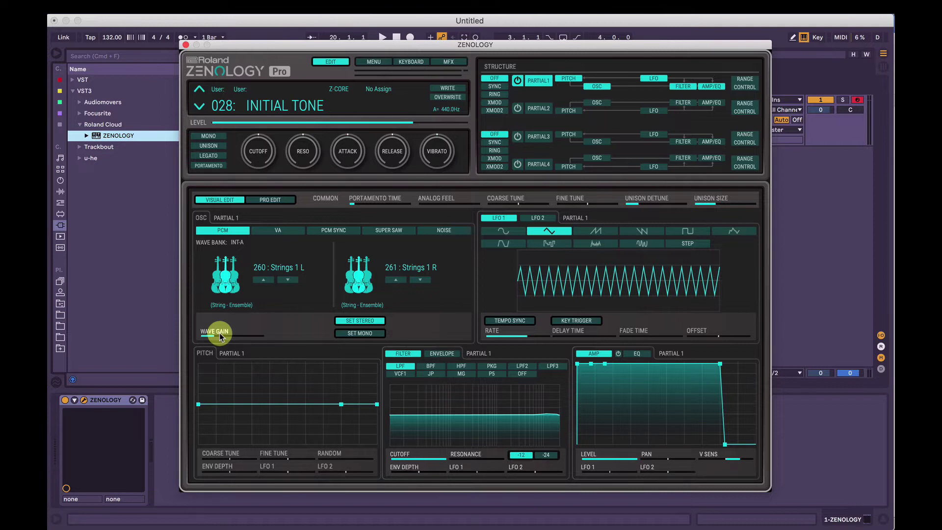
pyautogui.moveTo(220, 335)
pyautogui.mouseDown()
pyautogui.moveTo(207, 337)
pyautogui.moveTo(225, 339)
pyautogui.mouseUp()
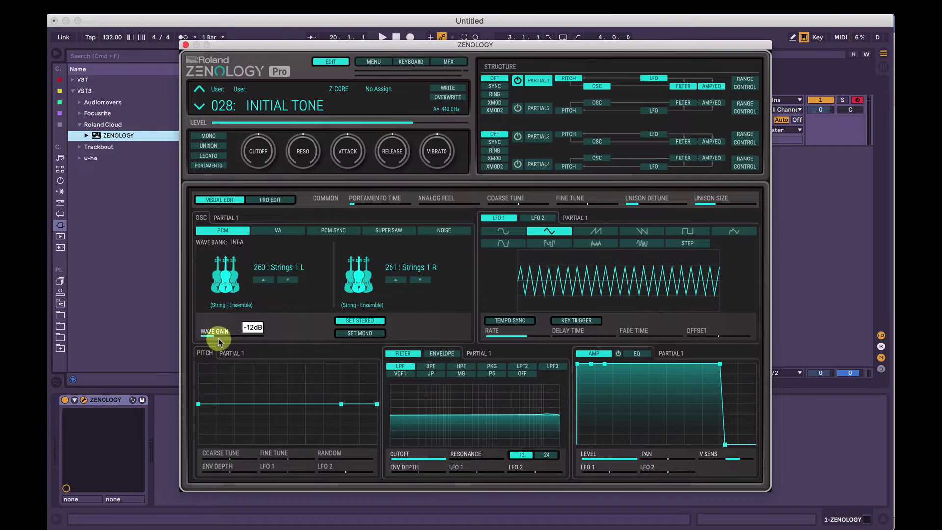
pyautogui.moveTo(218, 338)
pyautogui.mouseDown()
pyautogui.moveTo(236, 340)
pyautogui.moveTo(216, 337)
pyautogui.mouseUp()
# - Switch Partial 1's oscillator to VA and audition its saw, square, triangle and sine waveforms
pyautogui.click(287, 231)
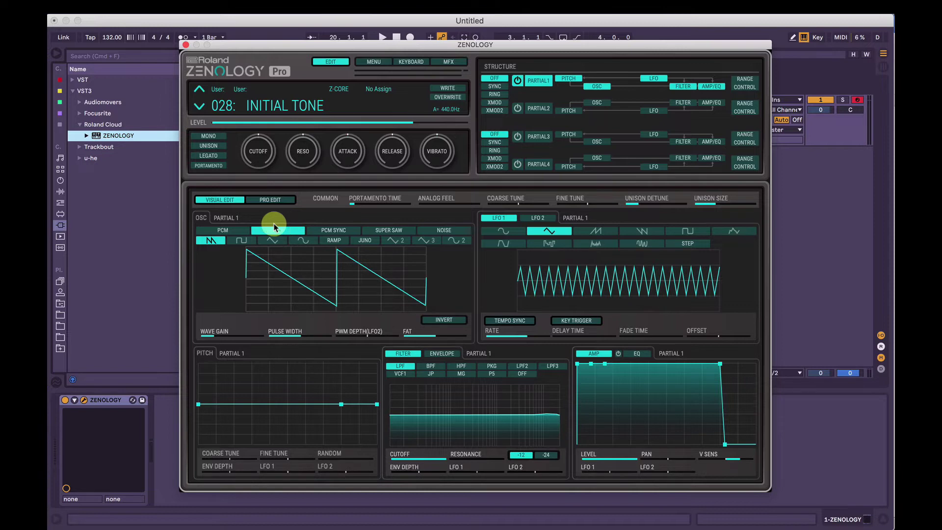
pyautogui.click(211, 241)
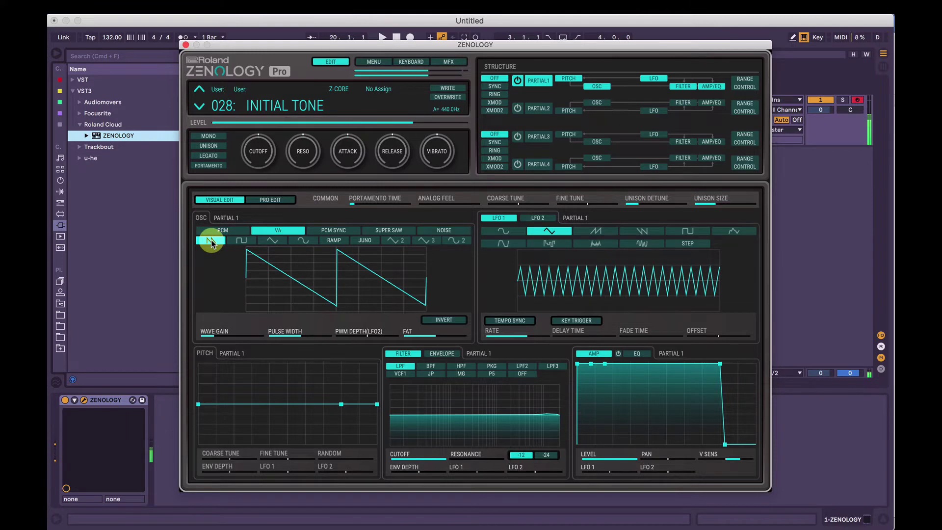
pyautogui.click(241, 241)
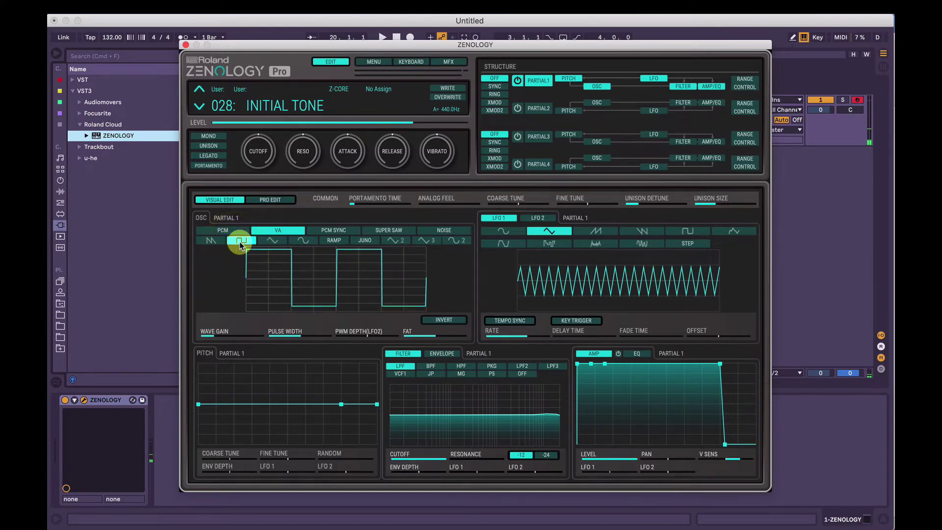
pyautogui.click(265, 241)
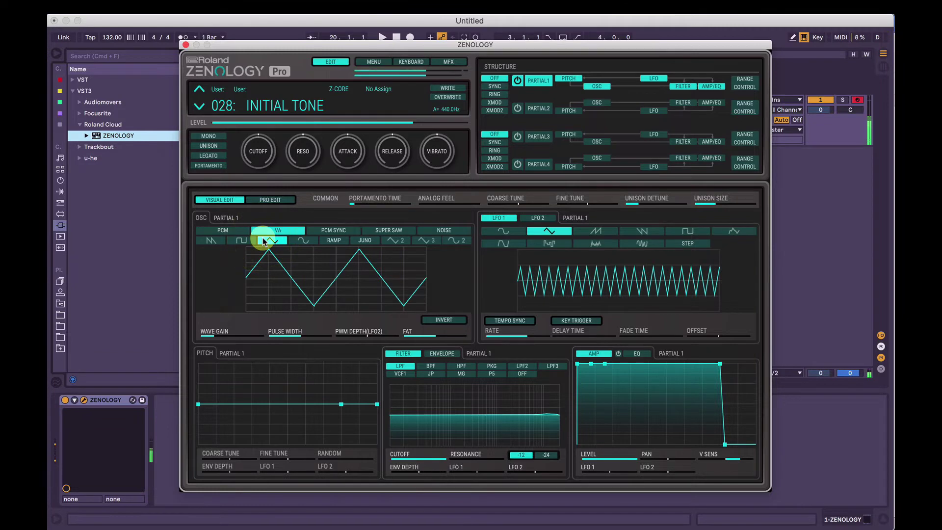
pyautogui.click(311, 245)
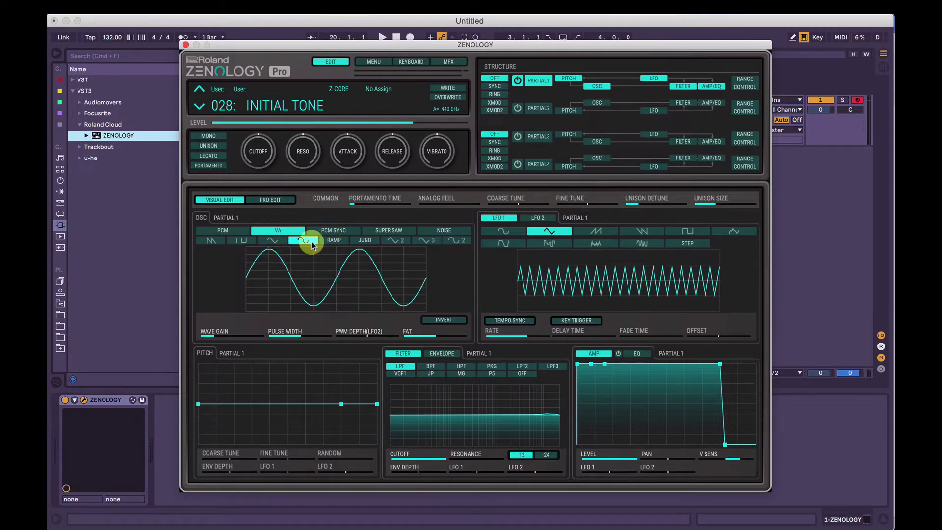
# - Audition the VA oscillator's Ramp, Juno, Triangle 2, Triangle 3 and Sine 2 waveforms
pyautogui.click(336, 242)
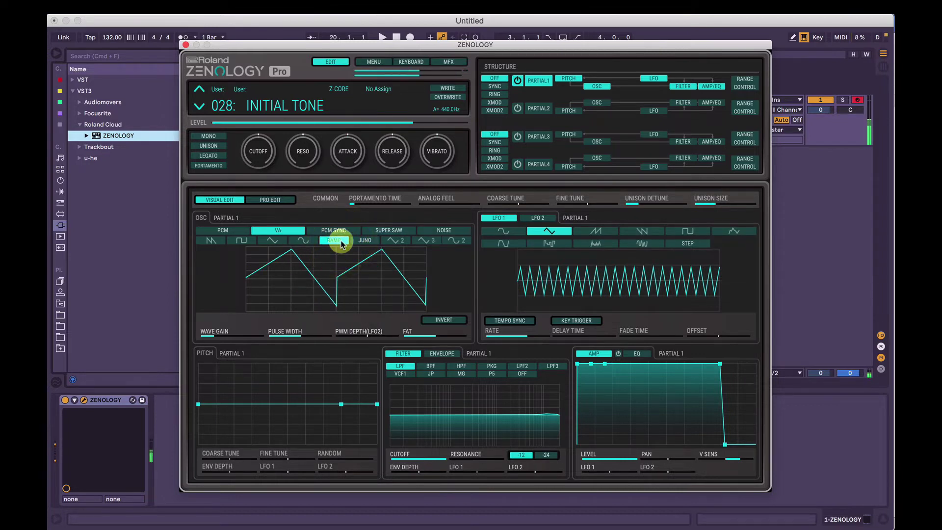
pyautogui.click(354, 241)
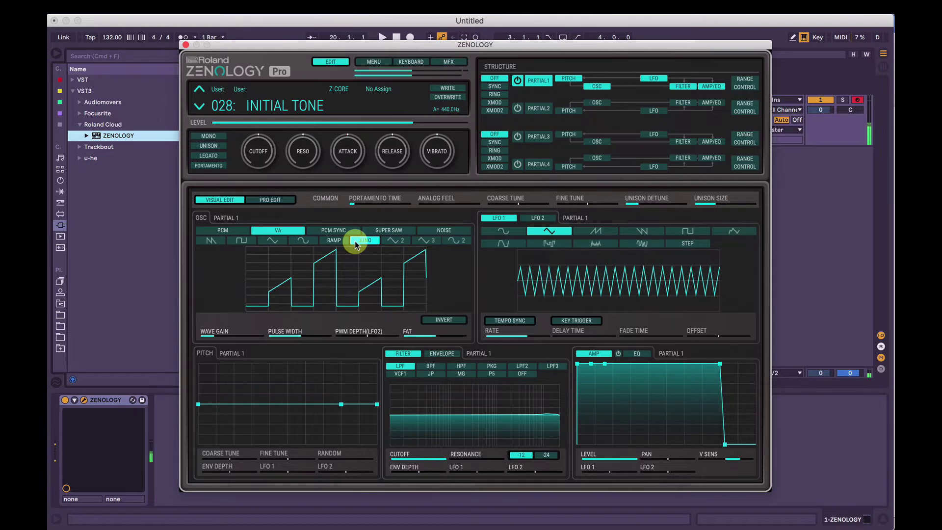
pyautogui.click(391, 241)
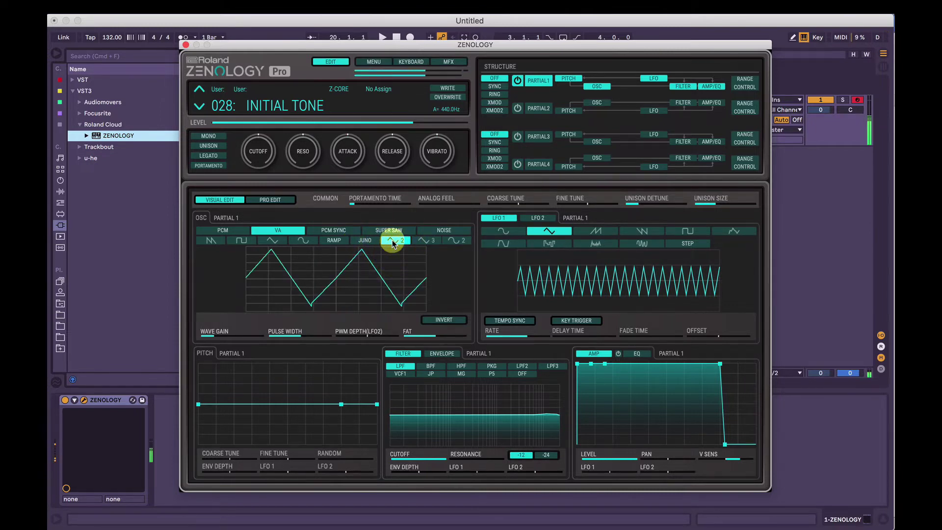
pyautogui.click(422, 240)
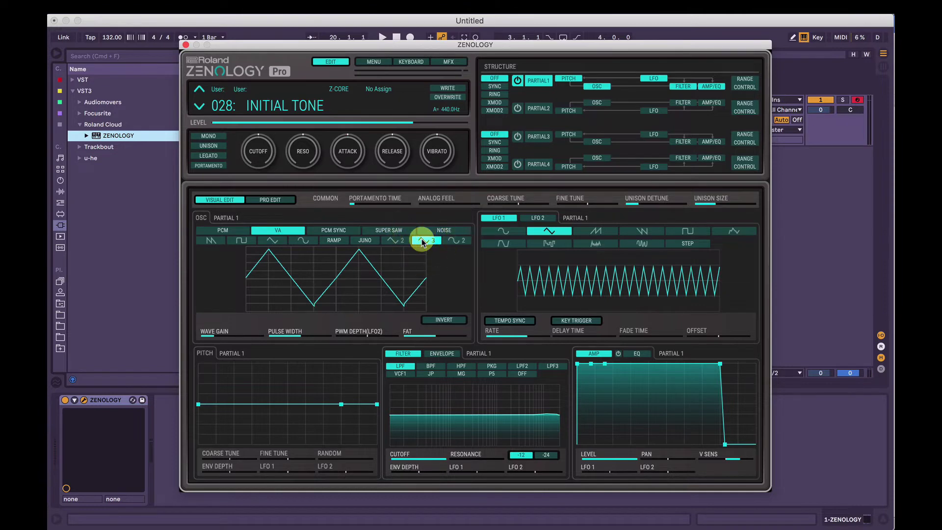
pyautogui.click(450, 240)
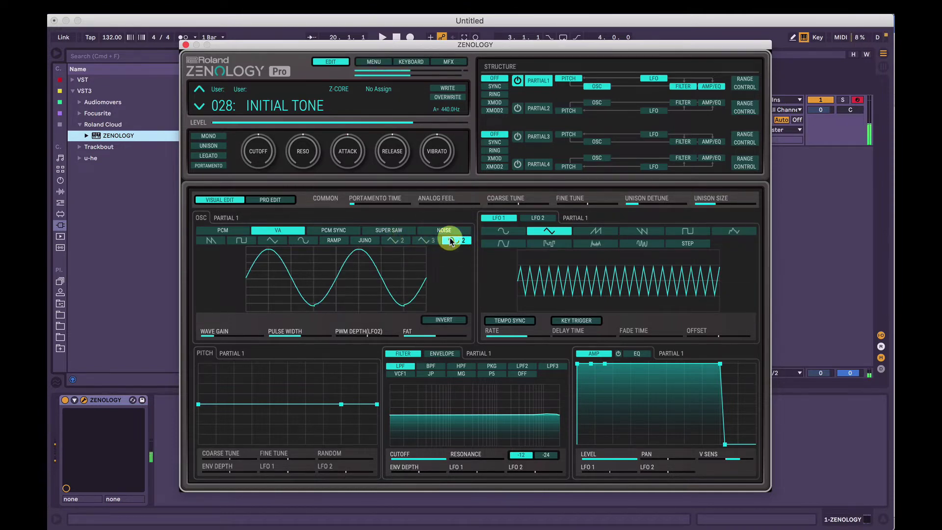
# - Set the VA oscillator to the saw waveform and try Invert on and off
pyautogui.click(210, 240)
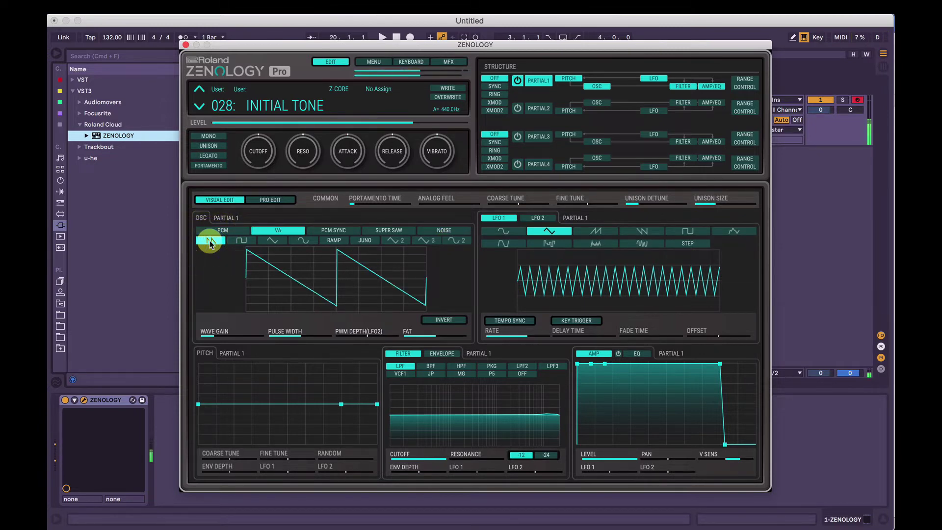
pyautogui.click(433, 321)
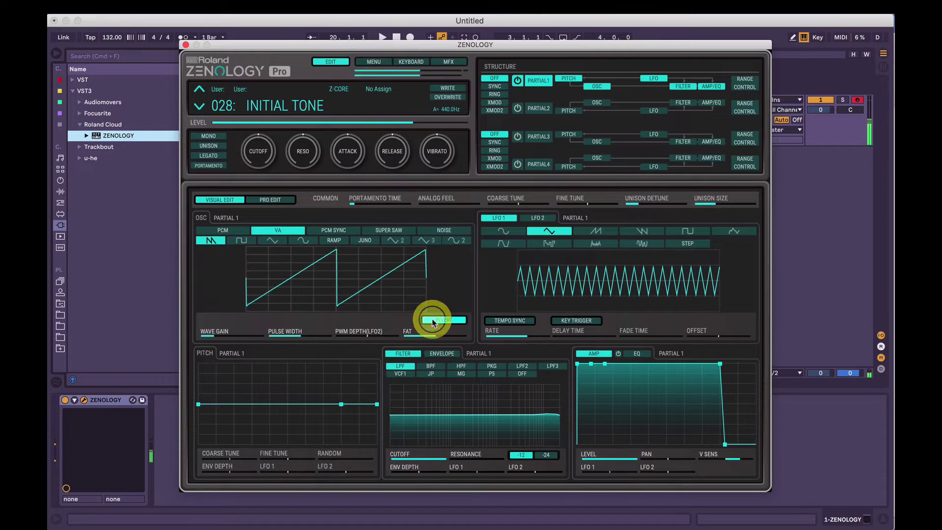
pyautogui.click(432, 320)
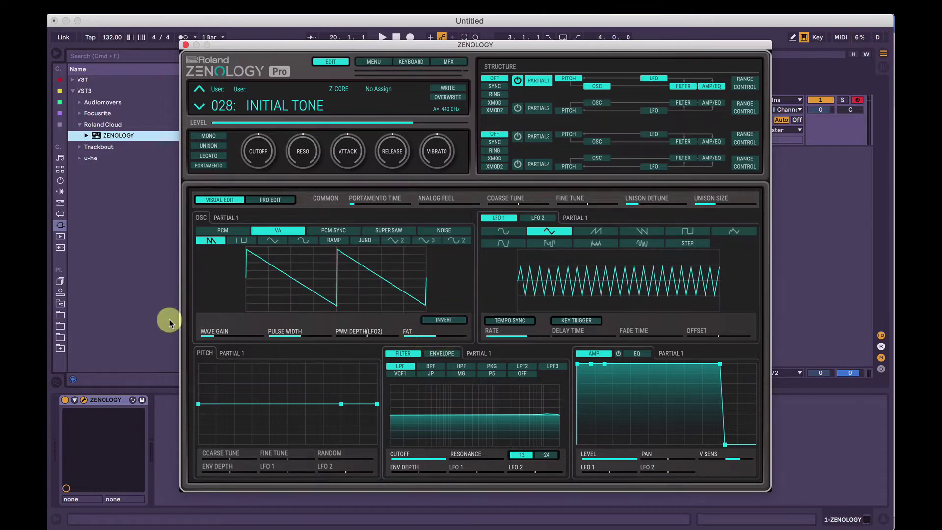
pyautogui.click(219, 338)
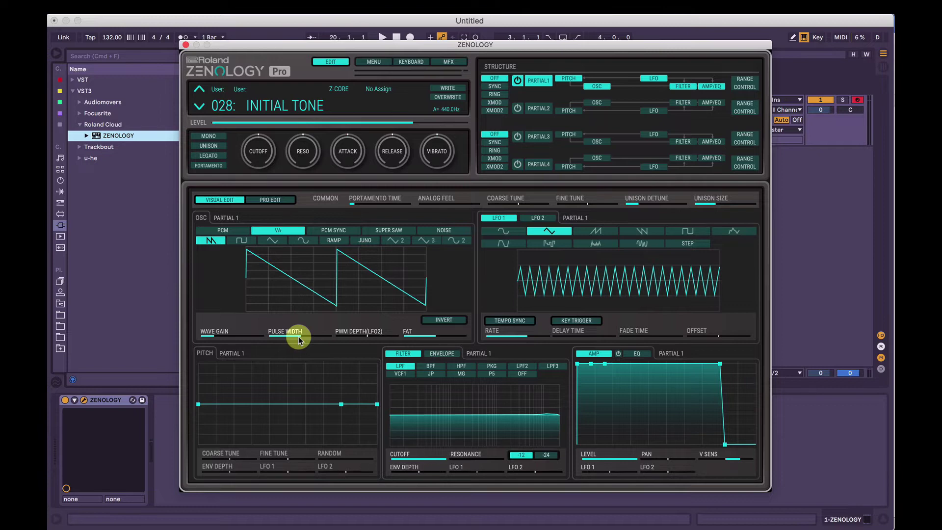
# - Raise the VA saw's pulse width to 127 to see the waveform change, and reset it to its default
pyautogui.moveTo(299, 339)
pyautogui.mouseDown()
pyautogui.moveTo(338, 344)
pyautogui.moveTo(299, 338)
pyautogui.mouseUp()
pyautogui.moveTo(300, 339)
pyautogui.mouseDown()
pyautogui.moveTo(325, 339)
pyautogui.moveTo(276, 338)
pyautogui.moveTo(308, 338)
pyautogui.moveTo(300, 343)
pyautogui.mouseUp()
pyautogui.moveTo(301, 342); pyautogui.dragTo(355, 338)
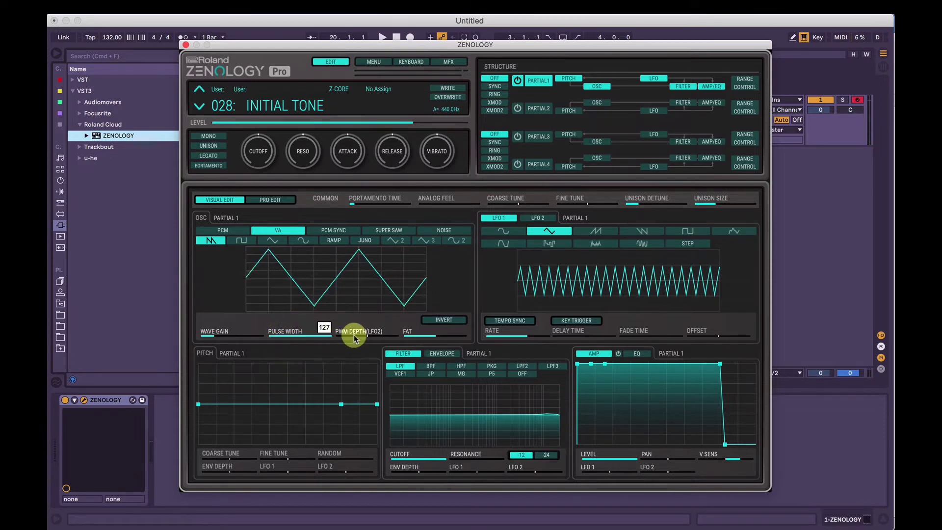
pyautogui.doubleClick(302, 333)
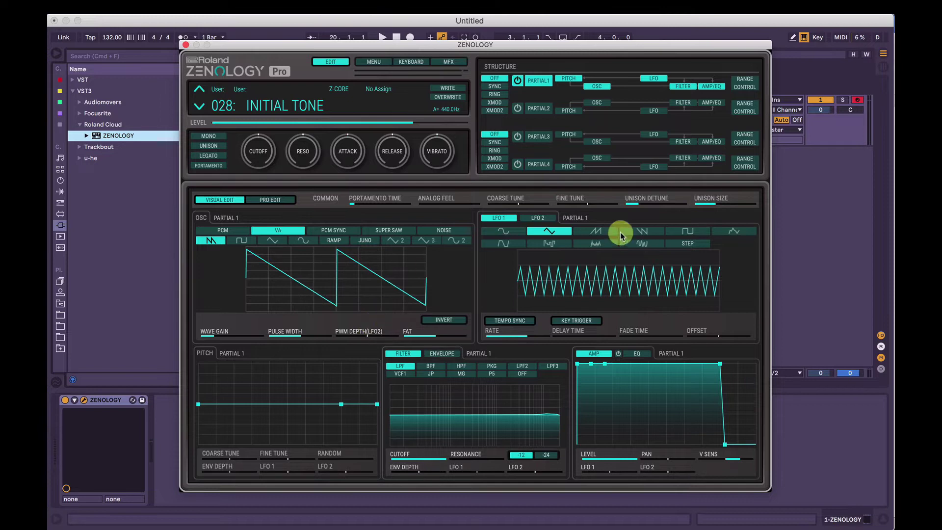
# - Show LFO 2, try raising the VA saw's PWM Depth, lower the LFO 2 rate, and return PWM Depth to its centre
pyautogui.click(537, 217)
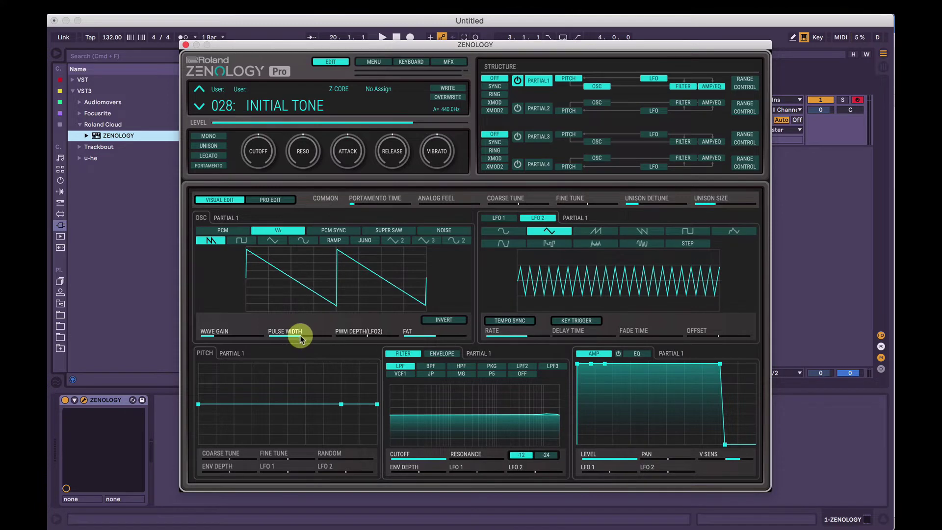
pyautogui.moveTo(301, 339)
pyautogui.mouseDown()
pyautogui.moveTo(316, 338)
pyautogui.moveTo(302, 338)
pyautogui.mouseUp()
pyautogui.moveTo(368, 338); pyautogui.dragTo(397, 337)
pyautogui.moveTo(526, 337)
pyautogui.mouseDown()
pyautogui.moveTo(543, 337)
pyautogui.moveTo(520, 338)
pyautogui.mouseUp()
pyautogui.moveTo(382, 337); pyautogui.dragTo(367, 336)
# - Assign a MIDI CC to the VA oscillator's Fat parameter with Learn MIDI CC, and forget the MIDI CC #84 assignment
pyautogui.click(433, 334)
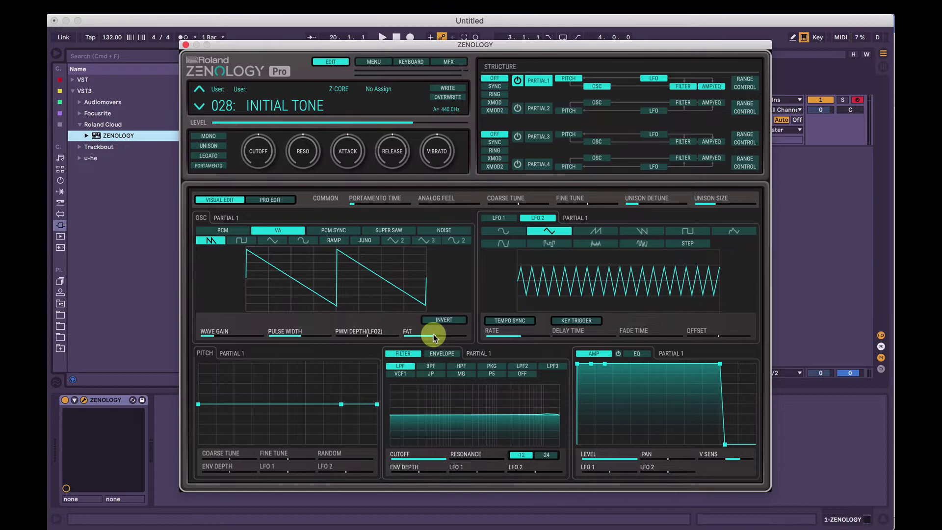
pyautogui.moveTo(433, 338)
pyautogui.mouseDown()
pyautogui.moveTo(463, 341)
pyautogui.moveTo(408, 333)
pyautogui.moveTo(460, 340)
pyautogui.moveTo(456, 349)
pyautogui.moveTo(435, 340)
pyautogui.mouseUp()
pyautogui.rightClick(433, 339)
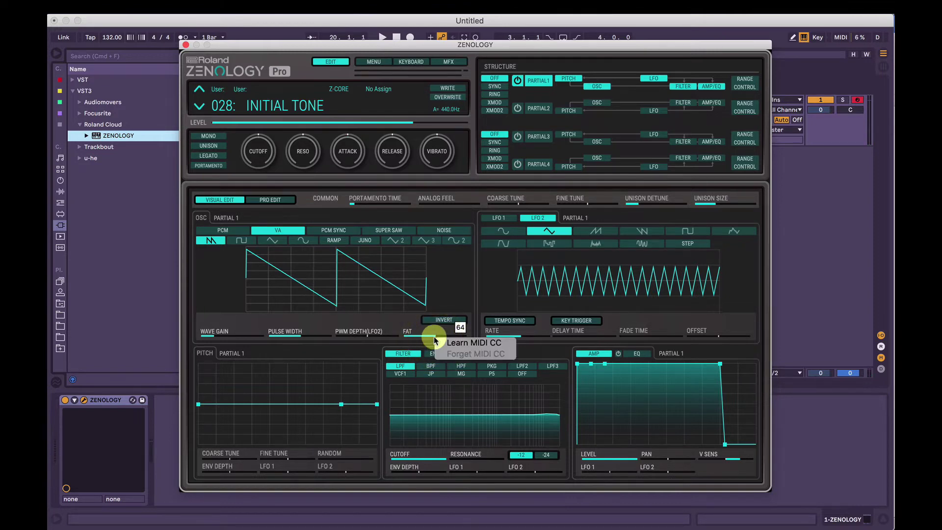
pyautogui.click(453, 343)
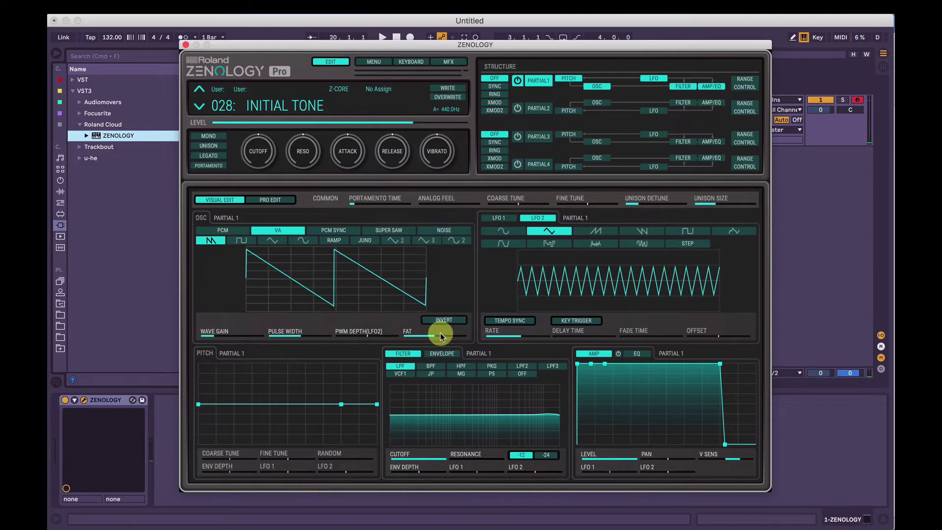
pyautogui.rightClick(440, 335)
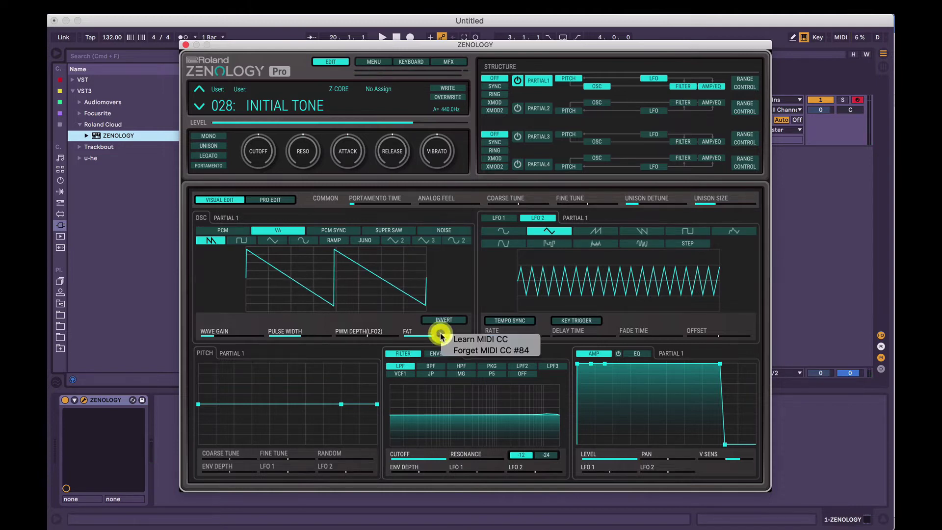
pyautogui.click(465, 352)
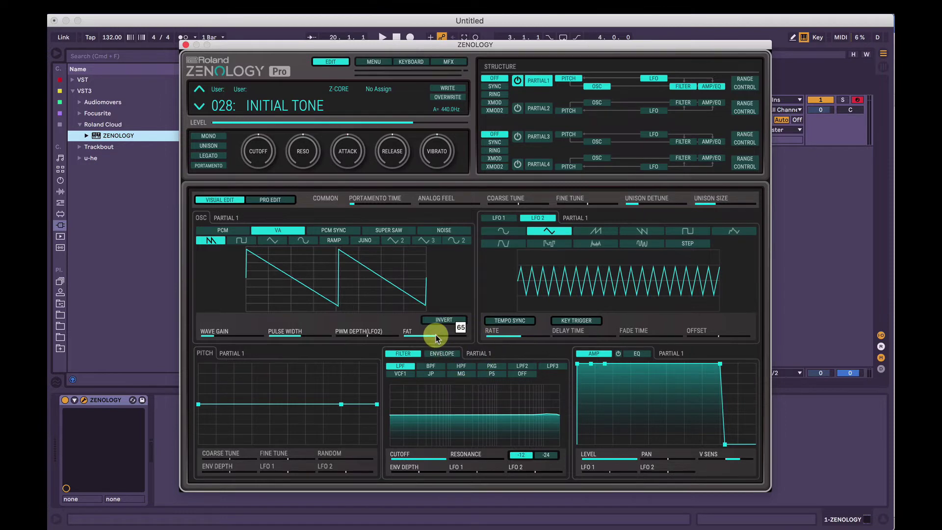
# - Switch Partial 1 to PCM Sync, turn off sync and Partial 2, and audition Bell Wave, X-Mod Wave 2 and Organ Wave
pyautogui.click(344, 230)
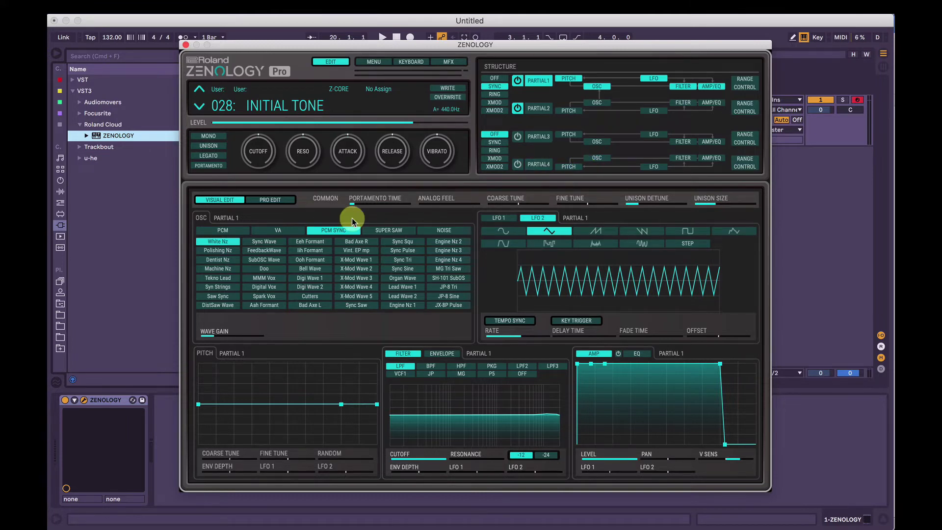
pyautogui.click(310, 268)
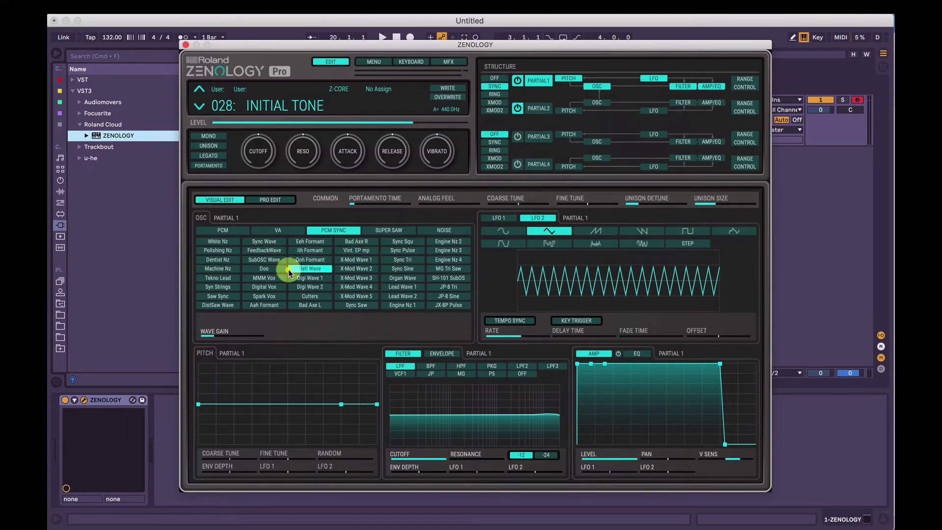
pyautogui.click(495, 78)
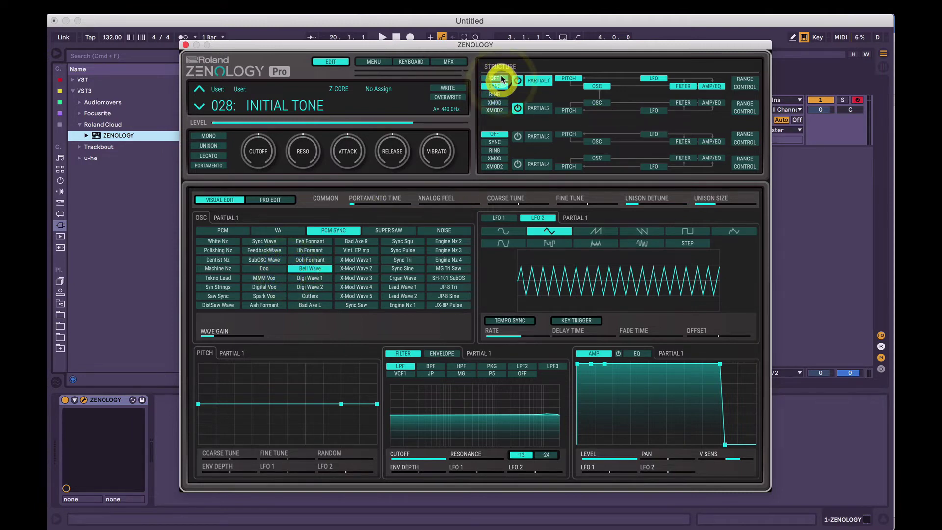
pyautogui.click(517, 108)
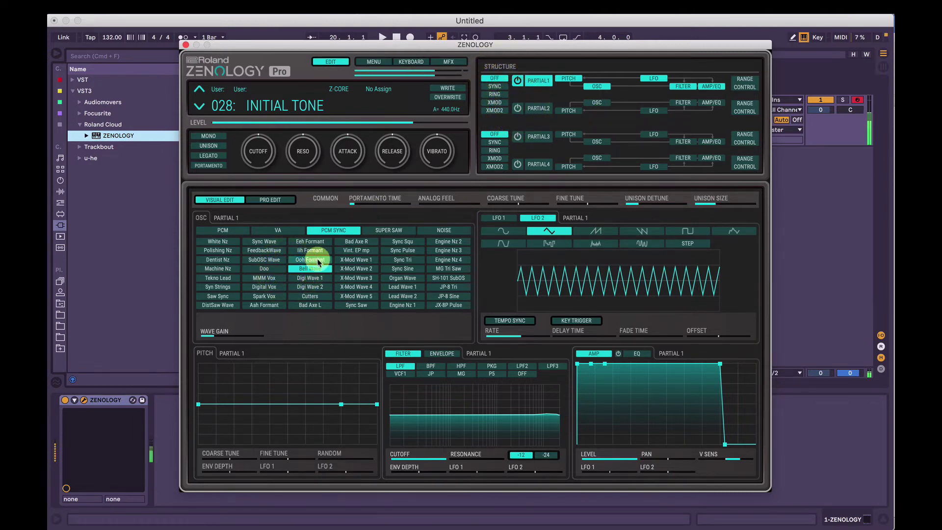
pyautogui.click(354, 268)
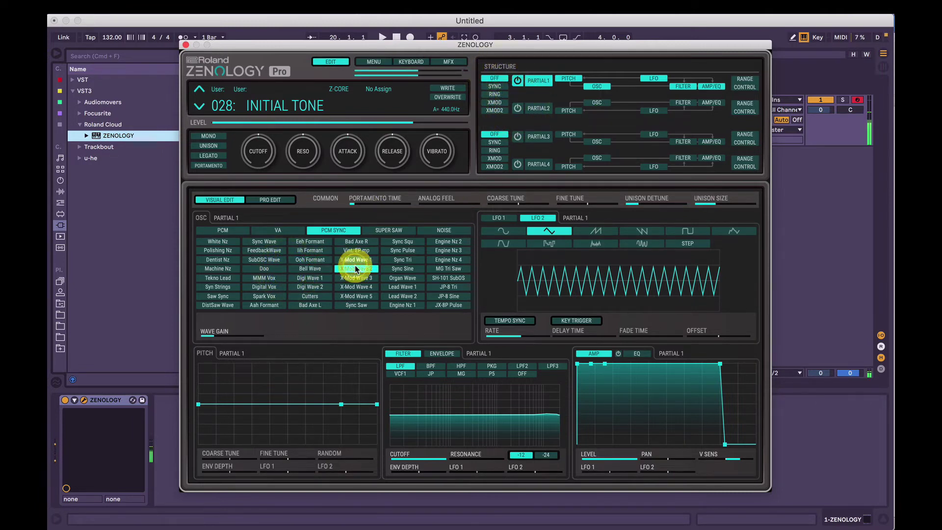
pyautogui.click(393, 278)
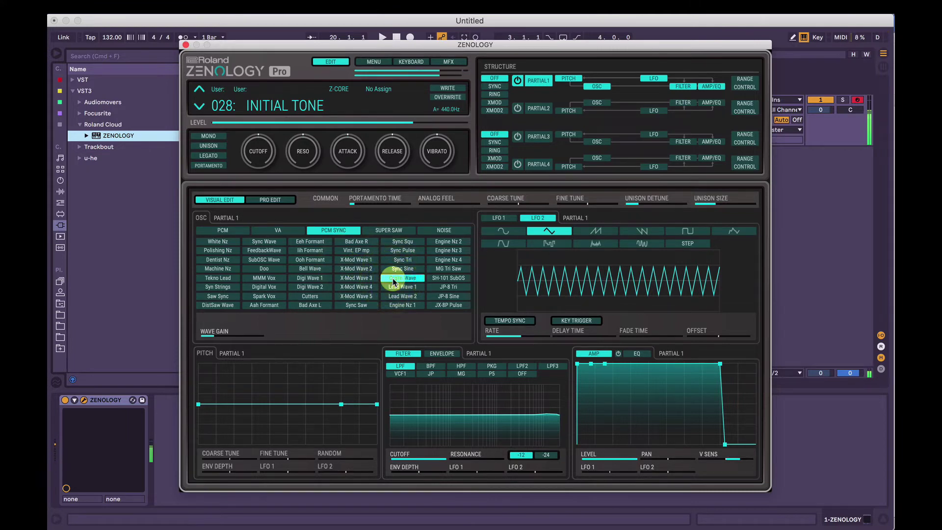
# - Sync Partials 1 and 2, turn on Partial 2, and set its oscillator to the PCM Sync wave SH-101 SubOS
pyautogui.click(501, 87)
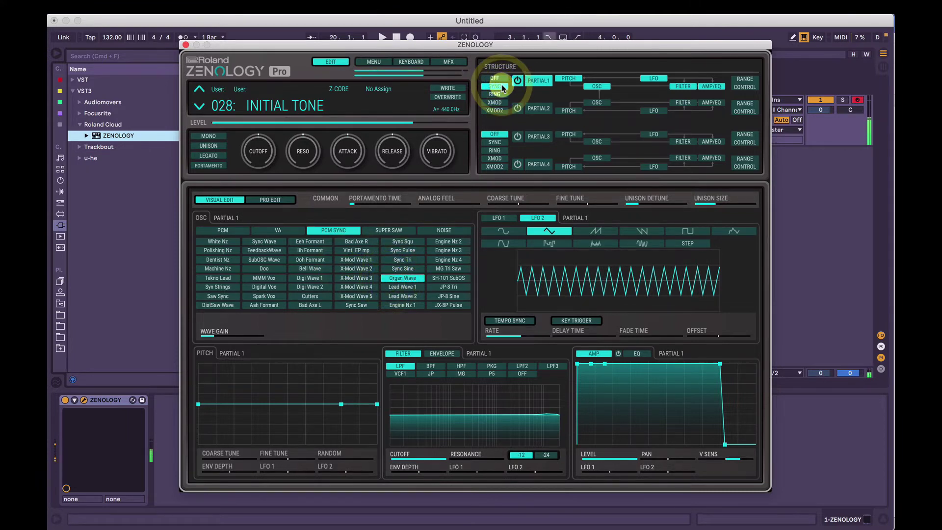
pyautogui.click(518, 109)
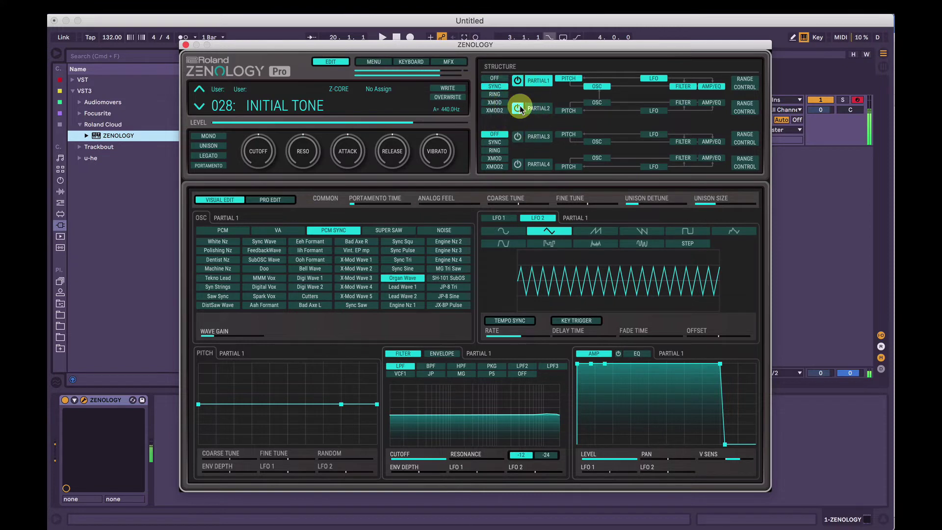
pyautogui.click(539, 108)
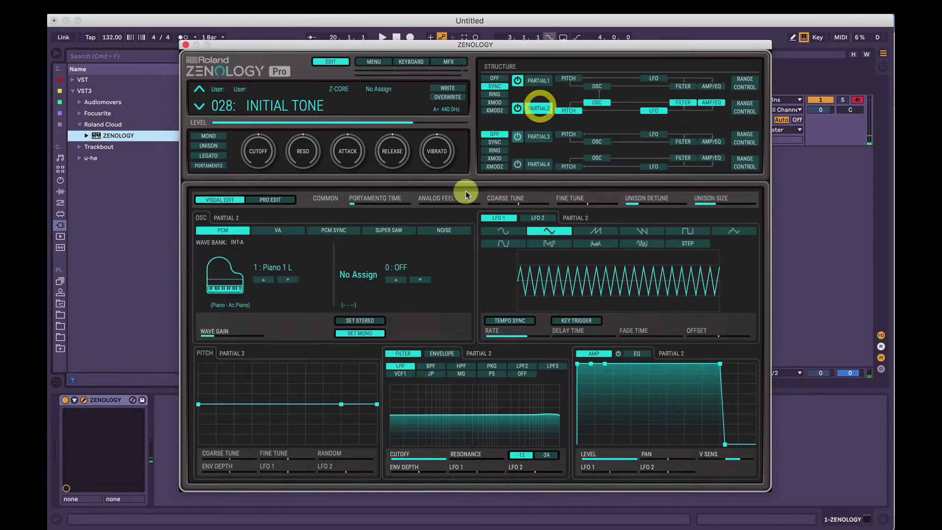
pyautogui.click(338, 230)
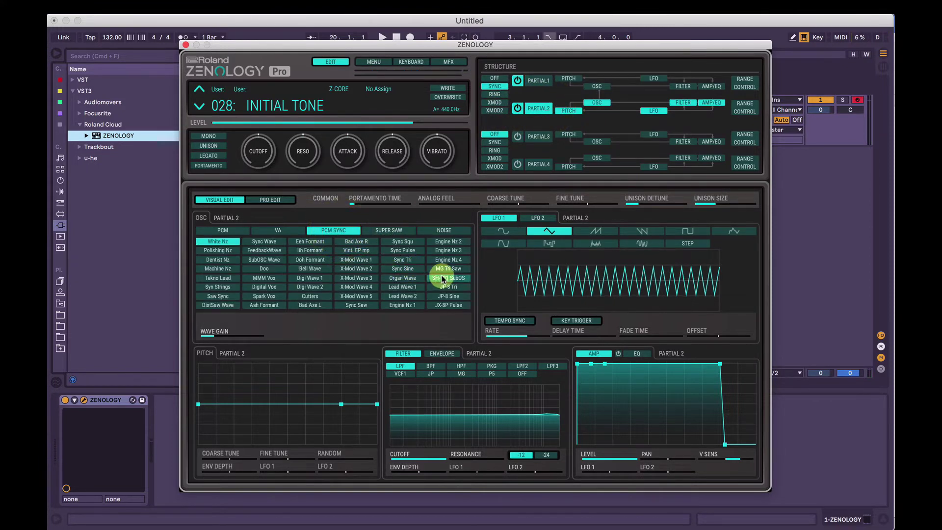
pyautogui.click(444, 278)
# - Toggle Partial 1 off and on to compare the sound, and raise Partial 2's coarse tune
pyautogui.click(519, 80)
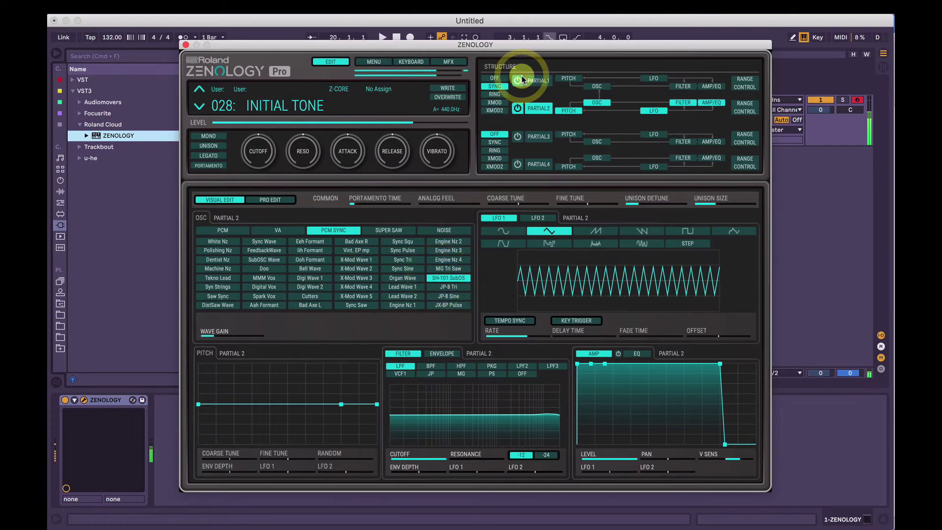
pyautogui.click(520, 78)
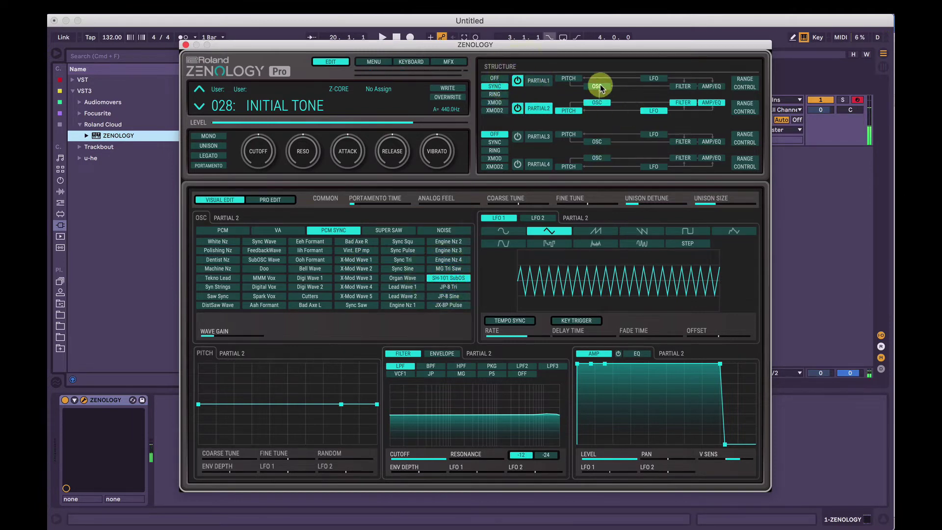
pyautogui.click(569, 116)
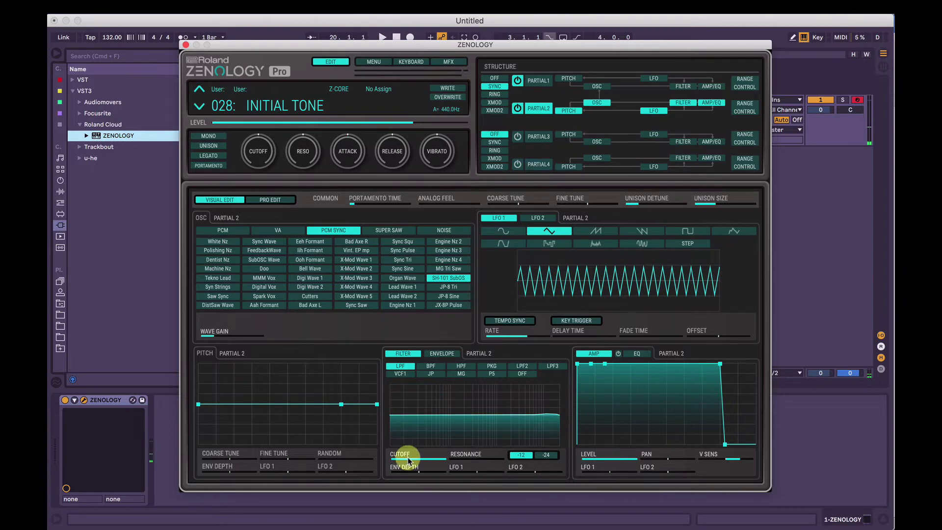
pyautogui.moveTo(216, 453); pyautogui.dragTo(246, 461)
# - Try Super Saw on Partial 2, then turn off sync and Partial 2 and set Partial 1's oscillator to Super Saw
pyautogui.click(503, 94)
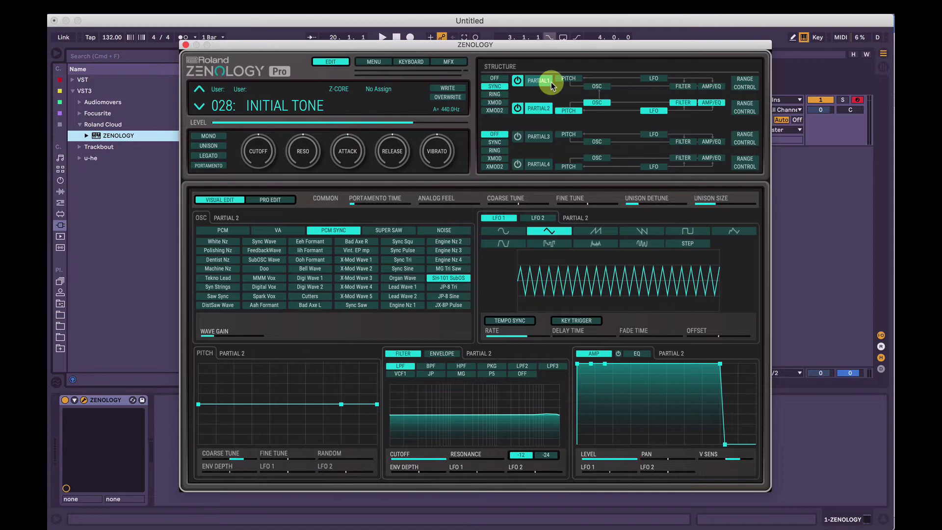
pyautogui.click(342, 232)
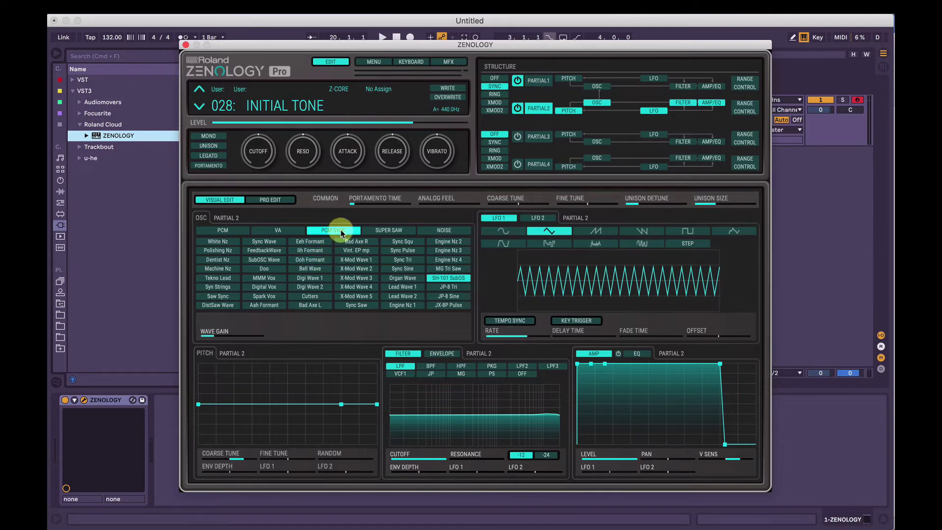
pyautogui.click(377, 228)
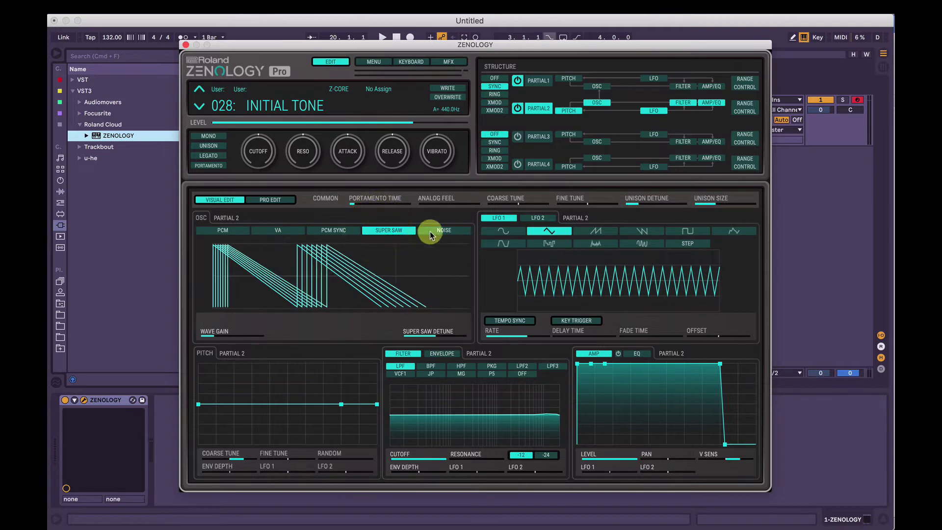
pyautogui.click(391, 232)
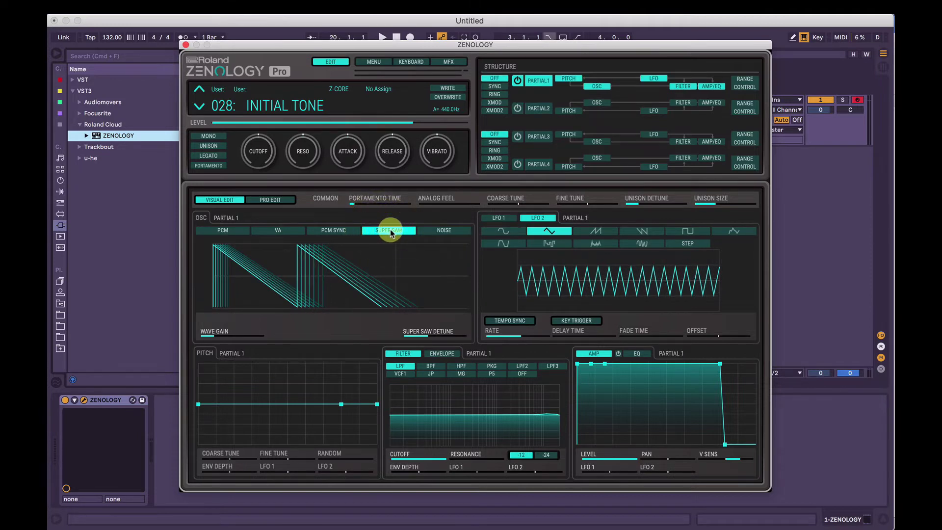
# - Sweep Partial 1's Super Saw Detune up and down to 23, and enable Mono for the tone
pyautogui.click(431, 336)
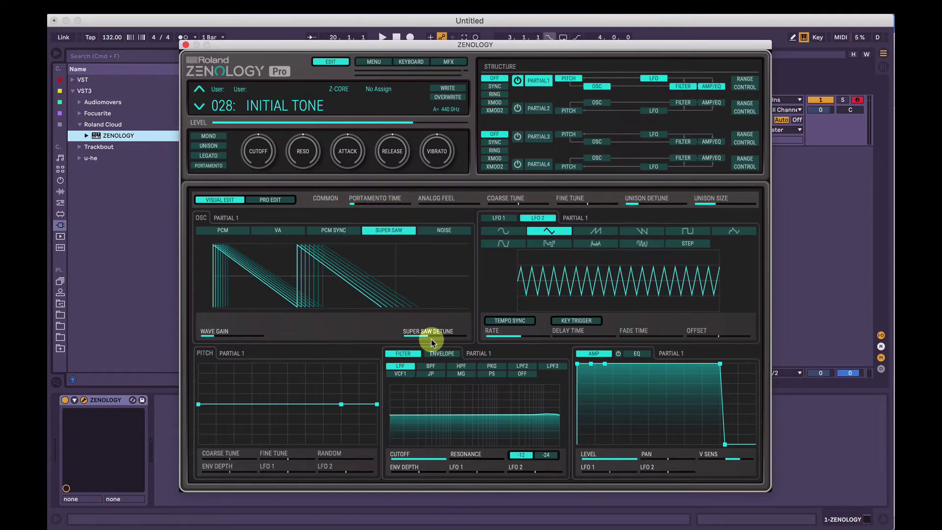
pyautogui.moveTo(429, 337); pyautogui.dragTo(460, 335)
pyautogui.moveTo(443, 334); pyautogui.dragTo(414, 331)
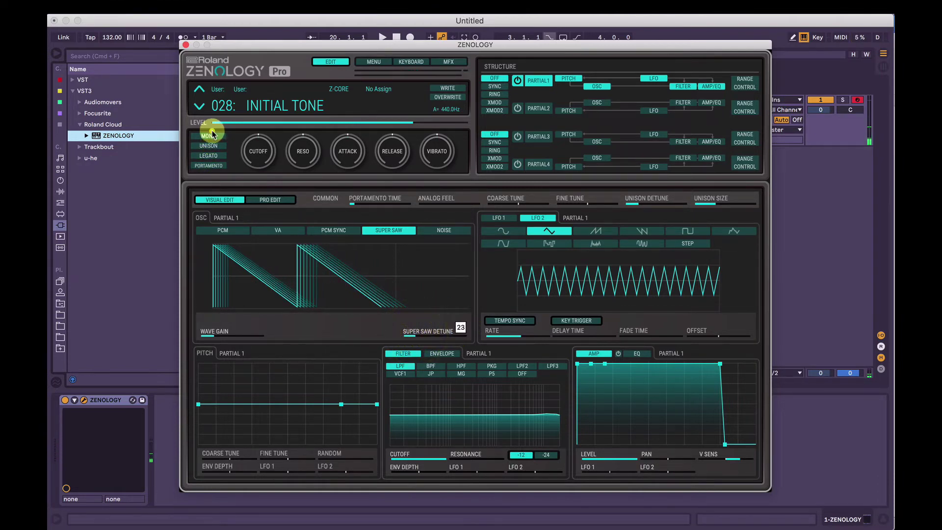
pyautogui.click(211, 135)
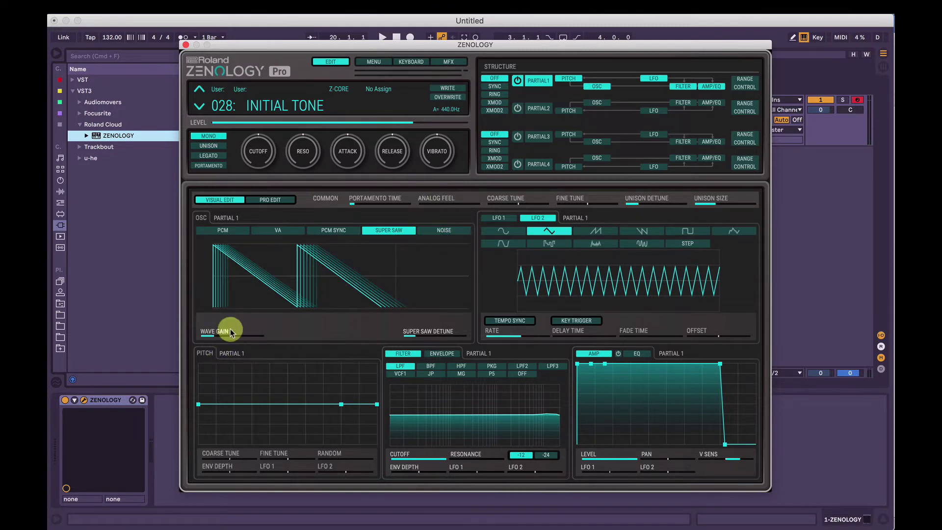
# - Switch Partial 1's oscillator to Noise and compare its LFO 1 and LFO 2 settings, ending on LFO 1
pyautogui.click(443, 230)
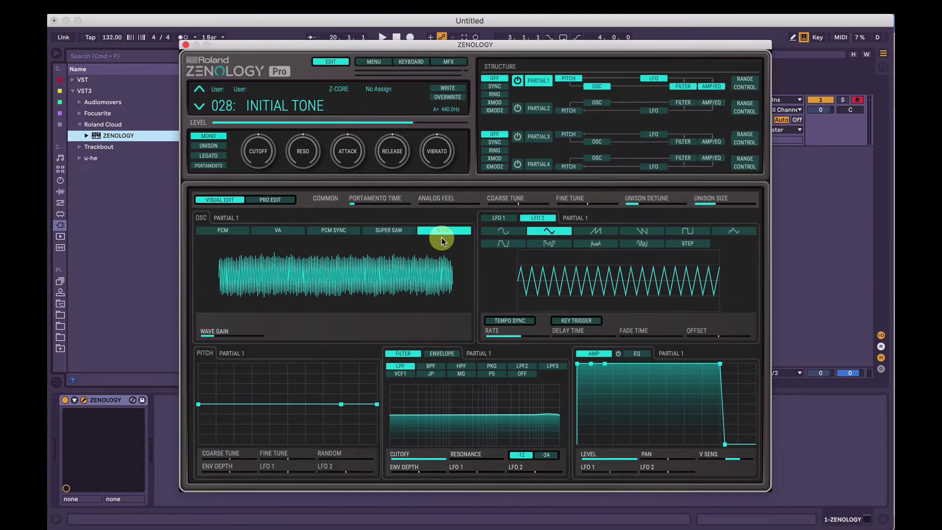
pyautogui.click(504, 217)
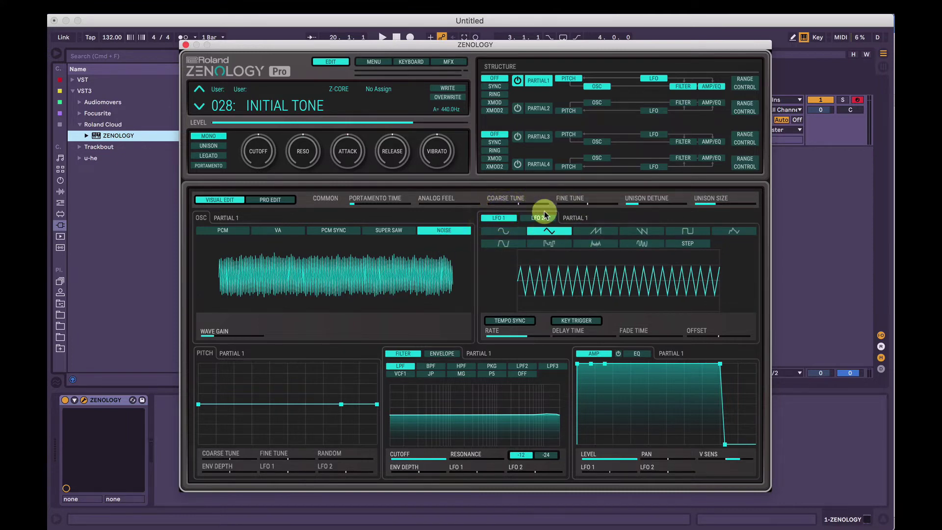
pyautogui.click(531, 216)
pyautogui.click(498, 215)
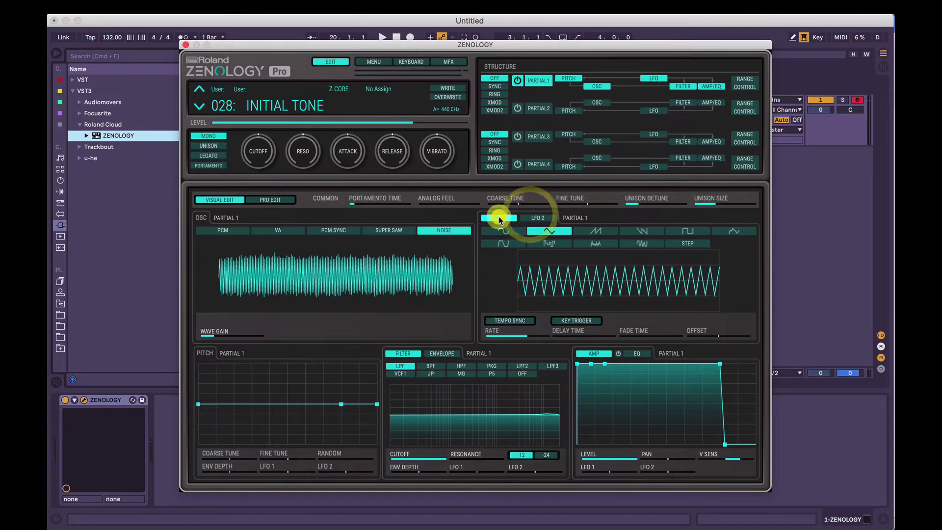
pyautogui.click(525, 217)
pyautogui.click(510, 217)
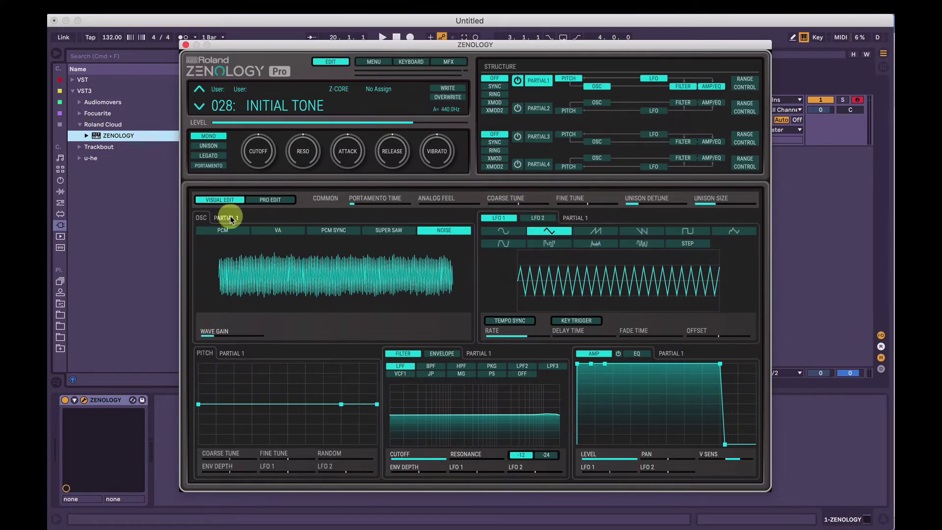
# - Set LFO 1 to sine with a pitch depth of 32, and switch Partial 1's oscillator to the VA saw
pyautogui.click(517, 229)
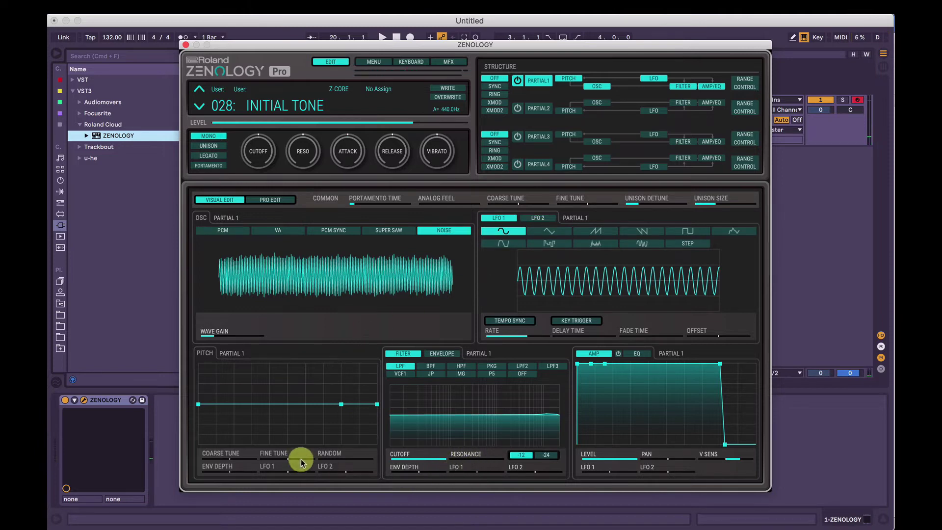
pyautogui.moveTo(292, 472); pyautogui.dragTo(296, 475)
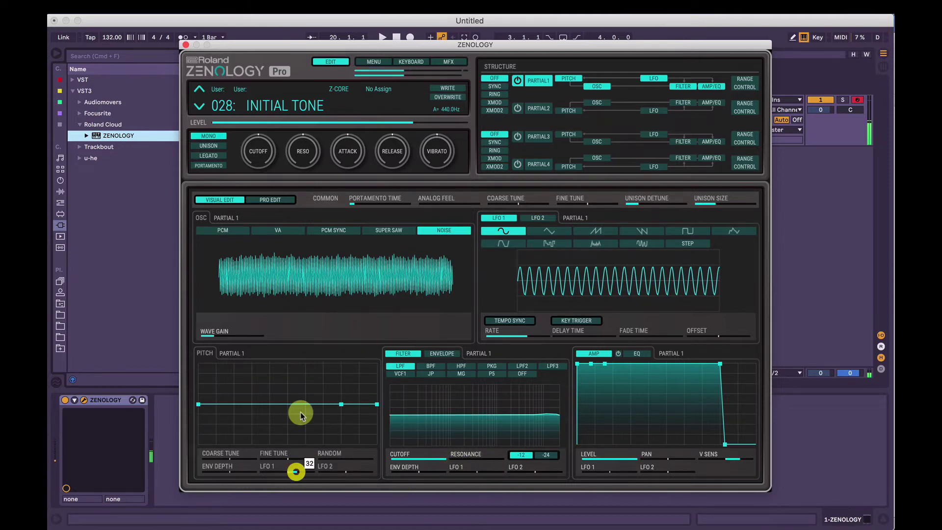
pyautogui.click(283, 230)
pyautogui.click(210, 240)
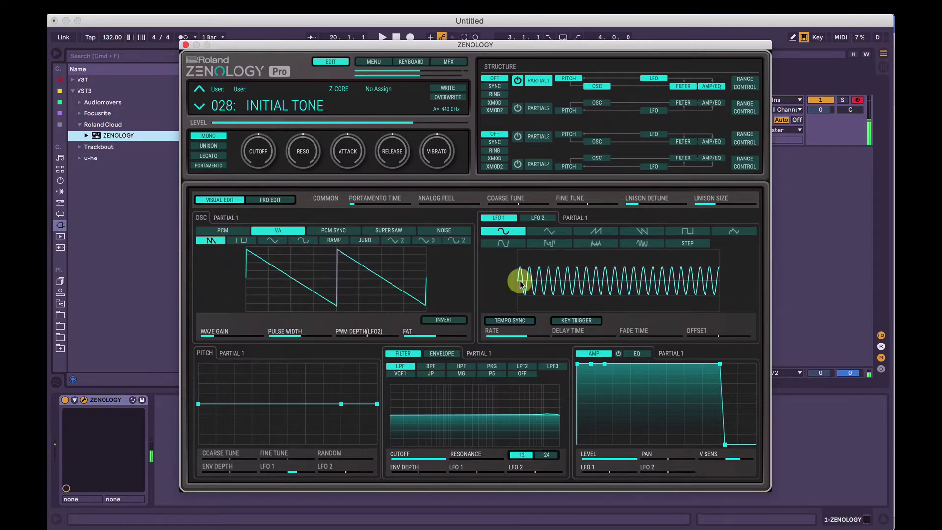
# - Try the triangle, rising saw, falling saw, square and random waveforms on LFO 1, raising the rate to 938 on random
pyautogui.click(548, 231)
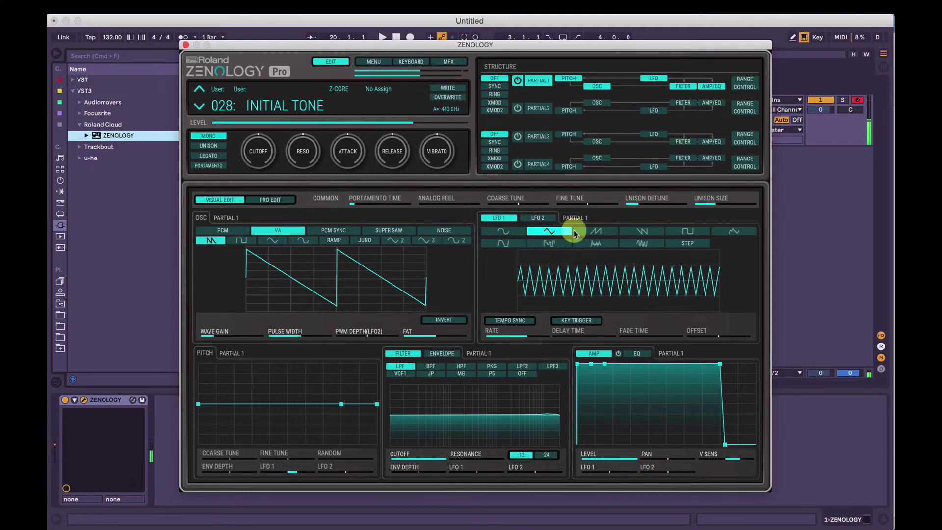
pyautogui.click(597, 229)
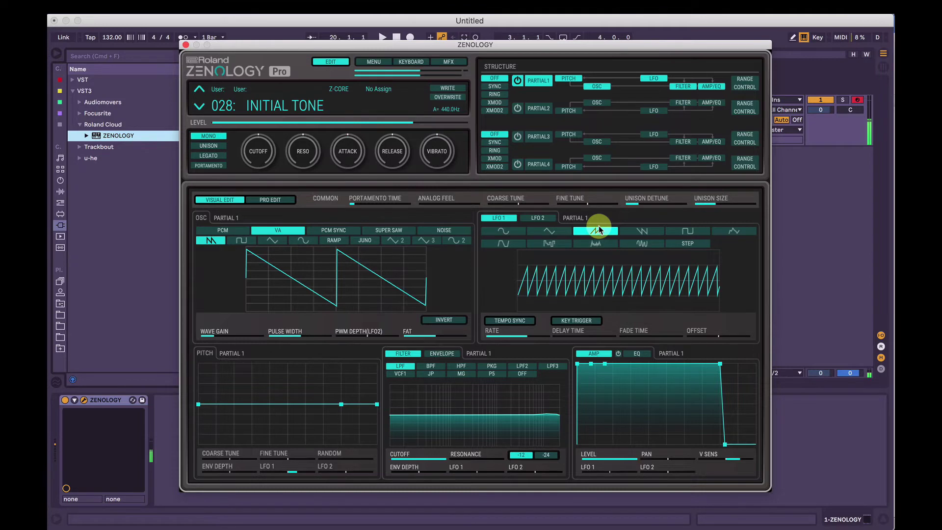
pyautogui.click(632, 231)
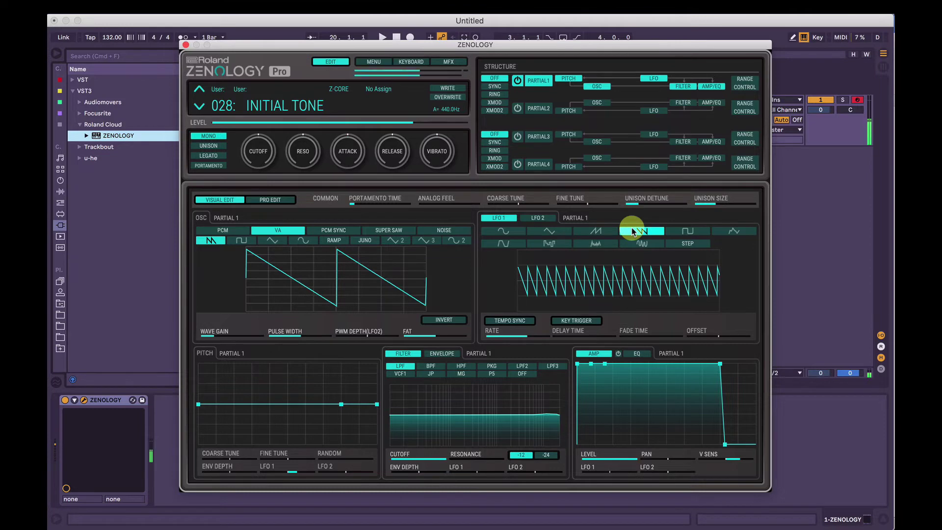
pyautogui.click(680, 231)
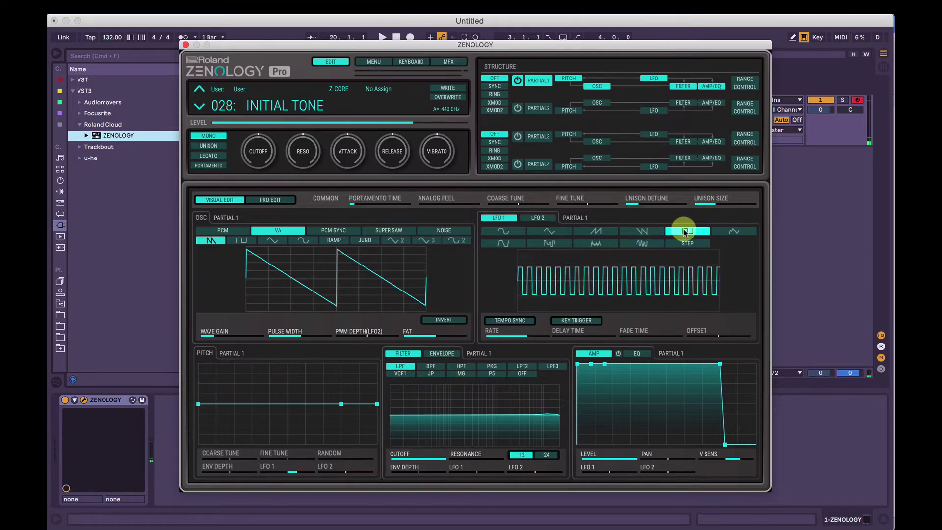
pyautogui.click(738, 232)
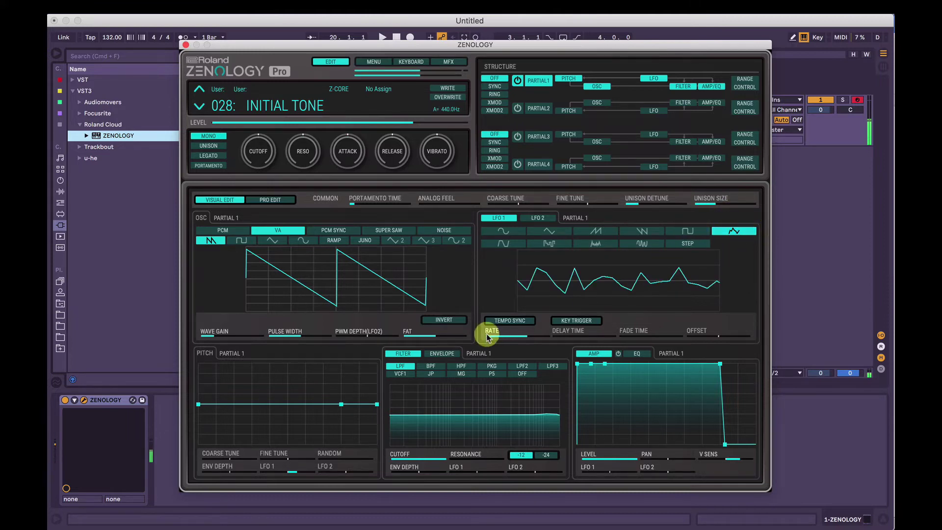
pyautogui.moveTo(527, 335); pyautogui.dragTo(541, 339)
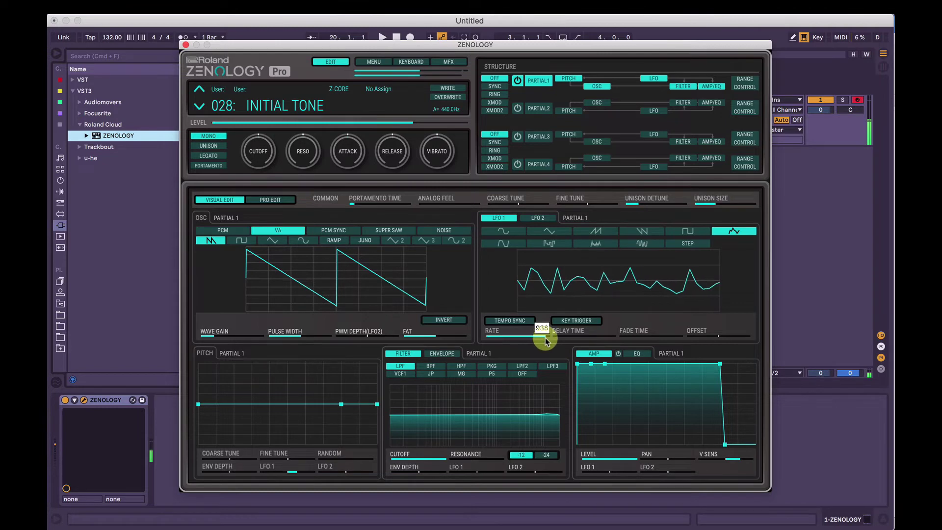
# - Try the trapezoid waveform on LFO 1 and sweep its rate down and back up to 521
pyautogui.click(515, 245)
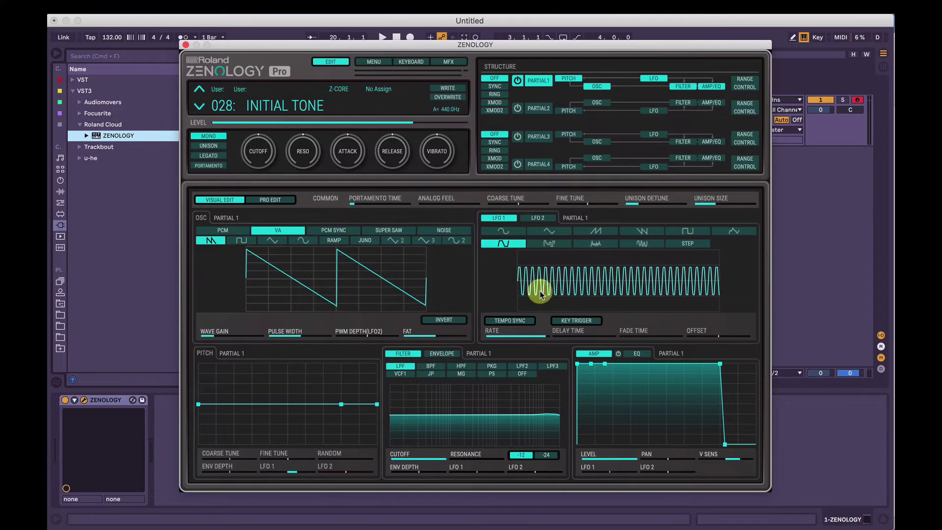
pyautogui.moveTo(543, 336); pyautogui.dragTo(502, 335)
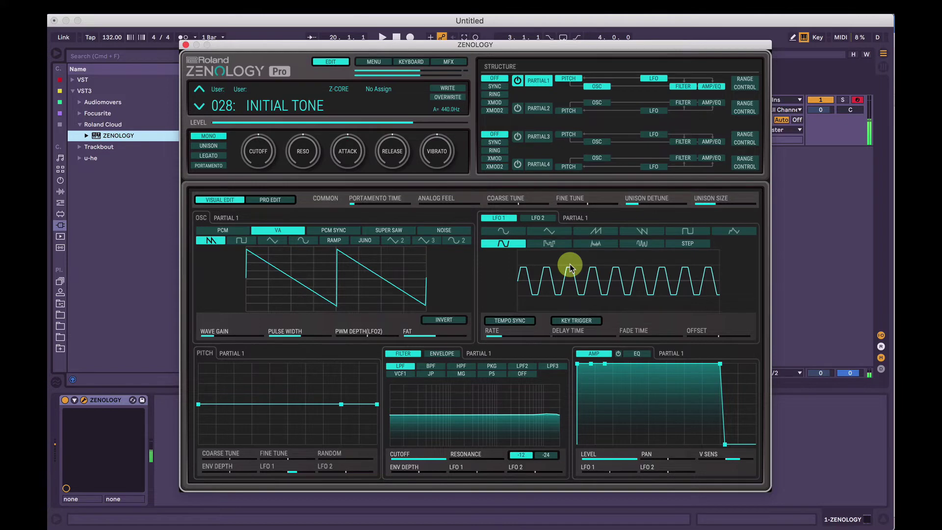
pyautogui.moveTo(500, 336); pyautogui.dragTo(523, 338)
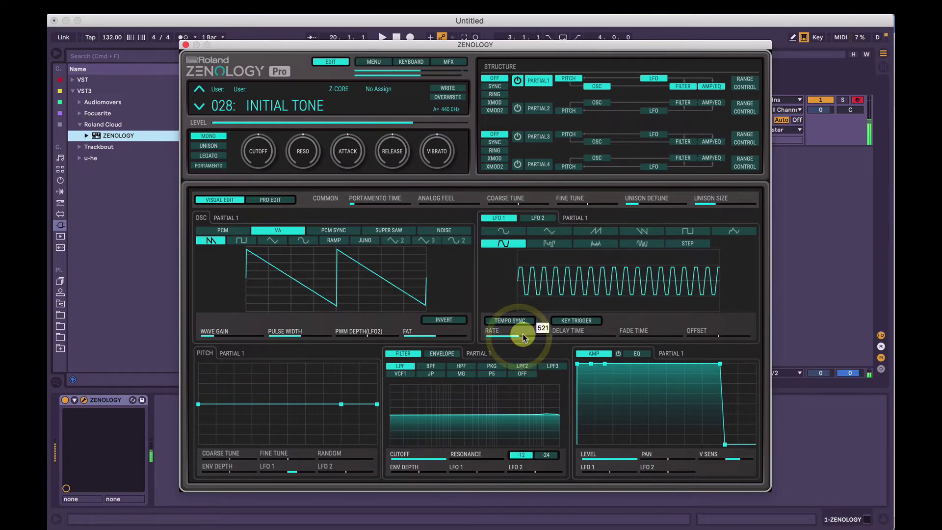
# - Try LFO 1's stepped random waveform at rate 814, the dense noise waveform, and the varying-amplitude sine at rate 639
pyautogui.click(561, 243)
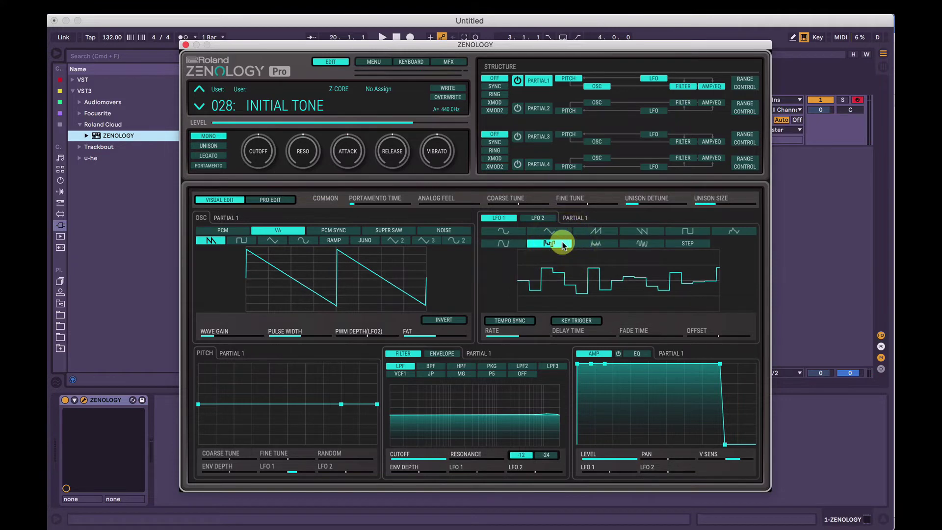
pyautogui.moveTo(525, 341); pyautogui.dragTo(537, 339)
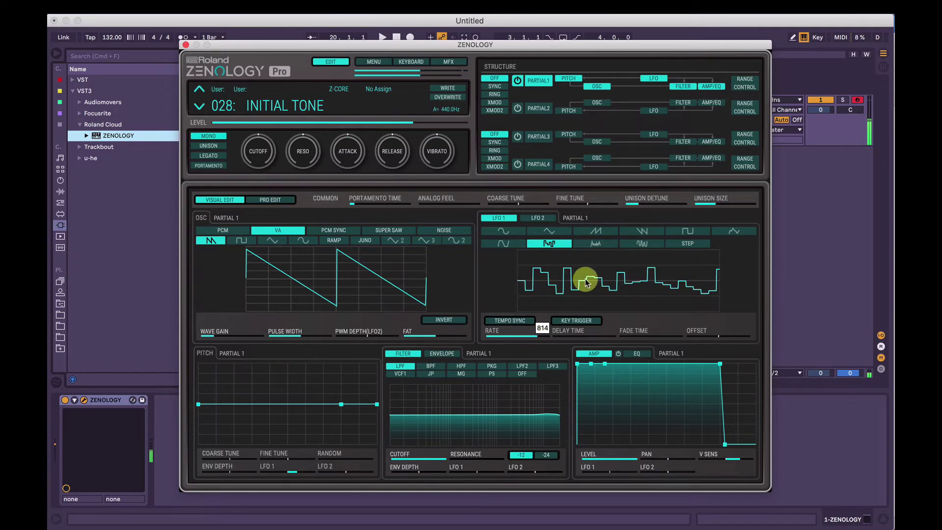
pyautogui.click(596, 243)
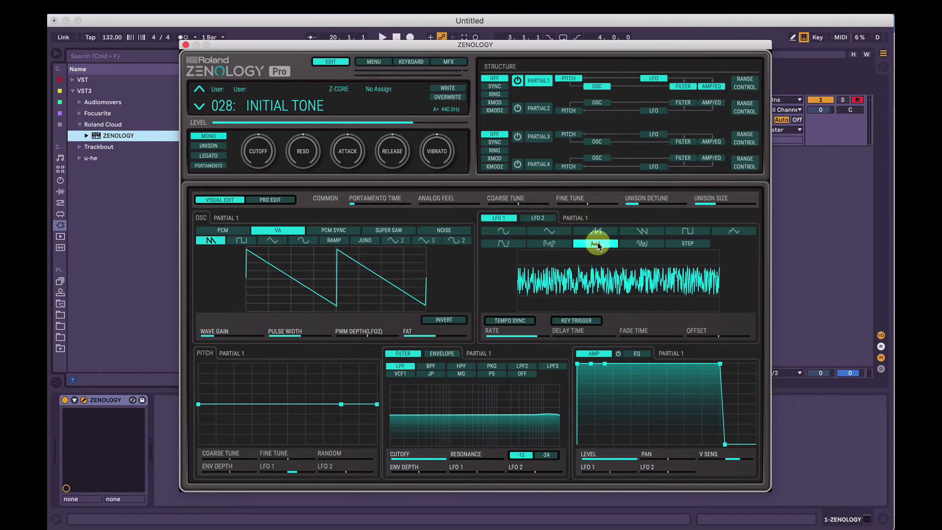
pyautogui.click(631, 244)
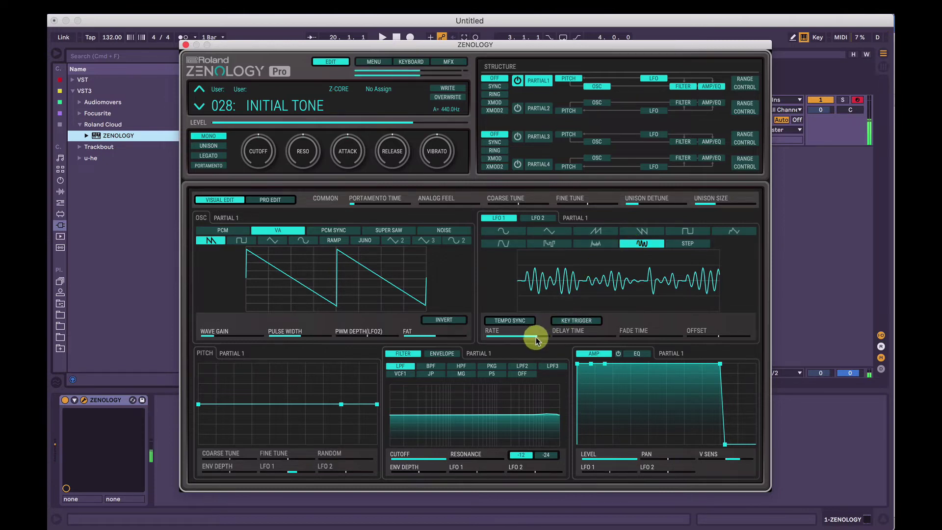
pyautogui.moveTo(534, 335); pyautogui.dragTo(525, 338)
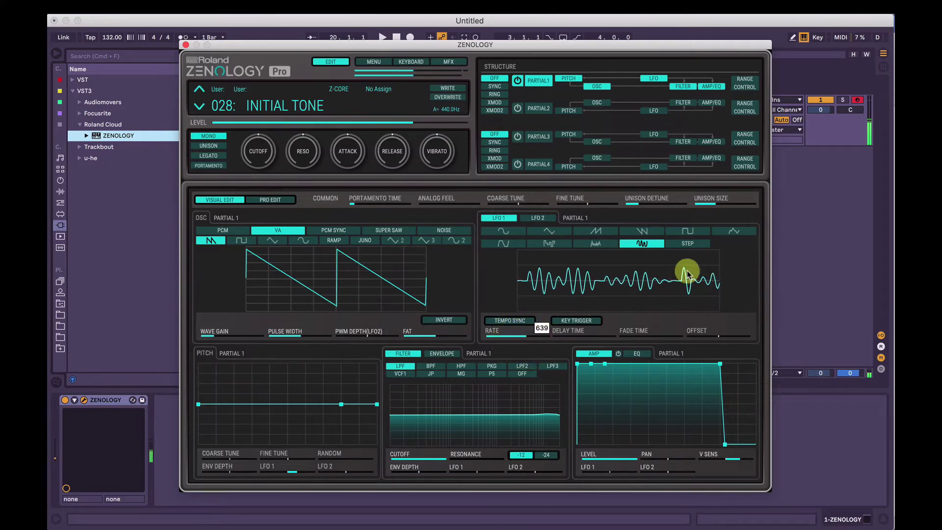
# - Set LFO 1 to the STEP waveform and draw a varied pattern of high and low levels across its 16 steps
pyautogui.click(687, 244)
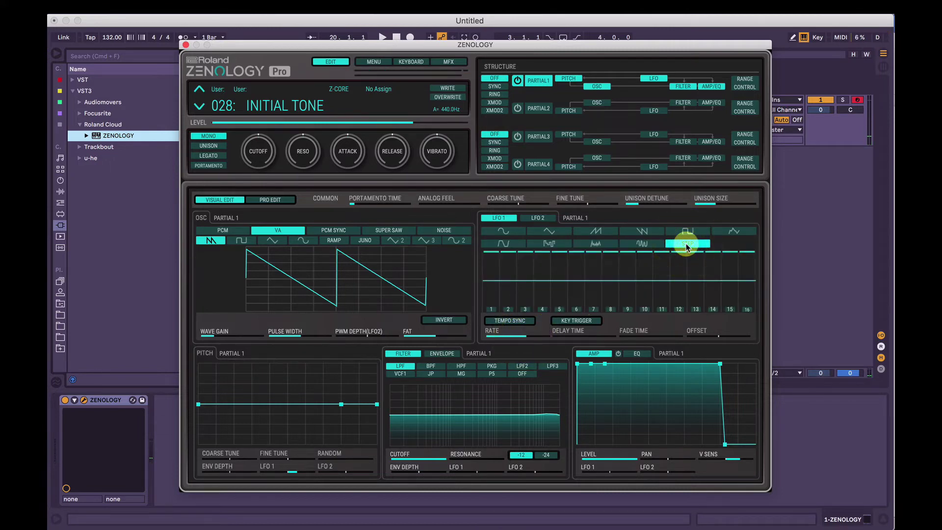
pyautogui.moveTo(494, 275)
pyautogui.mouseDown()
pyautogui.moveTo(492, 254)
pyautogui.moveTo(490, 267)
pyautogui.moveTo(551, 284)
pyautogui.moveTo(641, 259)
pyautogui.moveTo(678, 290)
pyautogui.moveTo(764, 290)
pyautogui.mouseUp()
pyautogui.moveTo(534, 273); pyautogui.dragTo(527, 268)
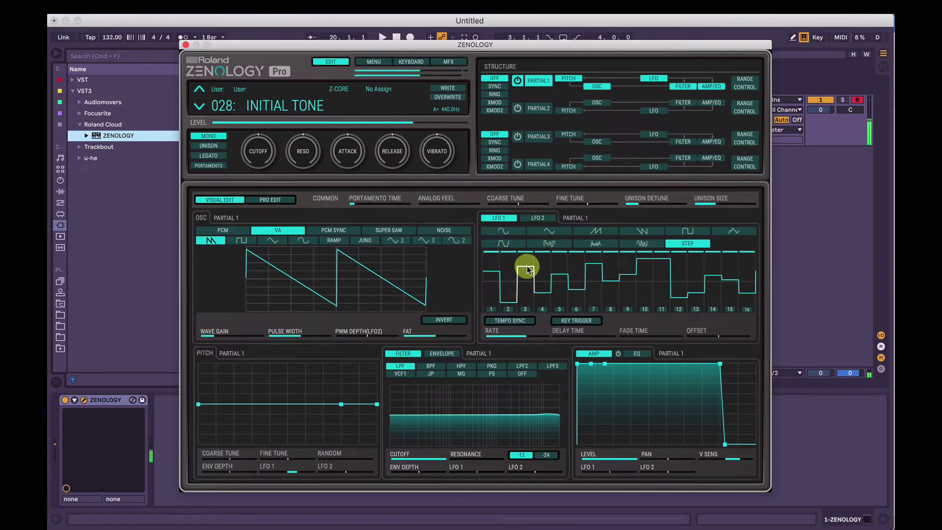
pyautogui.moveTo(527, 268); pyautogui.dragTo(501, 307)
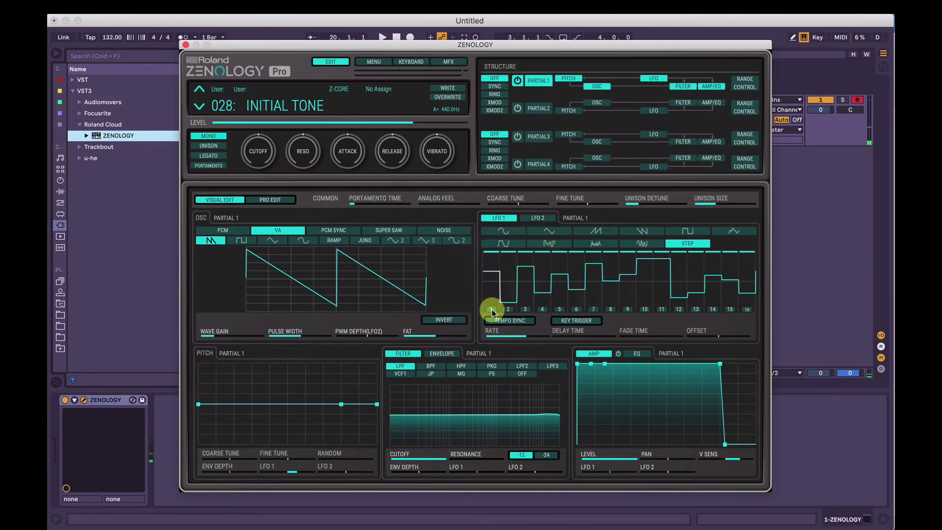
# - Assign curve shapes to LFO 1 steps 1, 3, 5, 8, 11 and 14, using a double rising ramp on 11 and a single one on 14
pyautogui.click(491, 309)
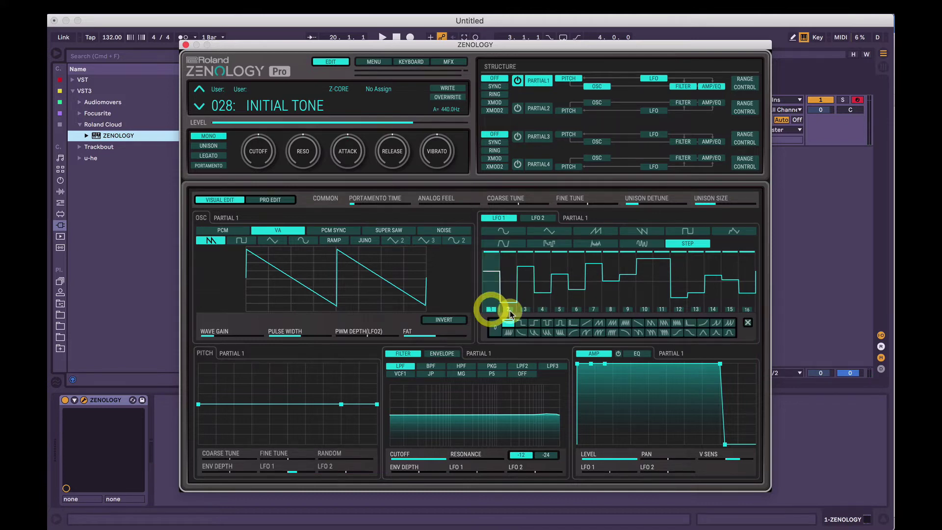
pyautogui.click(544, 332)
pyautogui.click(523, 309)
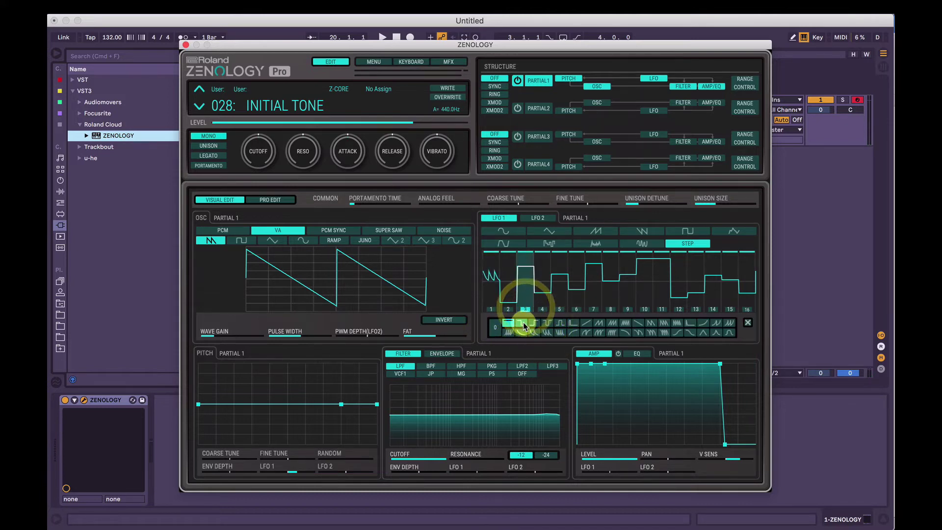
pyautogui.click(522, 323)
pyautogui.click(559, 309)
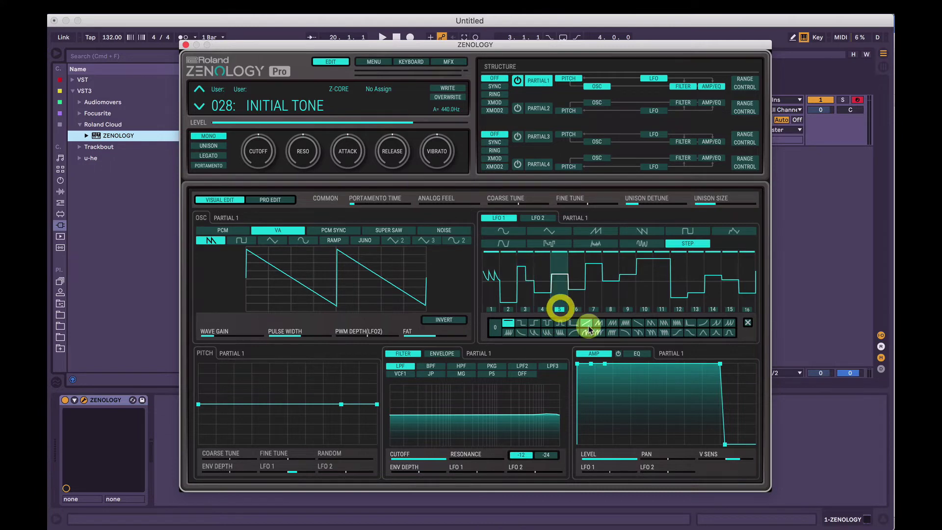
pyautogui.click(586, 334)
pyautogui.click(610, 309)
pyautogui.click(660, 309)
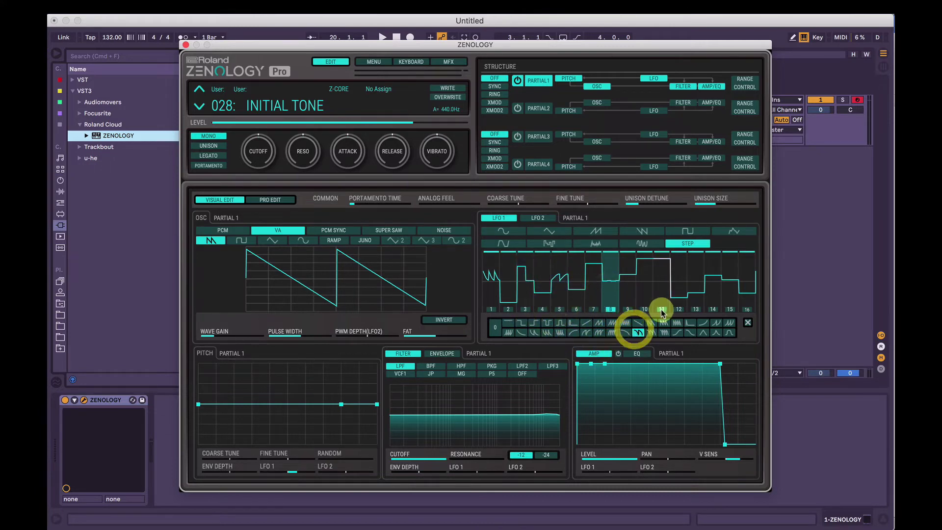
pyautogui.click(627, 322)
pyautogui.click(713, 309)
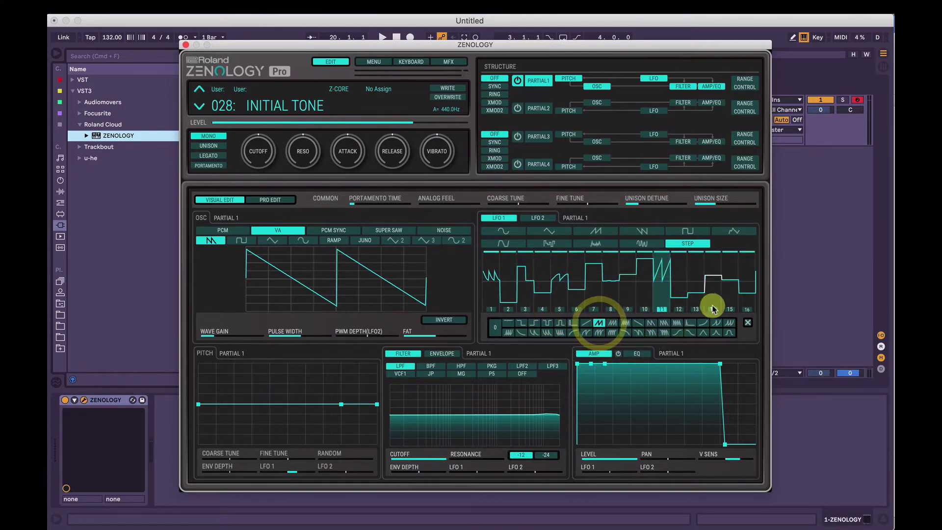
pyautogui.click(582, 324)
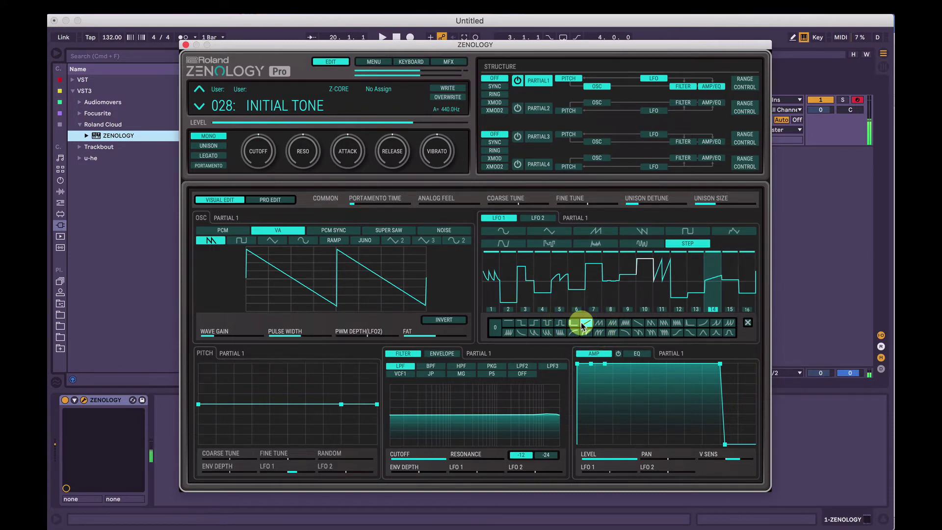
# - Move LFO 1's modulation from pitch, with depth 0, to the low-pass filter, with cutoff 751 and resonance 32
pyautogui.click(289, 472)
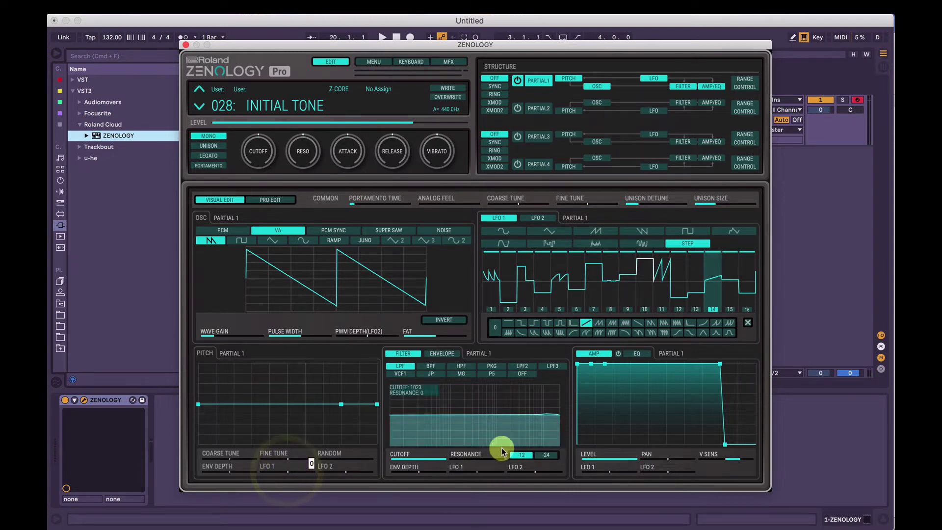
pyautogui.click(489, 471)
pyautogui.moveTo(516, 429); pyautogui.dragTo(493, 421)
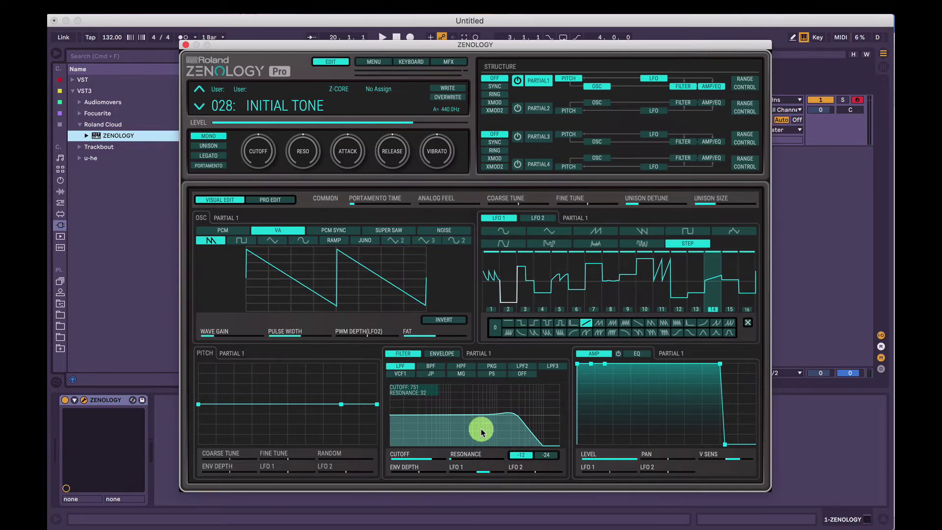
pyautogui.click(603, 419)
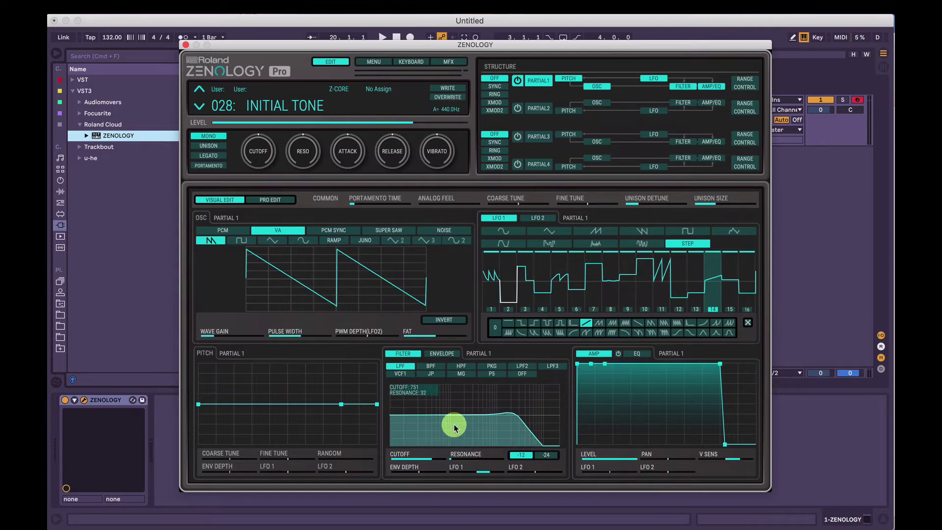
pyautogui.click(260, 411)
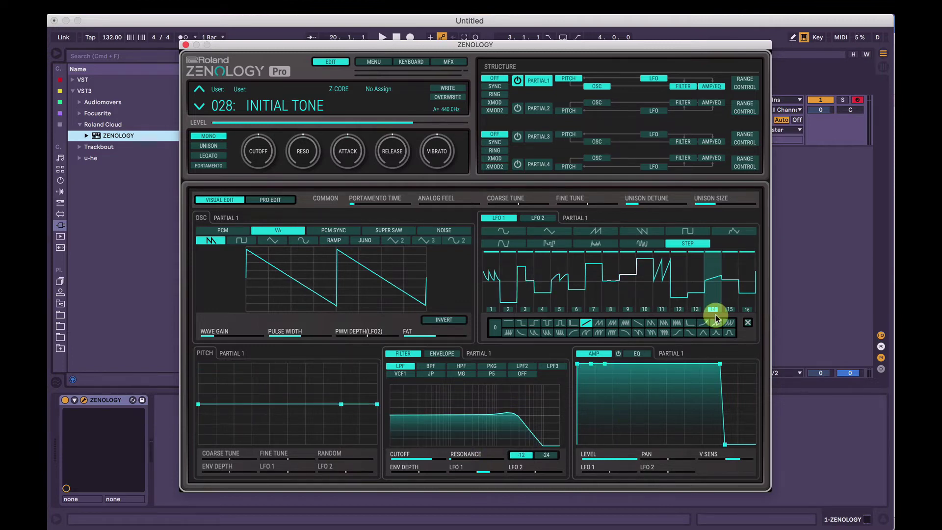
# - Close the step curve choices, try Tempo Sync on LFO 1 and view its note-value rates, keeping 1/4, and turn sync off
pyautogui.click(745, 321)
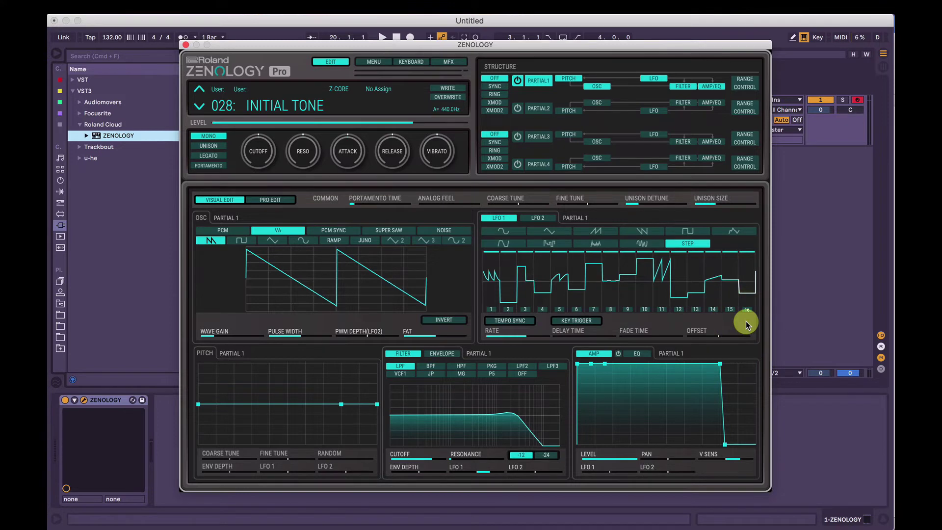
pyautogui.click(510, 320)
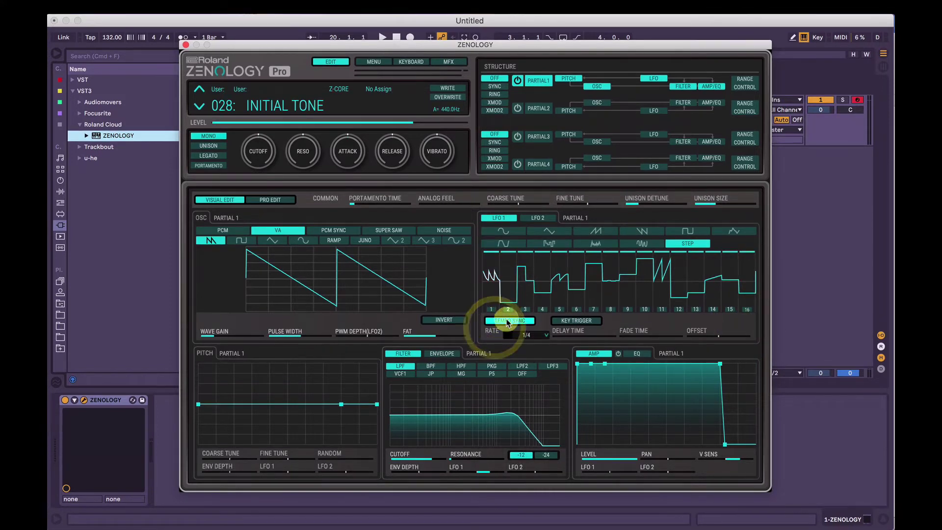
pyautogui.click(532, 332)
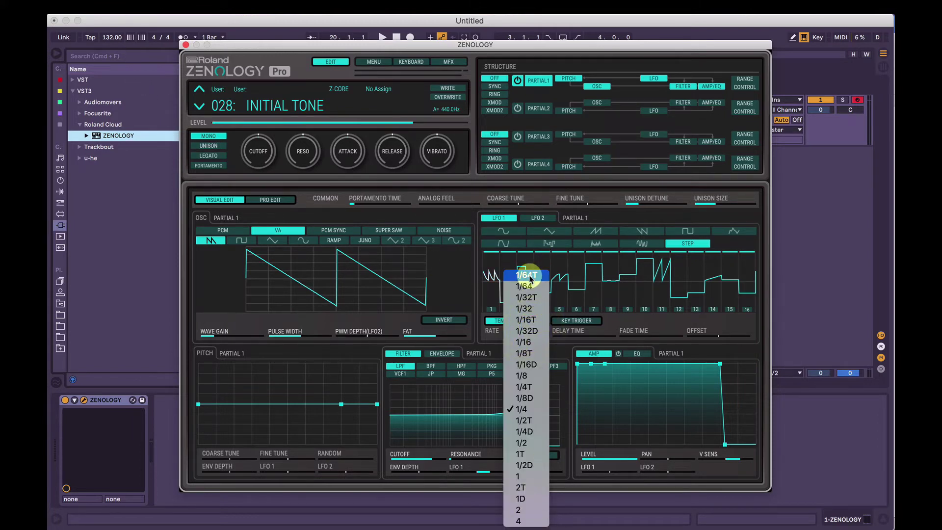
pyautogui.click(491, 330)
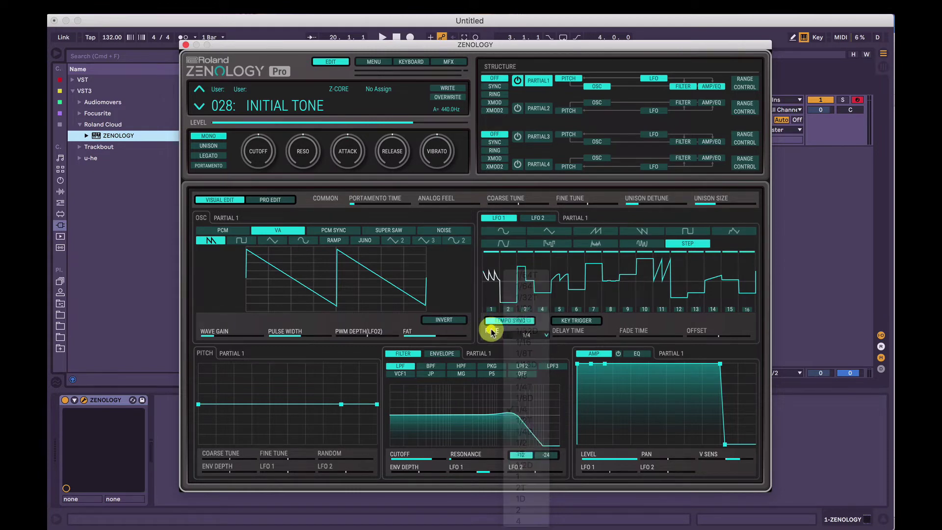
pyautogui.click(506, 320)
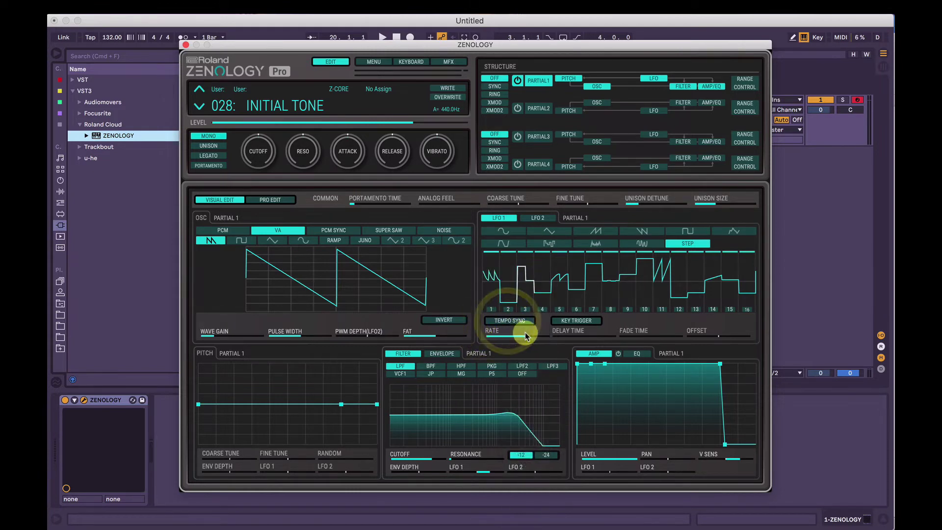
# - Set LFO 1 to the sine waveform and sweep its rate up and down directly on the waveform display
pyautogui.click(504, 231)
pyautogui.scroll(10, 584, 274)
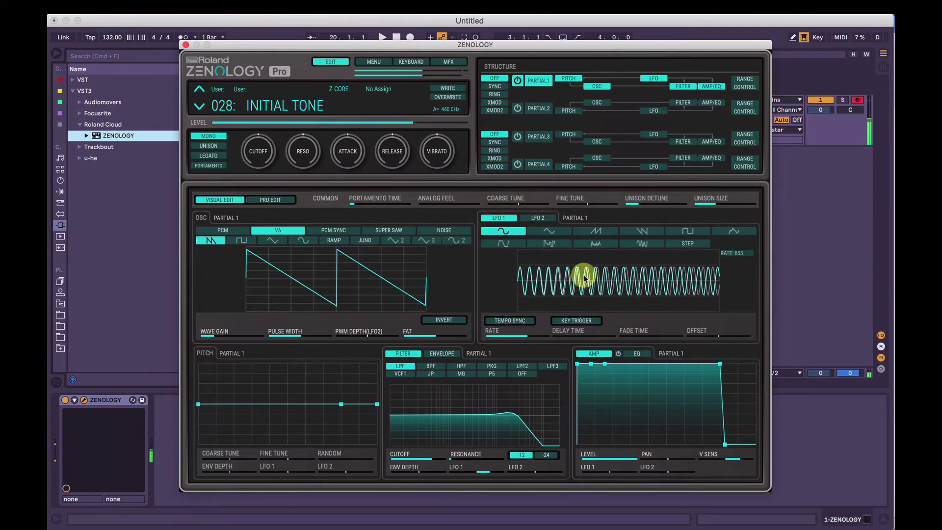
pyautogui.scroll(-10, 599, 277)
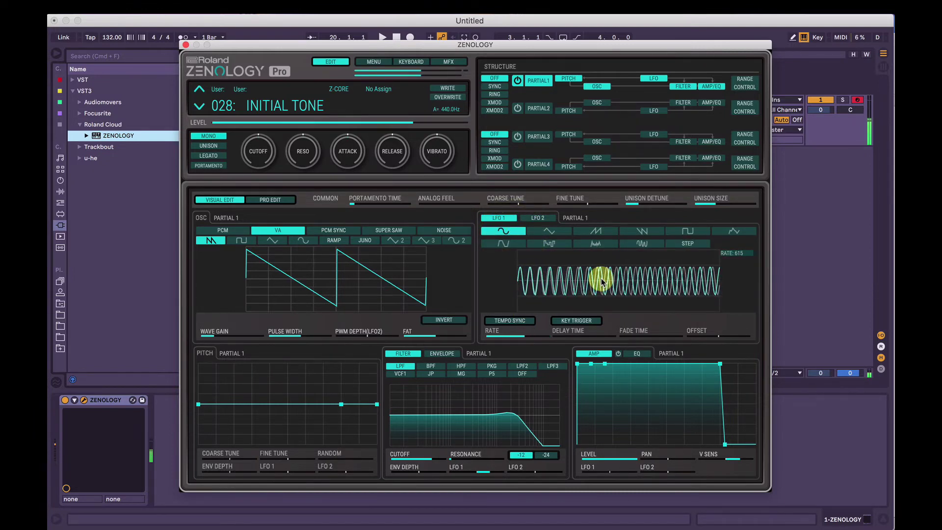
pyautogui.scroll(5, 559, 289)
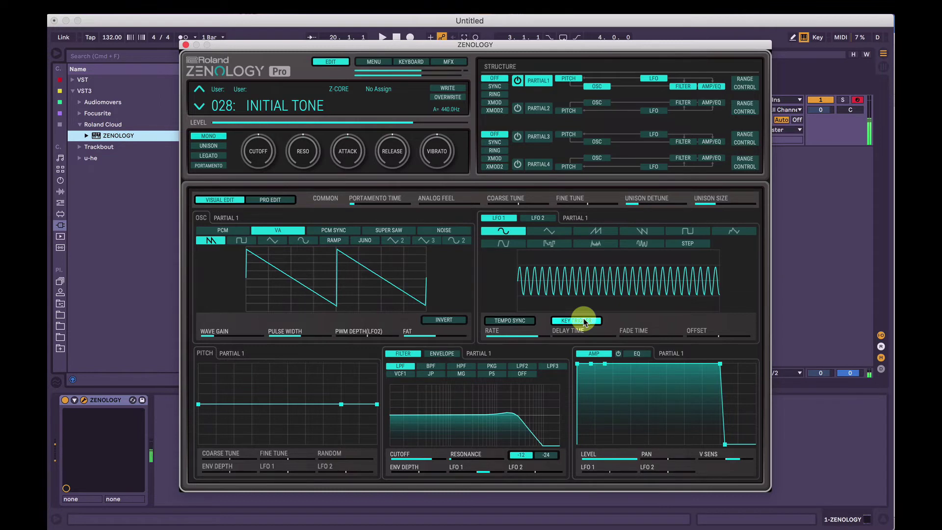
# - Lower LFO 1's rate slightly and toggle its Key Trigger to compare the behaviour, leaving it off
pyautogui.moveTo(513, 335)
pyautogui.mouseDown()
pyautogui.moveTo(542, 329)
pyautogui.moveTo(523, 339)
pyautogui.mouseUp()
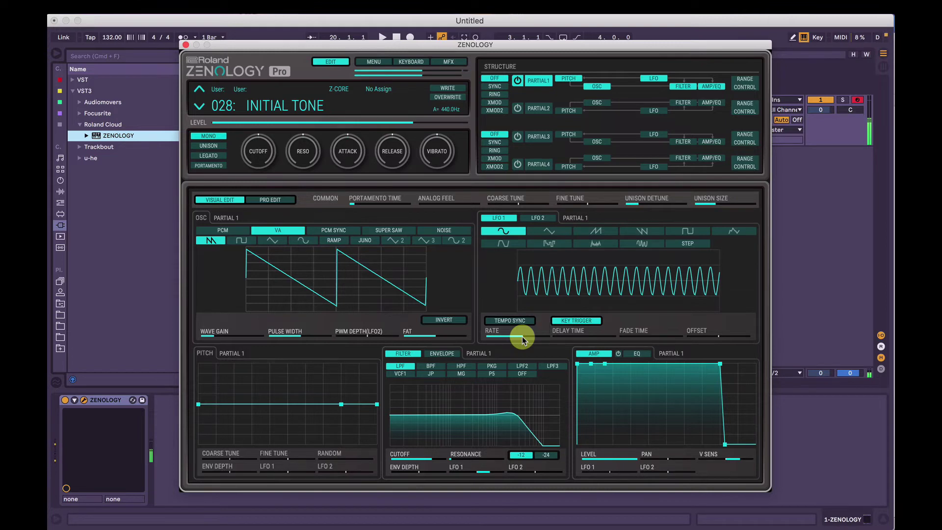
pyautogui.click(584, 319)
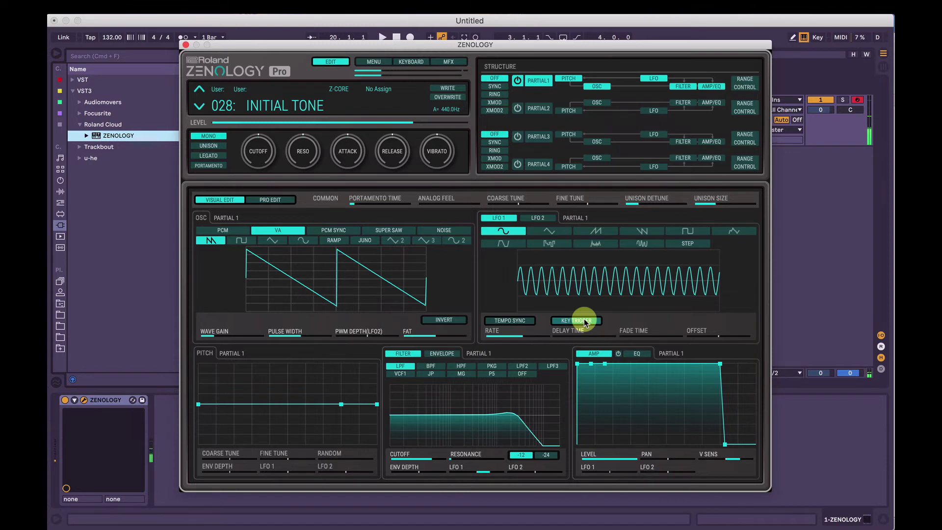
pyautogui.click(583, 319)
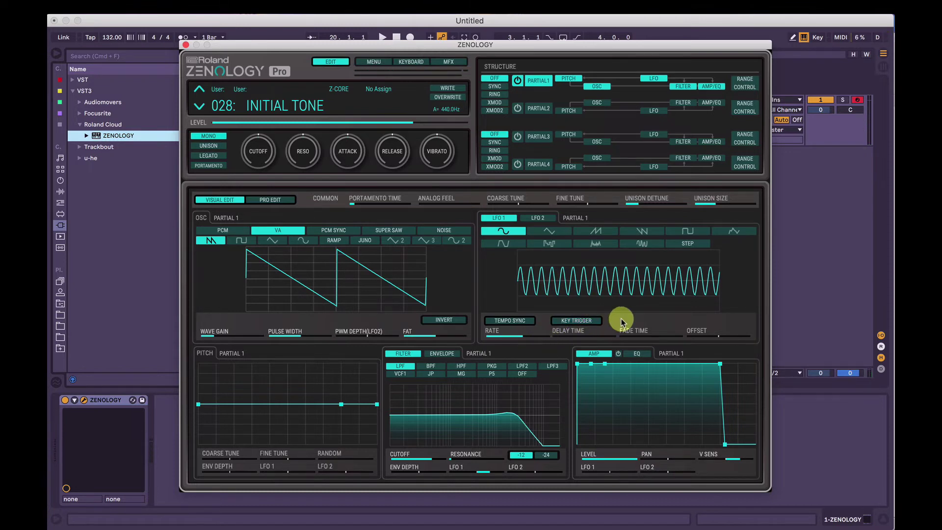
# - Try a longer LFO 1 delay time and return it to zero, and raise the fade time before reducing it to 282
pyautogui.moveTo(555, 330); pyautogui.dragTo(573, 330)
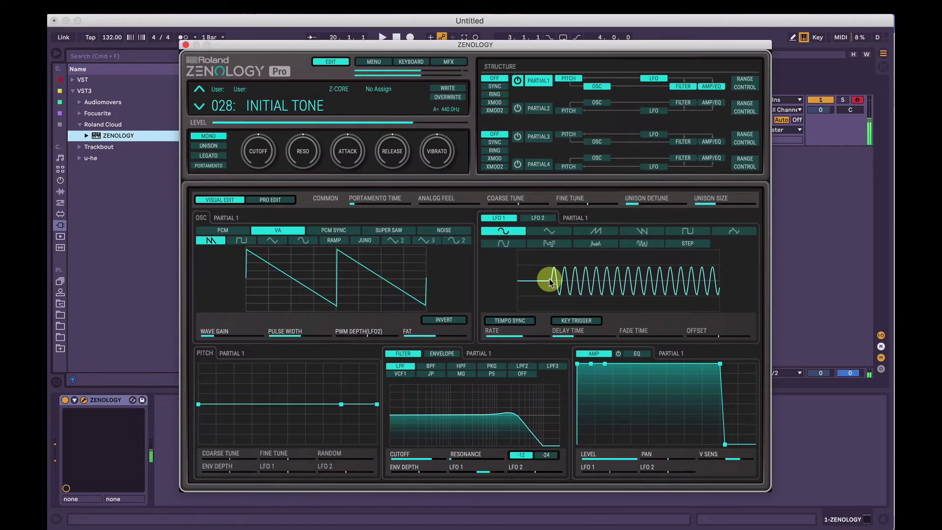
pyautogui.moveTo(571, 330); pyautogui.dragTo(531, 334)
pyautogui.moveTo(622, 330); pyautogui.dragTo(662, 331)
pyautogui.moveTo(533, 276)
pyautogui.mouseDown()
pyautogui.moveTo(511, 284)
pyautogui.moveTo(623, 268)
pyautogui.mouseUp()
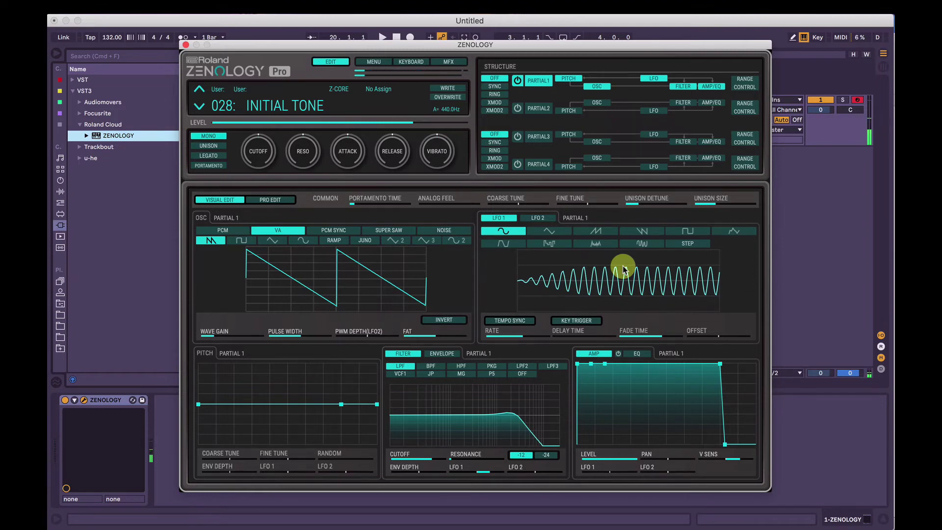
pyautogui.click(636, 334)
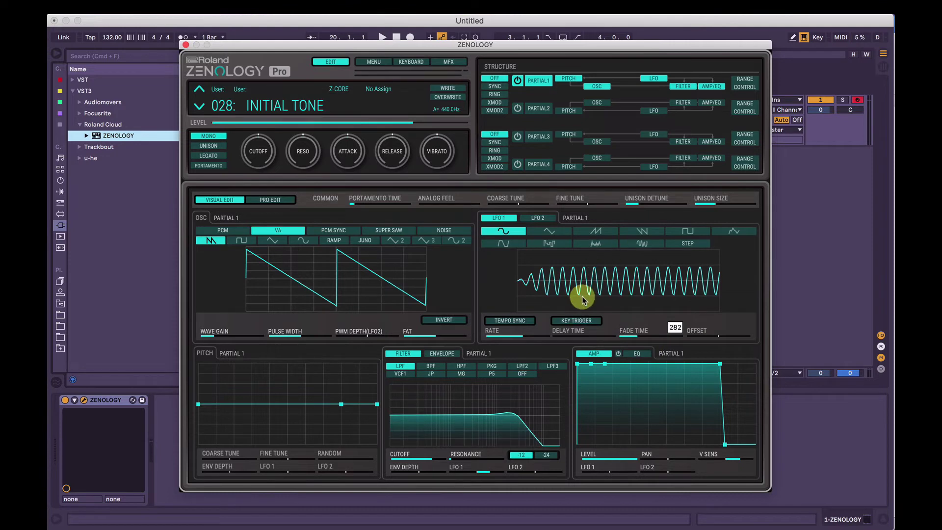
# - Sweep LFO 1's offset to 100, to its minimum and back to centre, and briefly view LFO 2's settings
pyautogui.click(488, 472)
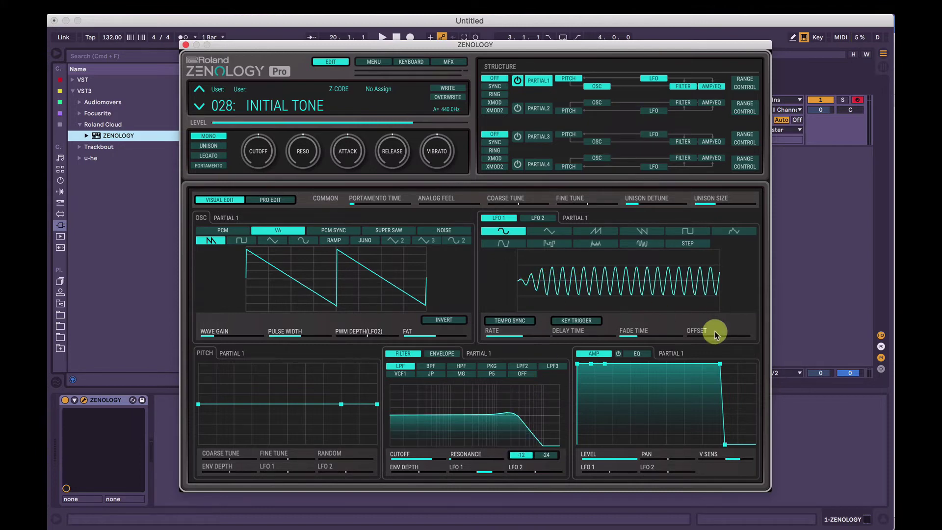
pyautogui.moveTo(716, 332); pyautogui.dragTo(766, 338)
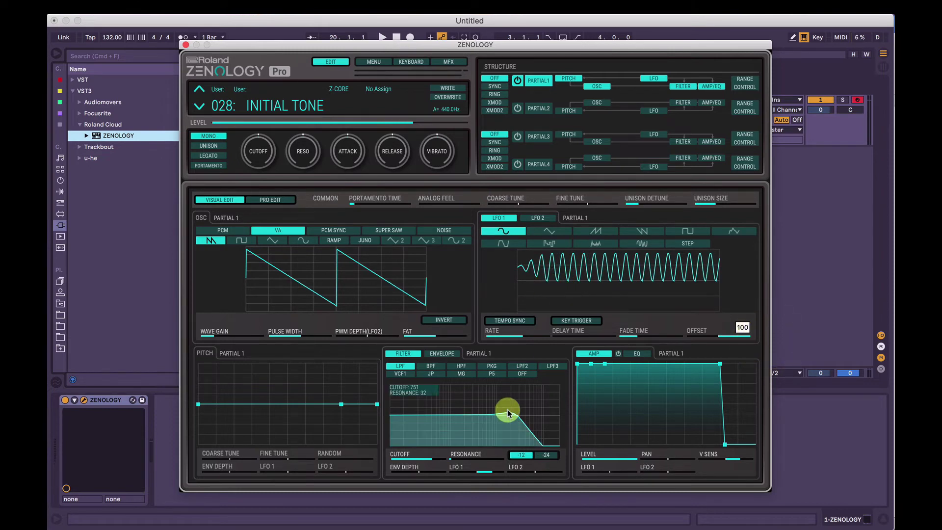
pyautogui.moveTo(721, 335); pyautogui.dragTo(673, 336)
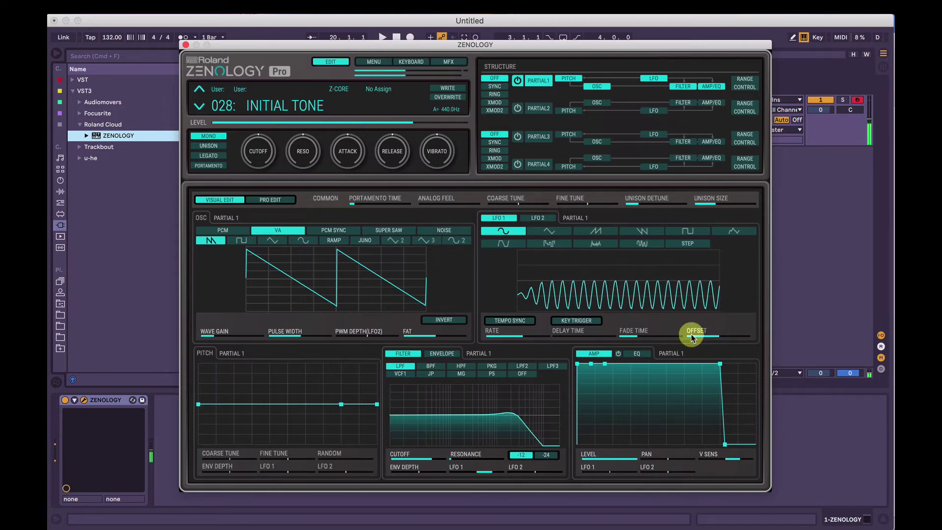
pyautogui.moveTo(691, 337); pyautogui.dragTo(718, 338)
pyautogui.click(550, 216)
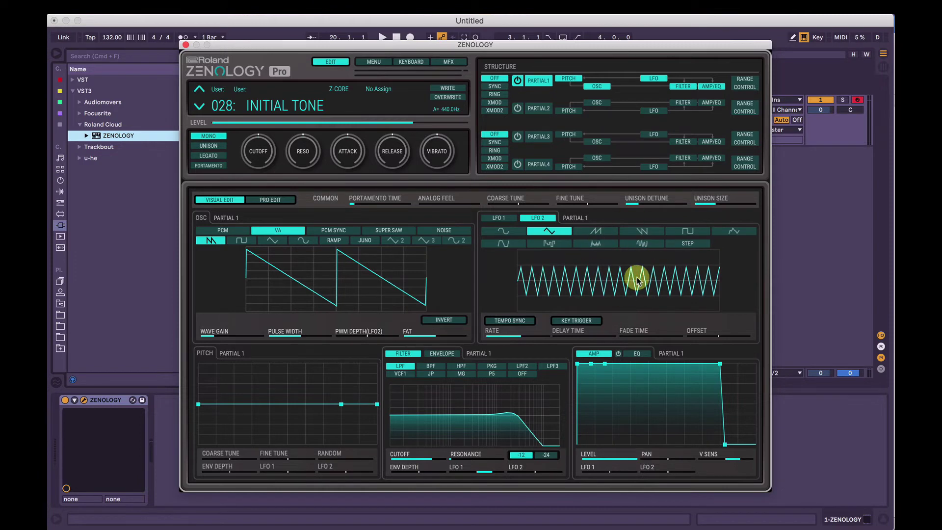
pyautogui.click(510, 215)
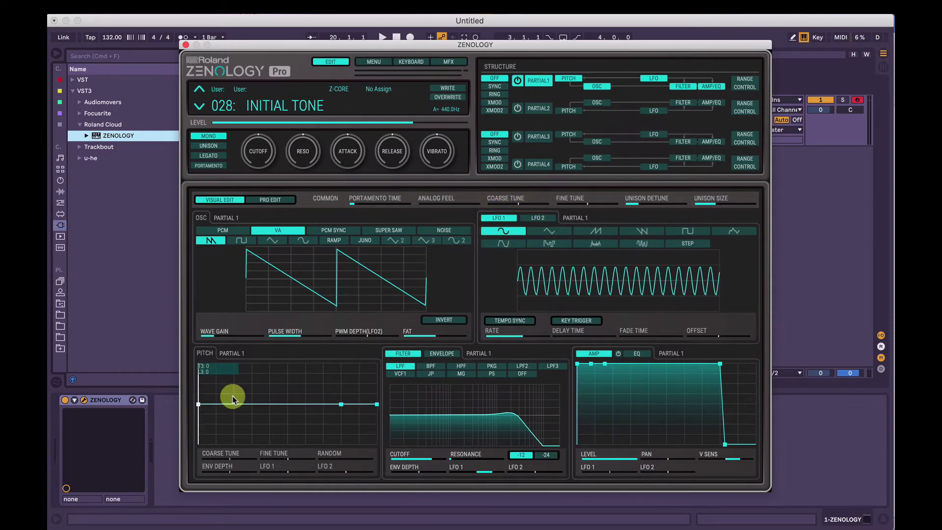
# - Try Partial 1's coarse tune, fine tune and random pitch, with random up to 116, and return them all to zero
pyautogui.moveTo(231, 392); pyautogui.dragTo(232, 373)
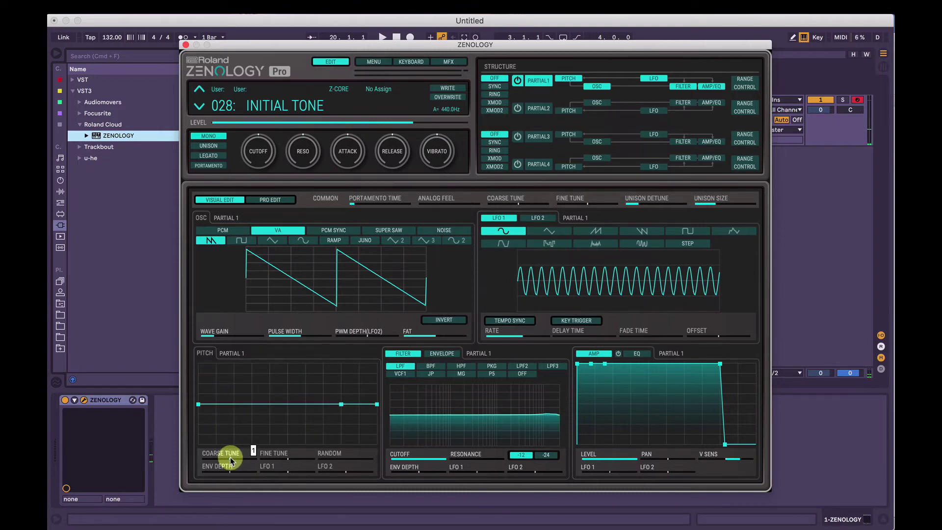
pyautogui.moveTo(230, 461); pyautogui.dragTo(229, 461)
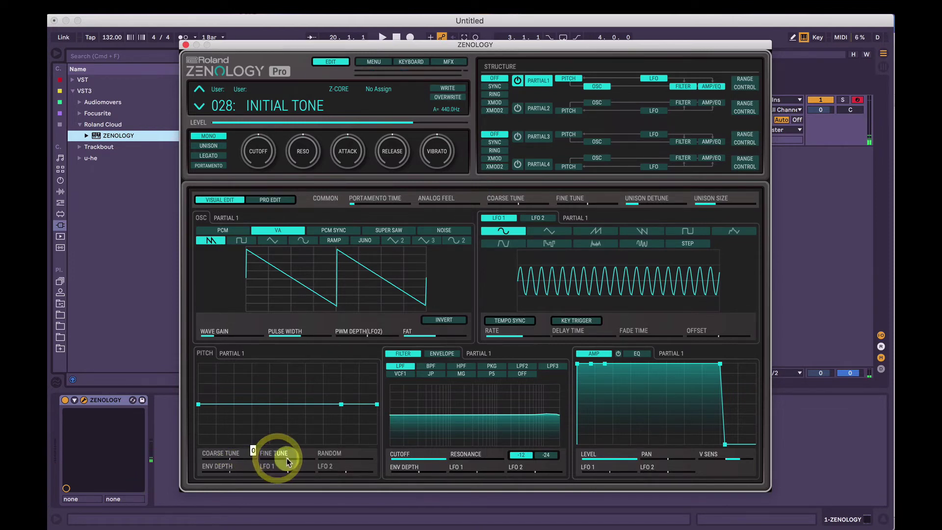
pyautogui.moveTo(289, 461)
pyautogui.mouseDown()
pyautogui.moveTo(294, 454)
pyautogui.moveTo(295, 462)
pyautogui.moveTo(273, 458)
pyautogui.moveTo(290, 464)
pyautogui.mouseUp()
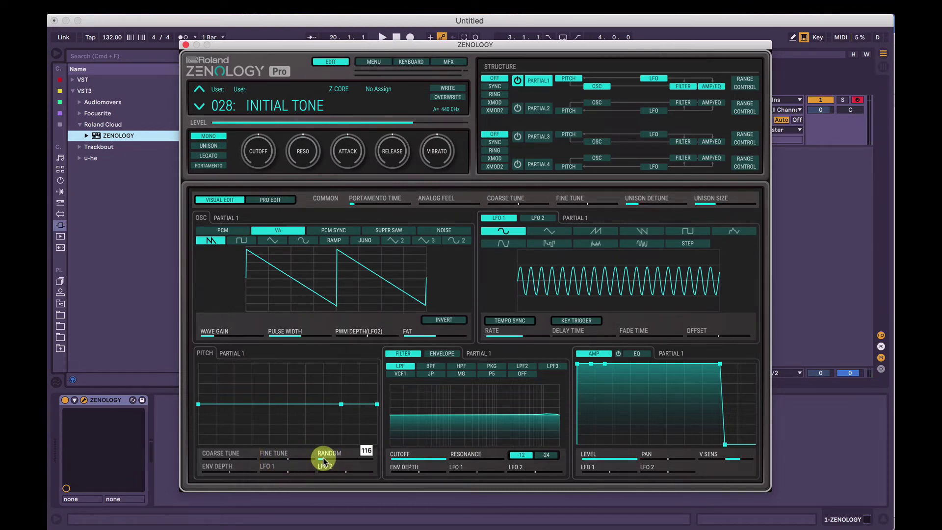
pyautogui.moveTo(324, 461)
pyautogui.mouseDown()
pyautogui.moveTo(382, 462)
pyautogui.moveTo(317, 463)
pyautogui.moveTo(288, 479)
pyautogui.moveTo(273, 467)
pyautogui.moveTo(335, 473)
pyautogui.mouseUp()
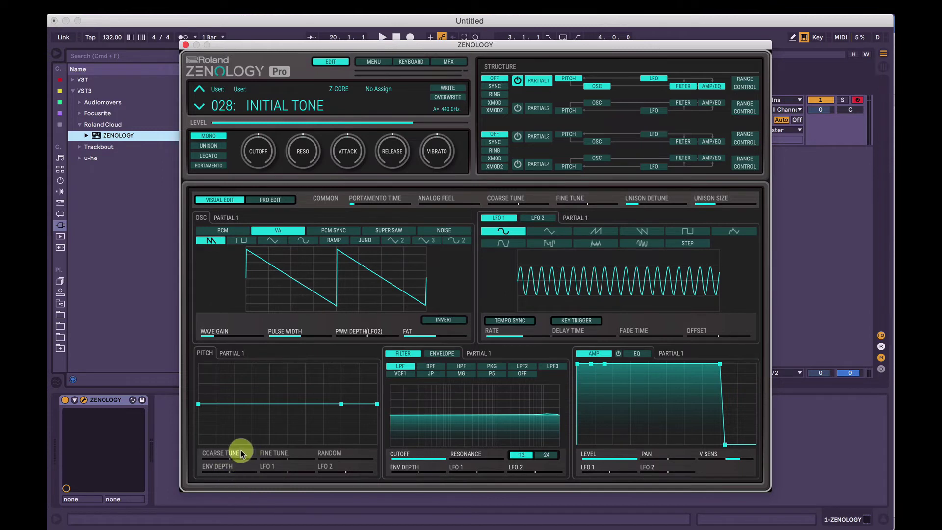
# - Shape Partial 1's pitch envelope with a peak at about time 196, level 158, a small dip, and a third point at about time 266, level 0
pyautogui.moveTo(199, 404); pyautogui.dragTo(216, 415)
pyautogui.moveTo(247, 405); pyautogui.dragTo(221, 403)
pyautogui.click(204, 389)
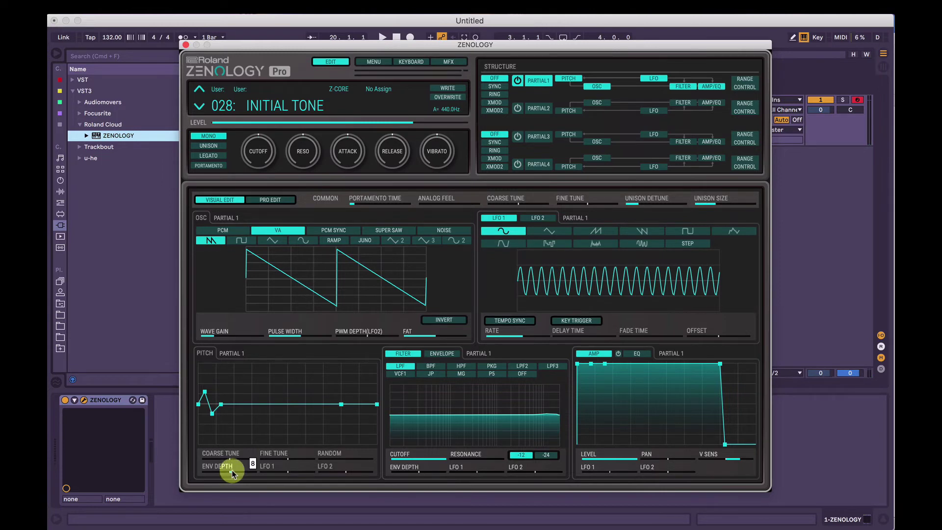
# - Raise the pitch envelope depth to 100 to hear its effect, and lower it to its full negative amount
pyautogui.moveTo(232, 472); pyautogui.dragTo(254, 476)
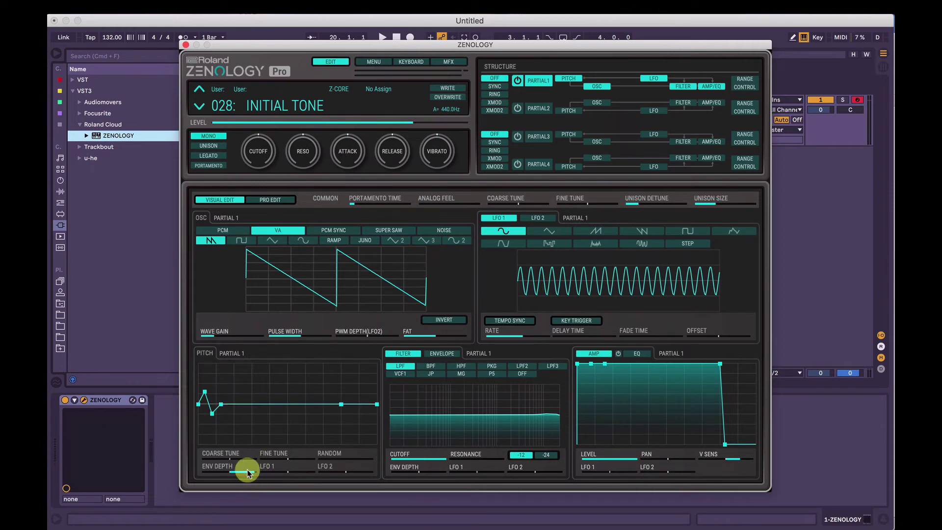
pyautogui.moveTo(247, 473); pyautogui.dragTo(236, 454)
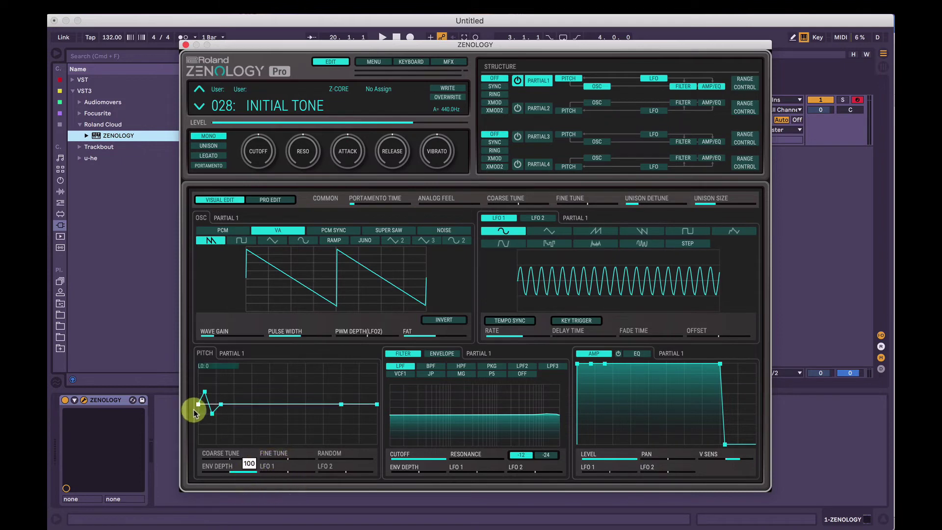
pyautogui.moveTo(222, 405)
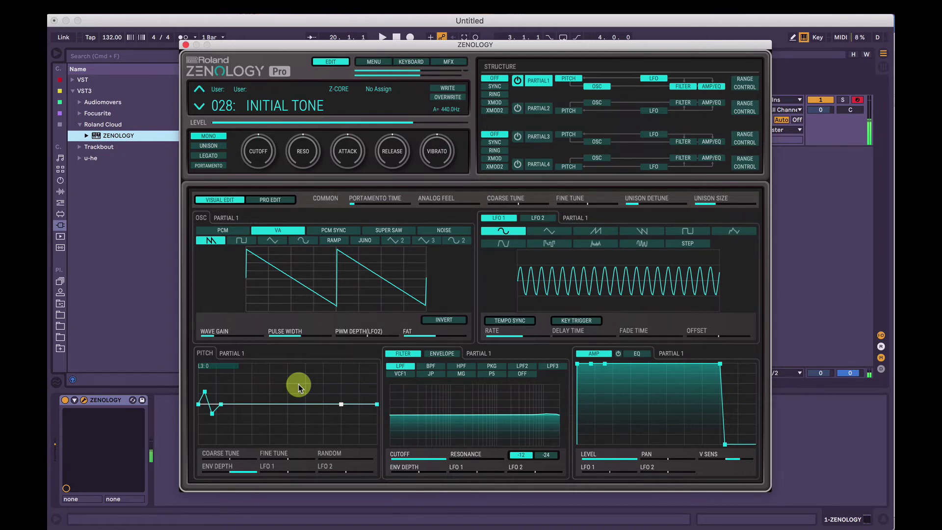
pyautogui.moveTo(248, 472); pyautogui.dragTo(195, 474)
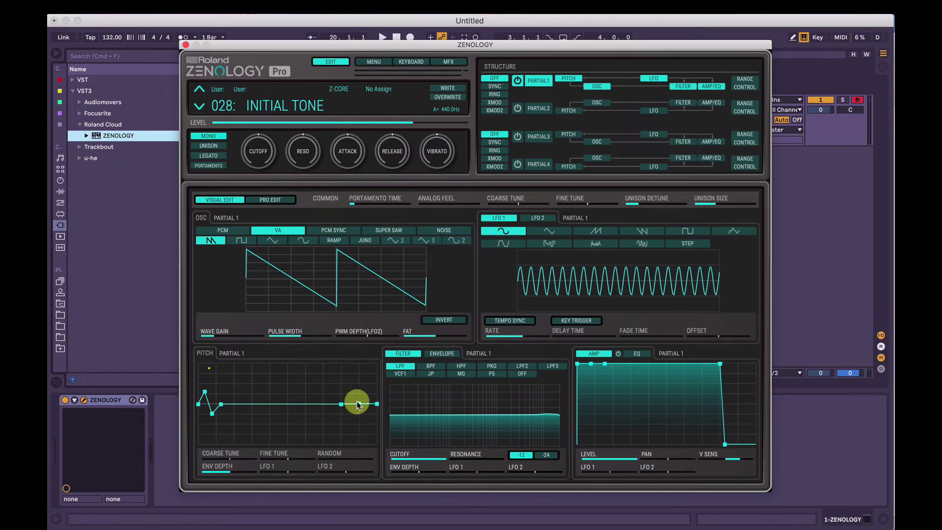
# - Examine the time and level points of the pitch envelope and compare them with the filter and amp envelopes
pyautogui.moveTo(208, 368)
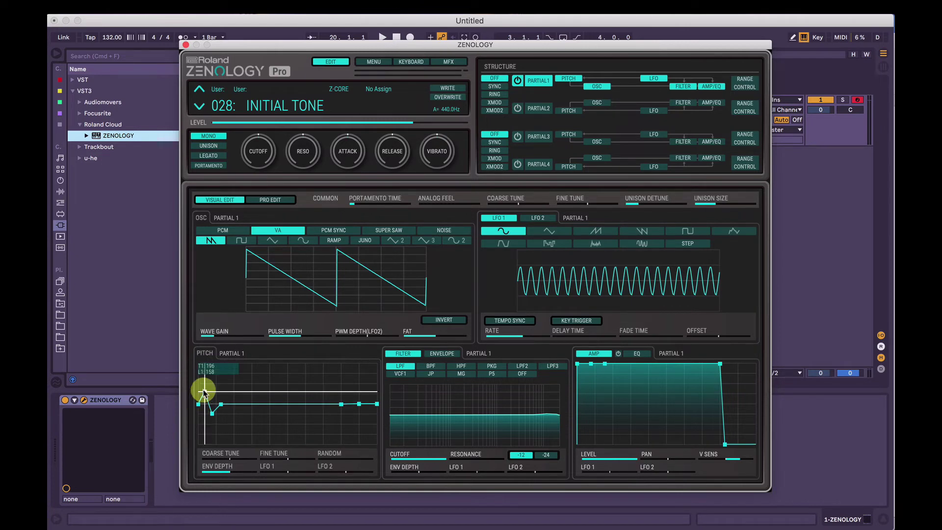
pyautogui.moveTo(346, 405)
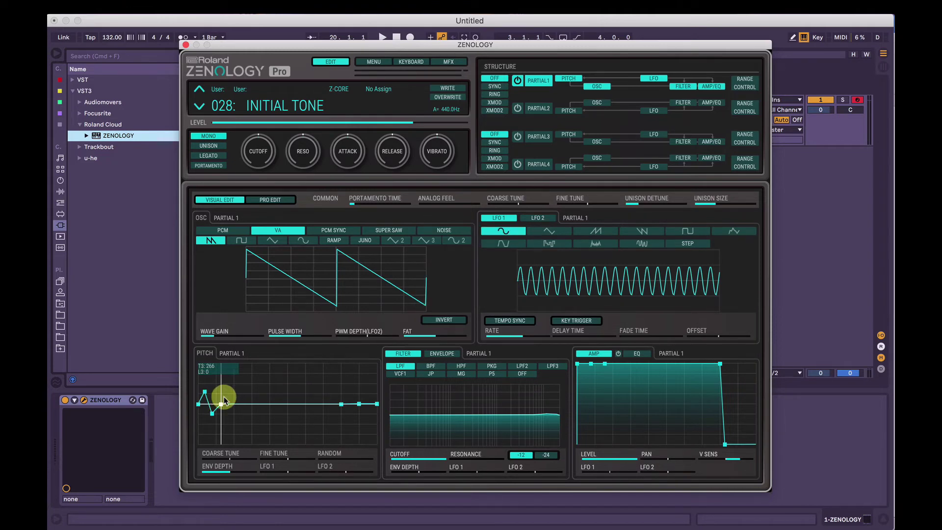
pyautogui.click(442, 353)
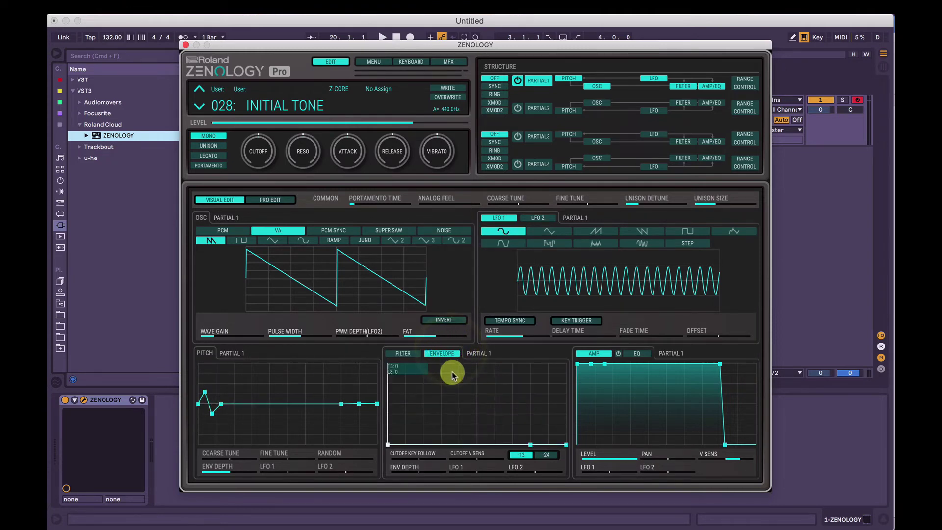
pyautogui.moveTo(639, 389)
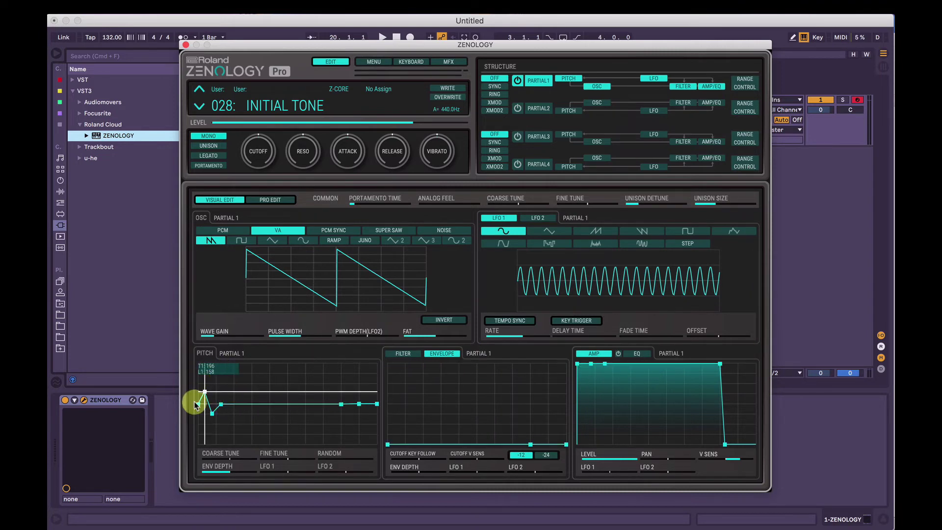
pyautogui.moveTo(203, 412)
pyautogui.moveTo(205, 395)
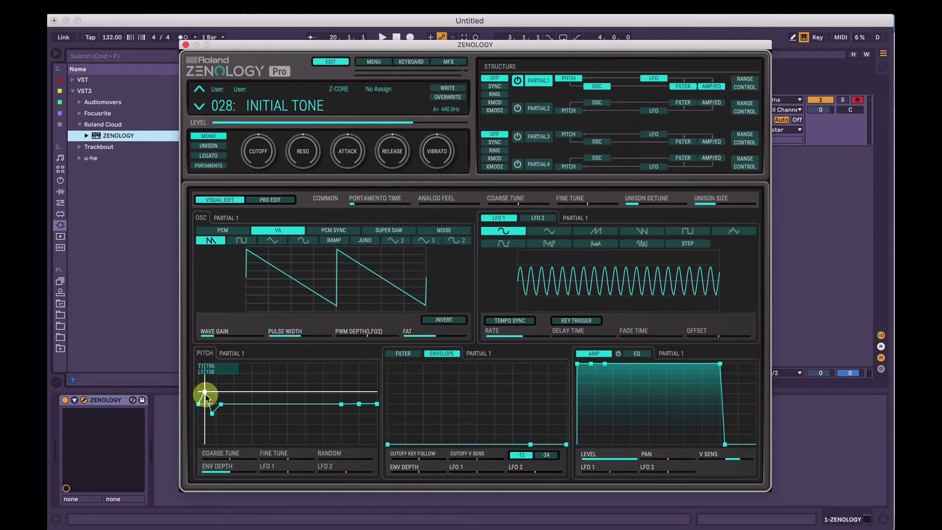
# - Turn on Partial 1 ADSR SW in the Common settings of Pro Edit
pyautogui.click(276, 200)
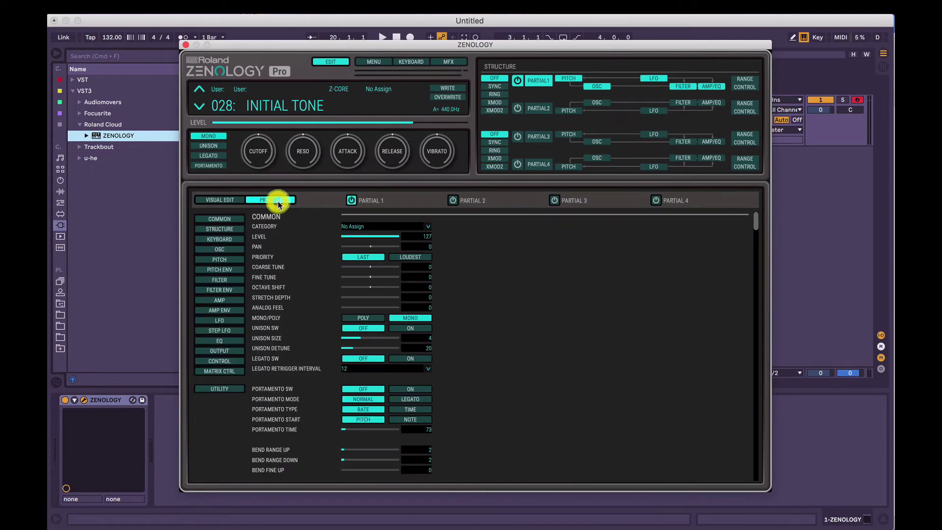
pyautogui.click(229, 221)
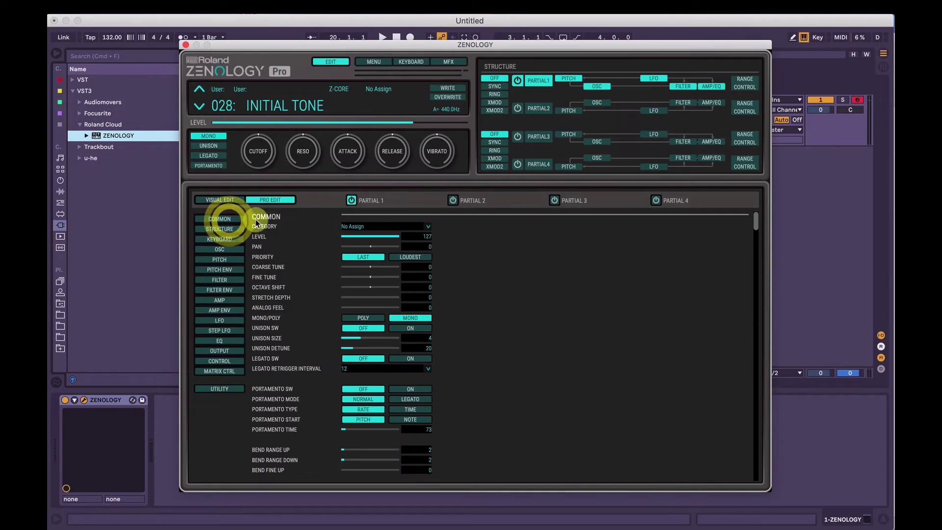
pyautogui.scroll(-8, 282, 275)
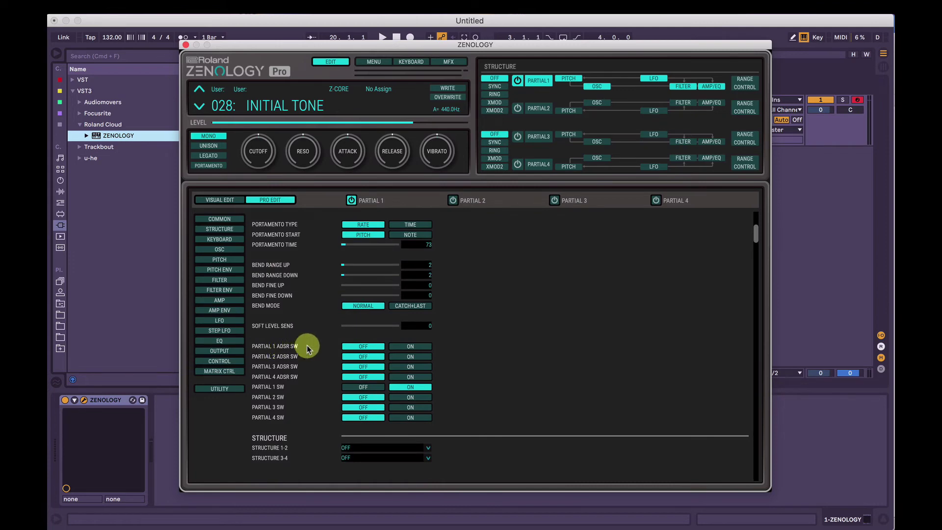
pyautogui.click(403, 346)
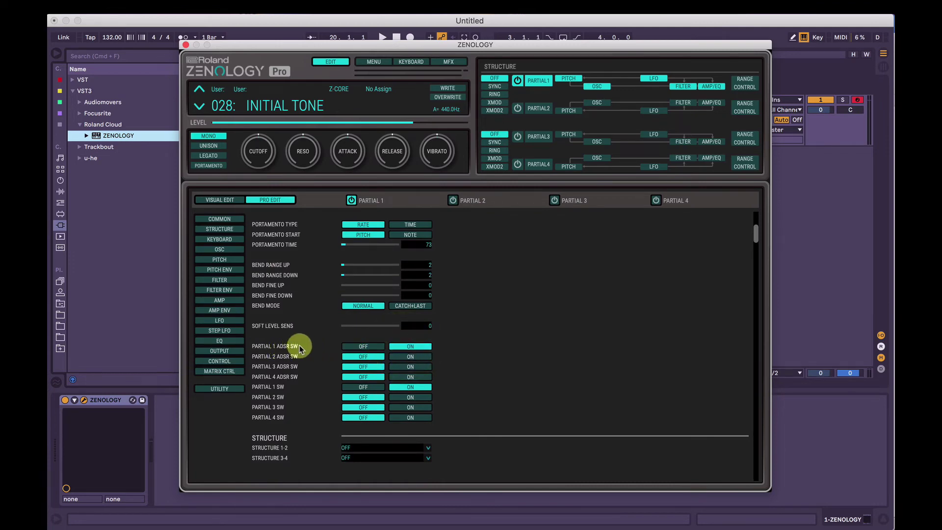
# - Set the pitch envelope's decay to about 434 and its sustain to about 219 in Visual Edit
pyautogui.click(231, 198)
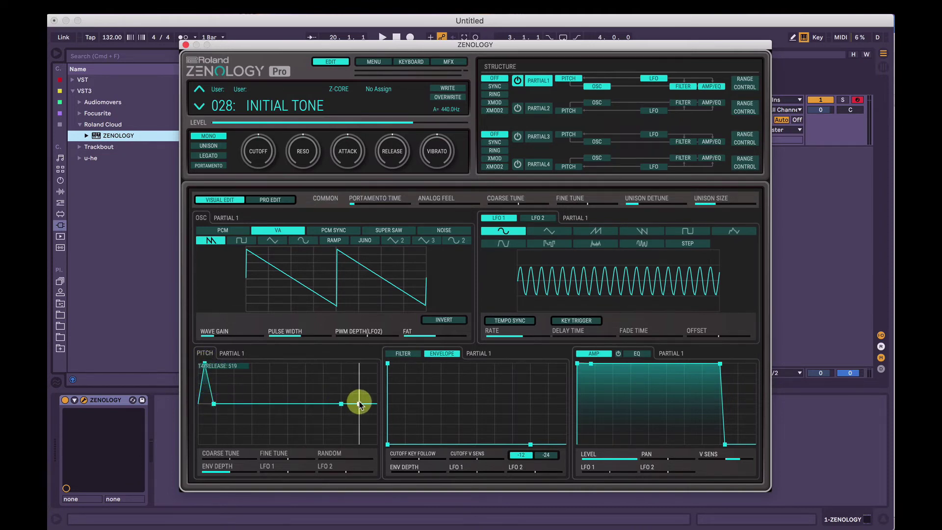
pyautogui.moveTo(214, 402); pyautogui.dragTo(218, 385)
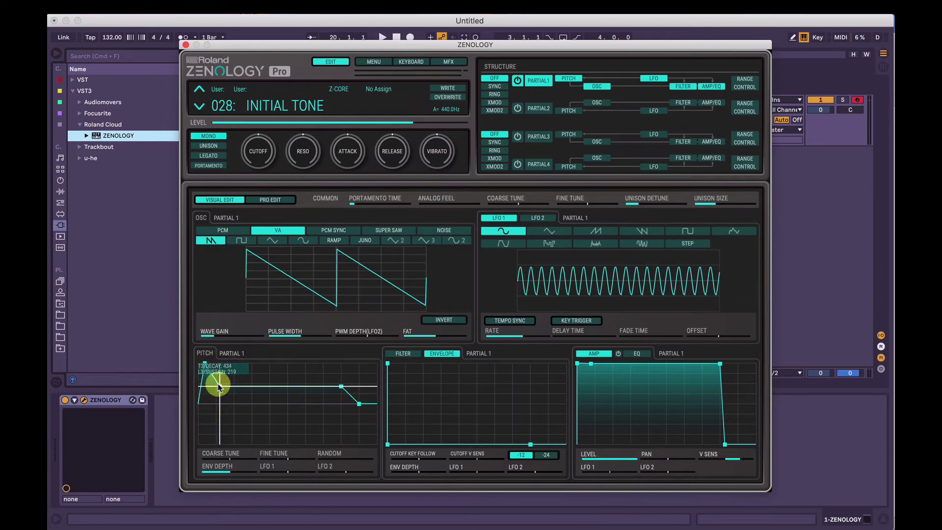
# - Turn Partial 1's ADSR switch off to compare the envelopes in Visual Edit, and turn it back on
pyautogui.click(279, 202)
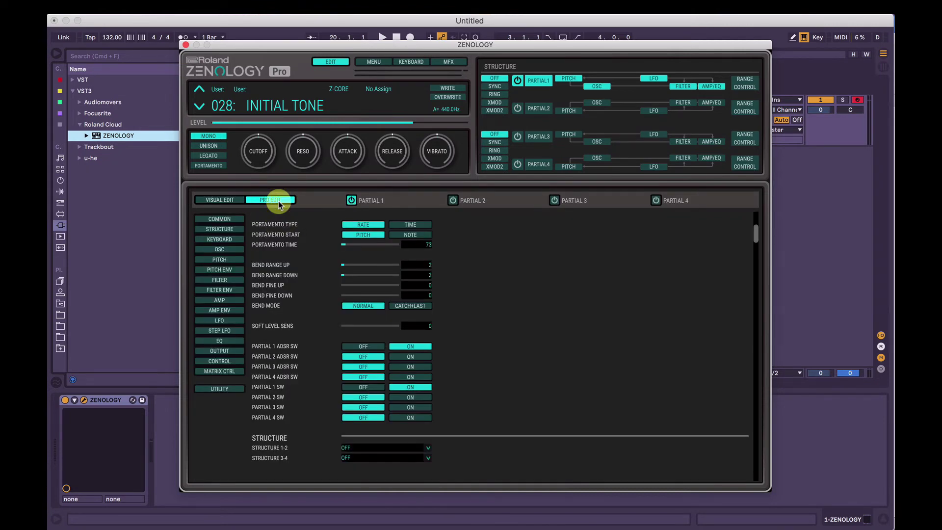
pyautogui.click(224, 200)
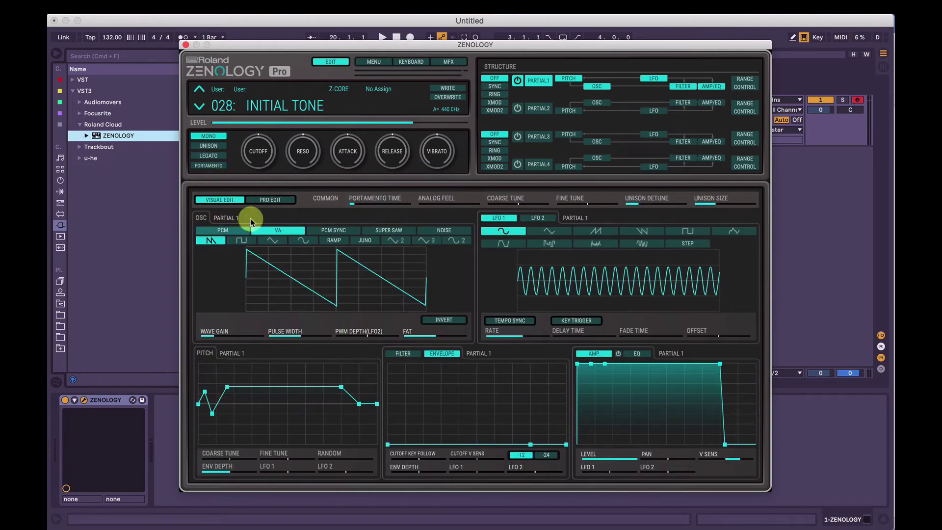
pyautogui.click(260, 199)
pyautogui.click(413, 346)
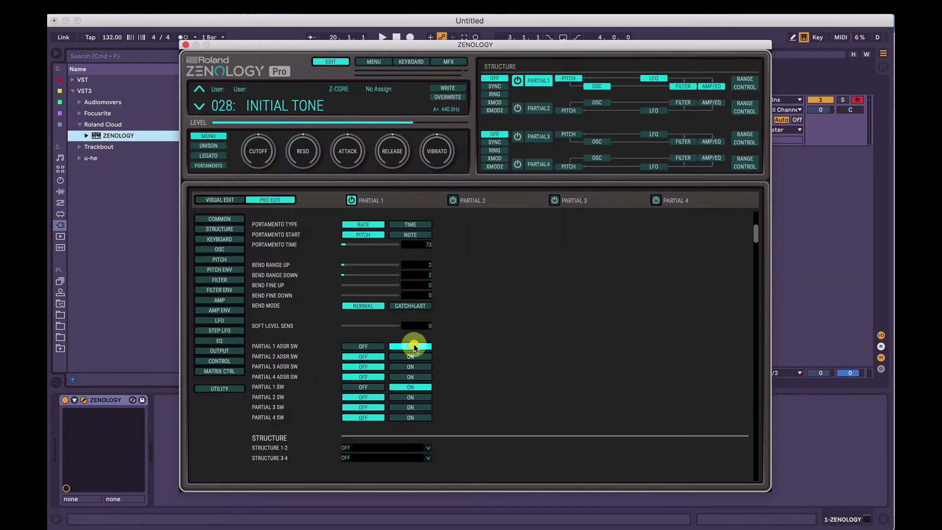
pyautogui.click(227, 200)
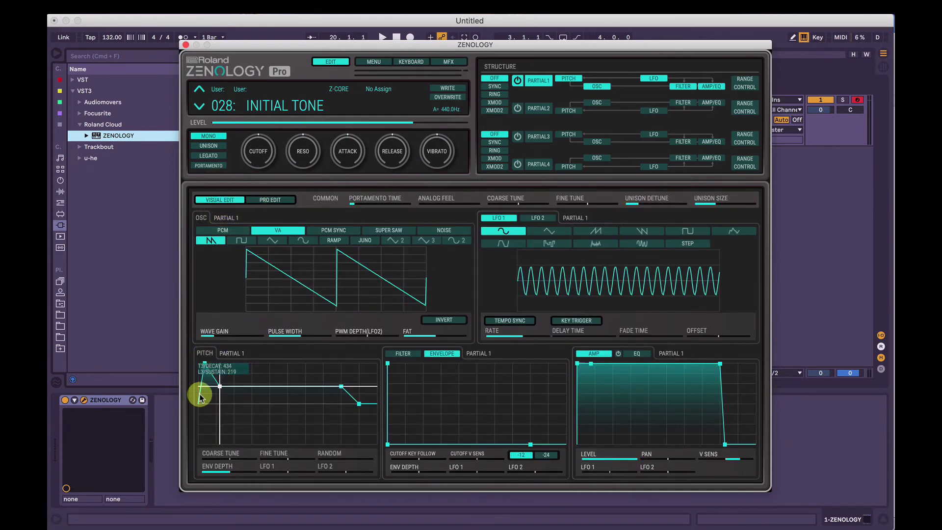
# - Show Partial 1's filter curve and lower its cutoff to about 477
pyautogui.moveTo(233, 472)
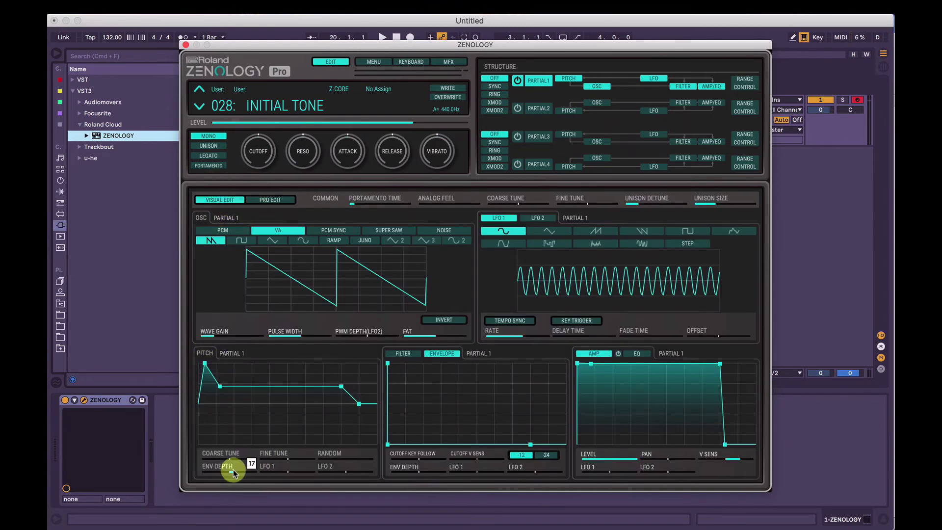
pyautogui.click(461, 354)
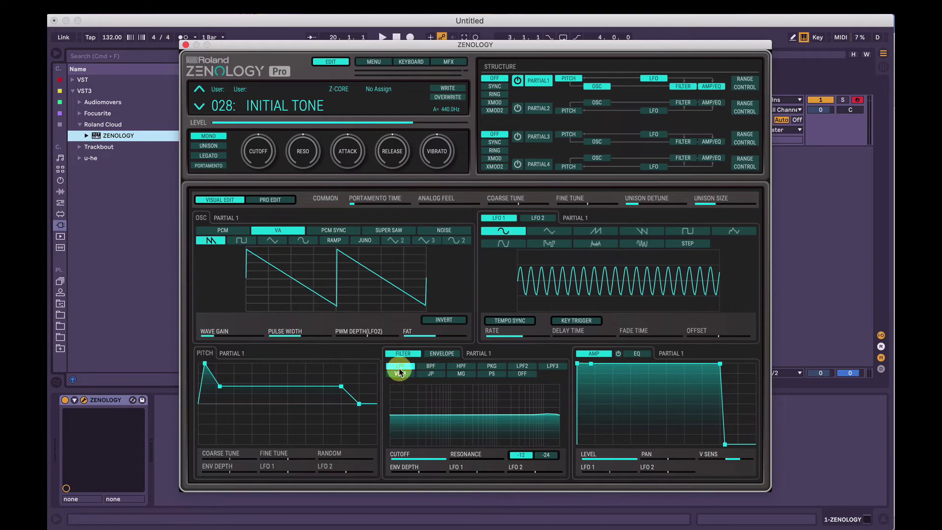
pyautogui.moveTo(563, 412); pyautogui.dragTo(482, 406)
# - Try the BPF, HPF and PKG filter types on Partial 1 and reshape the PKG peak's cutoff and resonance
pyautogui.click(431, 365)
pyautogui.click(466, 373)
pyautogui.click(461, 365)
pyautogui.click(493, 366)
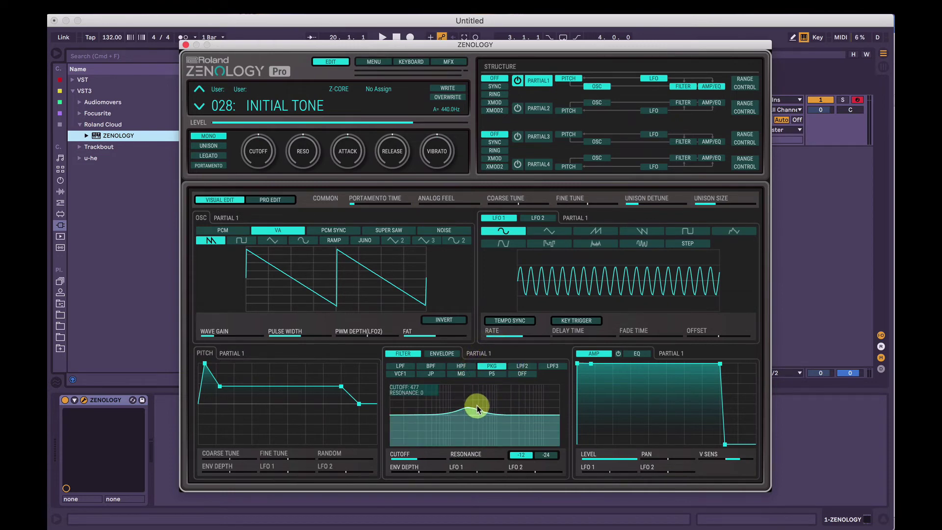
pyautogui.moveTo(487, 410); pyautogui.dragTo(467, 400)
# - Compare the LPF2 and LPF3 filter types on Partial 1, raising the cutoff to about 711
pyautogui.click(521, 366)
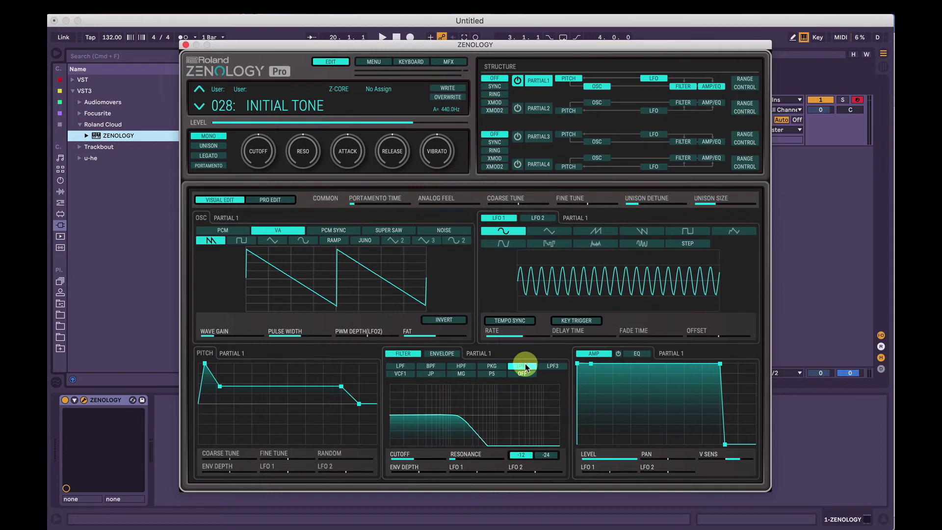
pyautogui.moveTo(516, 385); pyautogui.dragTo(472, 414)
pyautogui.click(474, 413)
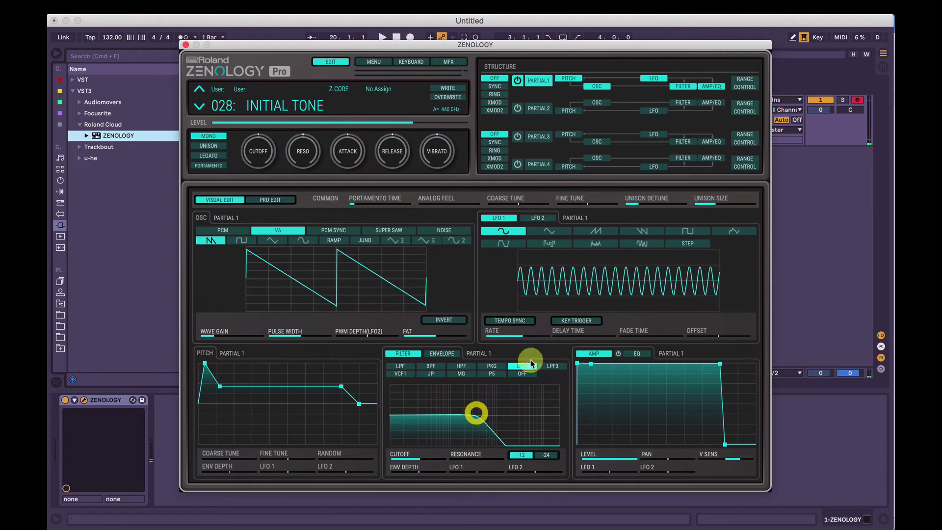
pyautogui.click(555, 370)
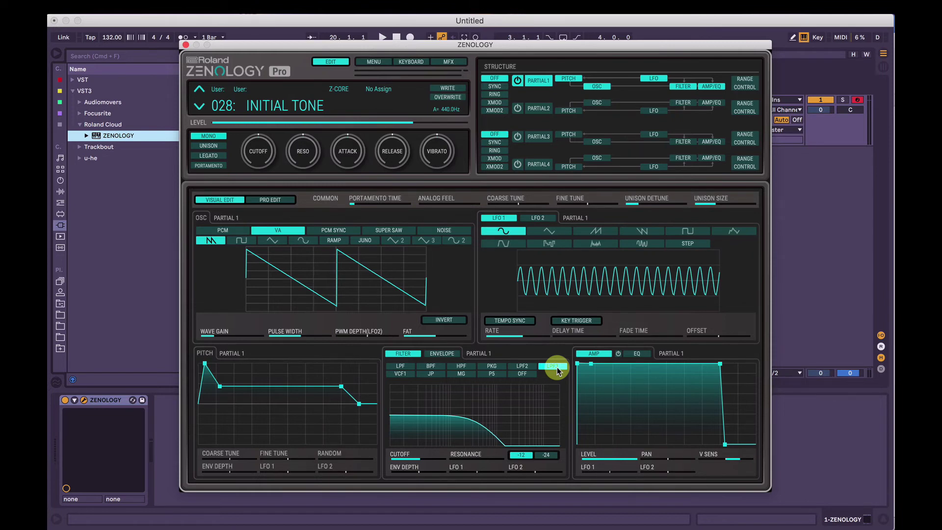
pyautogui.moveTo(520, 414)
pyautogui.mouseDown()
pyautogui.moveTo(438, 416)
pyautogui.moveTo(551, 415)
pyautogui.moveTo(523, 428)
pyautogui.moveTo(505, 420)
pyautogui.mouseUp()
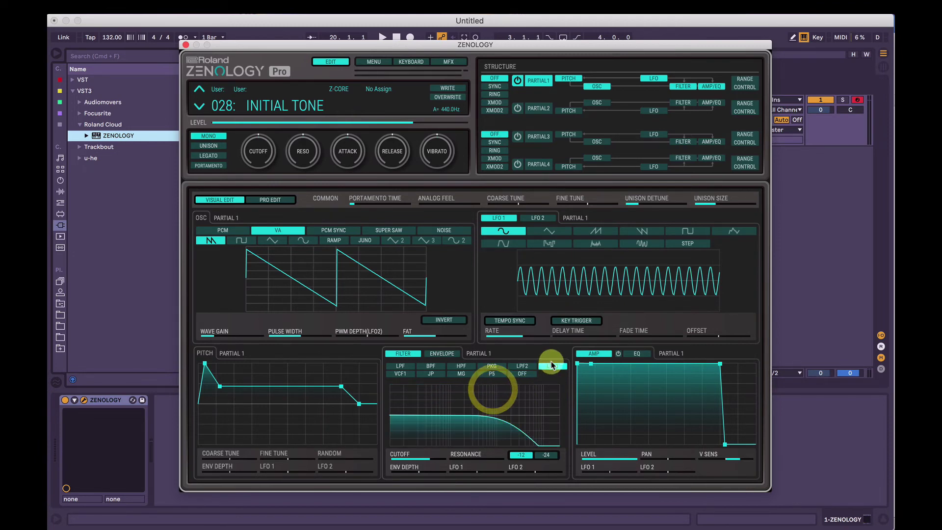
# - Try the BPF filter type's curve on Partial 1 and return the filter to LPF
pyautogui.click(409, 367)
pyautogui.click(430, 366)
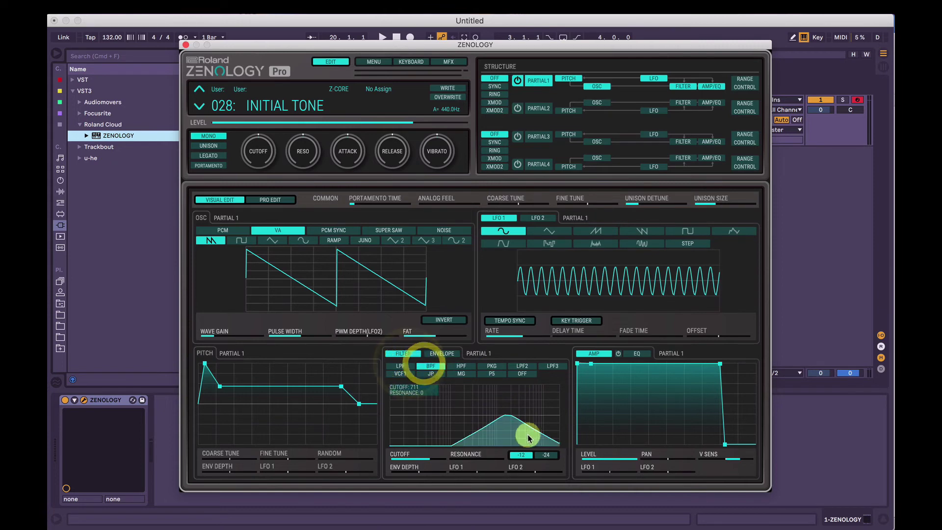
pyautogui.moveTo(525, 434); pyautogui.dragTo(495, 420)
pyautogui.click(401, 366)
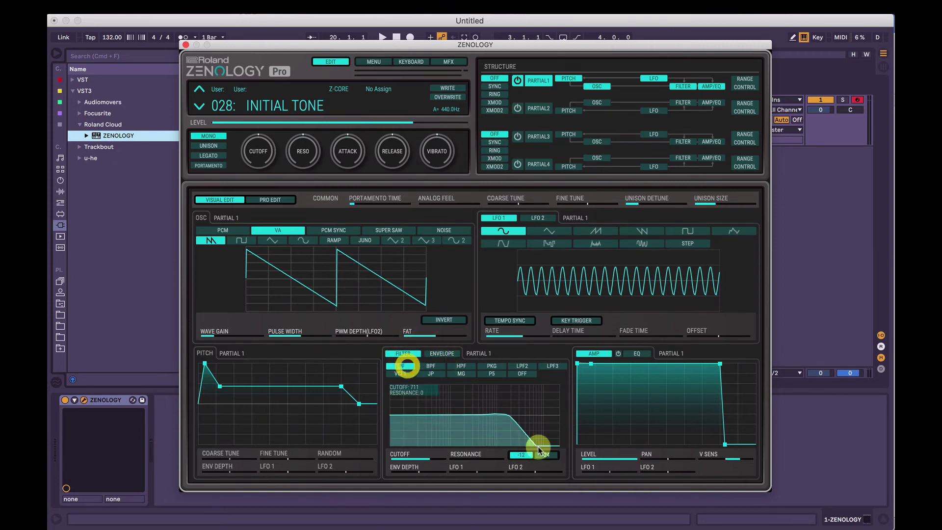
# - Compare the LPF filter's -12 and -24 slopes, ending on -12
pyautogui.click(544, 455)
pyautogui.click(522, 455)
pyautogui.click(545, 454)
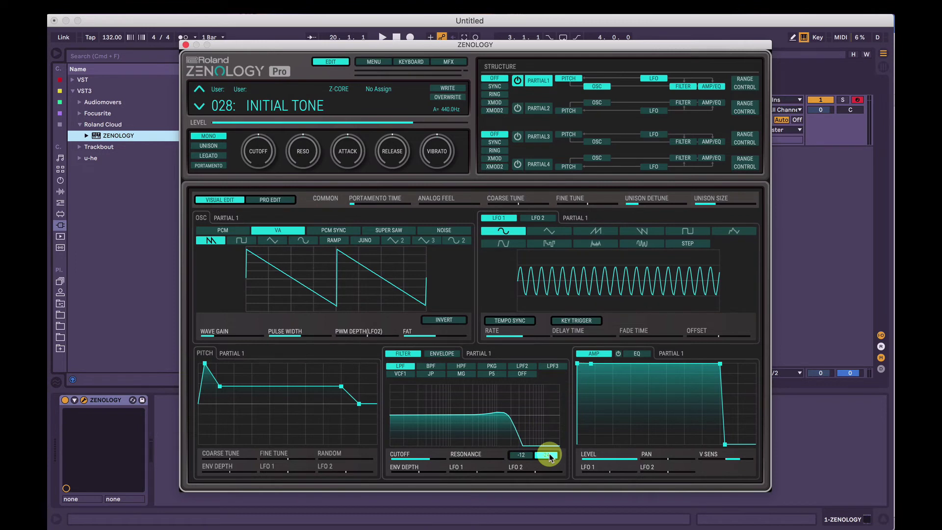
pyautogui.click(514, 431)
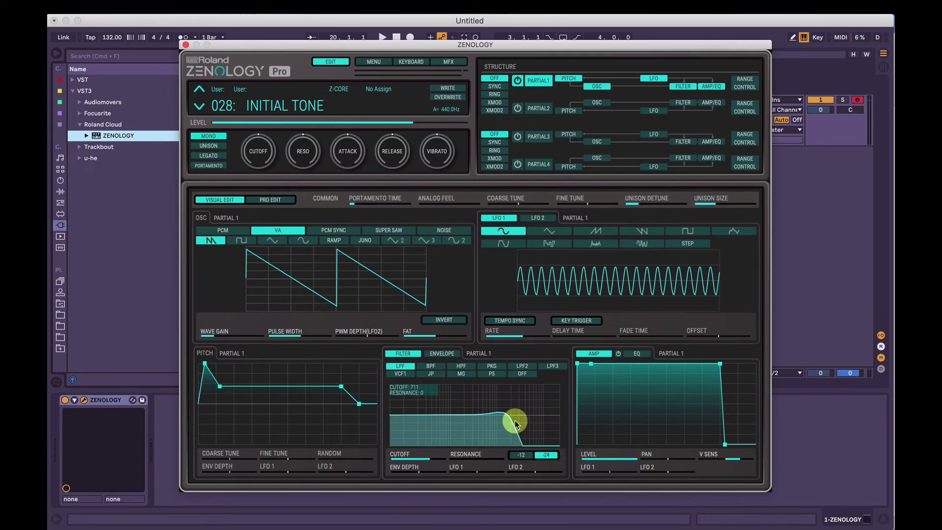
pyautogui.click(521, 454)
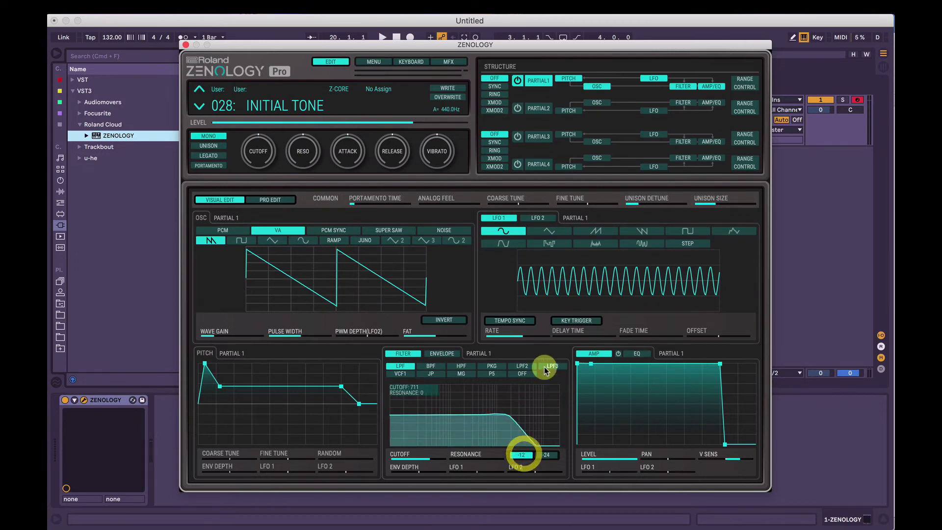
# - Switch Partial 1's filter to VCF1, compare its -18 and -24 slopes, and leave it on -24
pyautogui.click(400, 374)
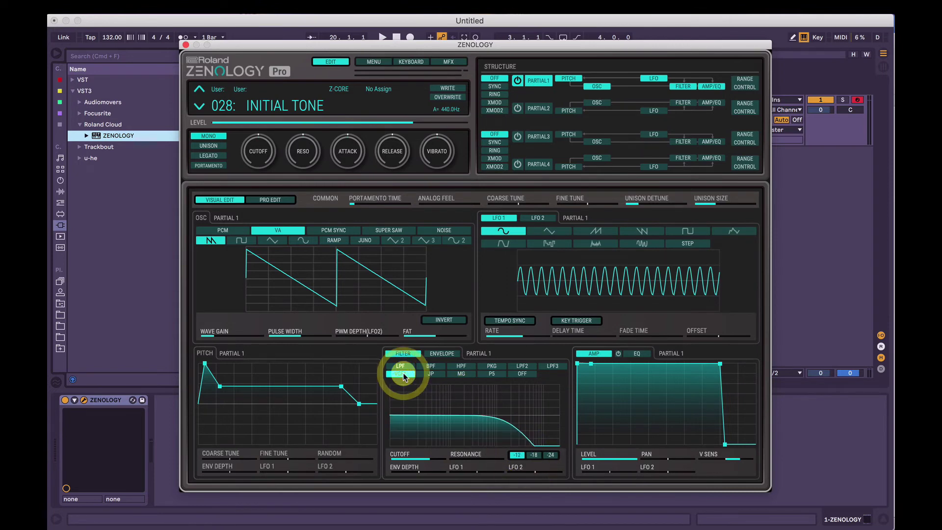
pyautogui.click(535, 454)
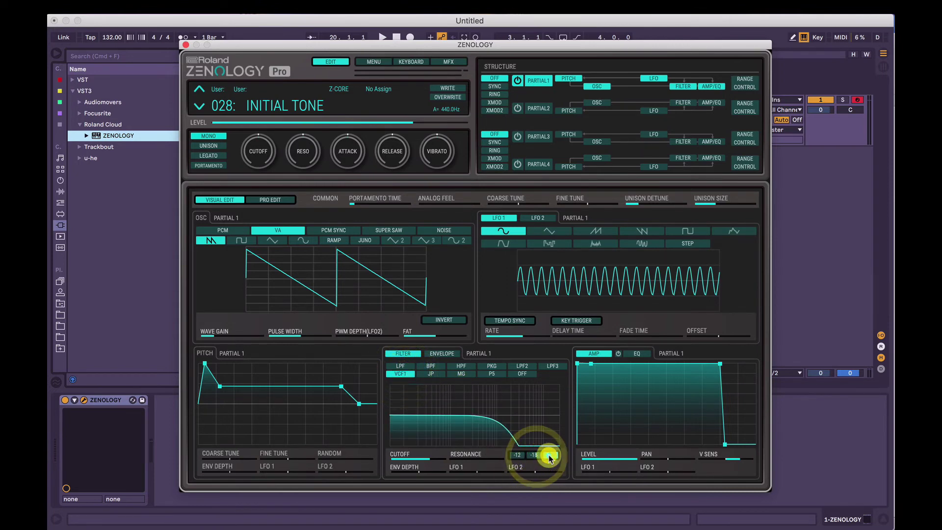
pyautogui.click(534, 455)
pyautogui.click(550, 454)
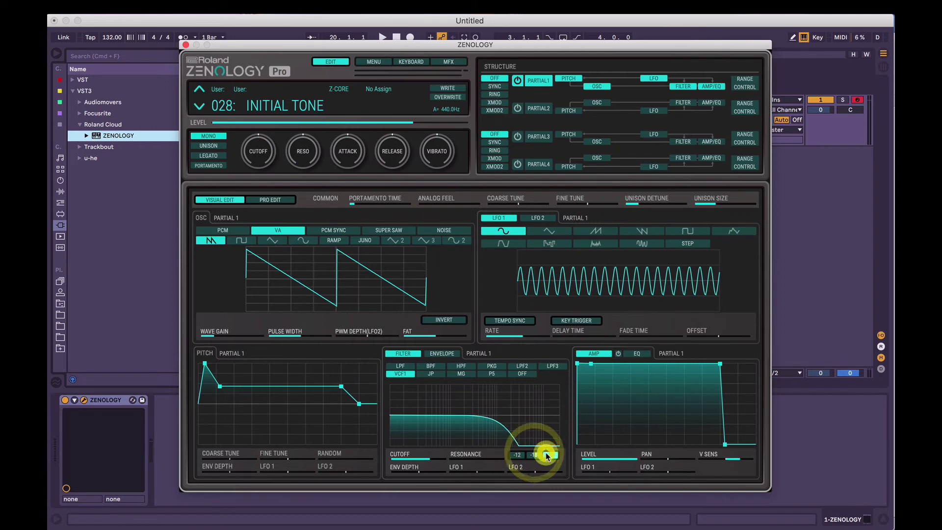
# - Examine Partial 1's TVF and VCF filter type settings in the Filter section of Pro Edit
pyautogui.click(271, 200)
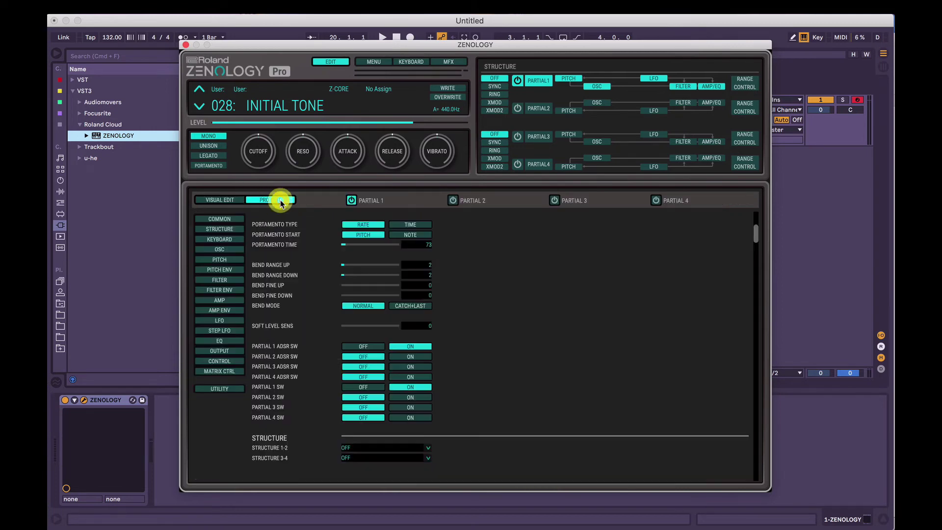
pyautogui.click(223, 290)
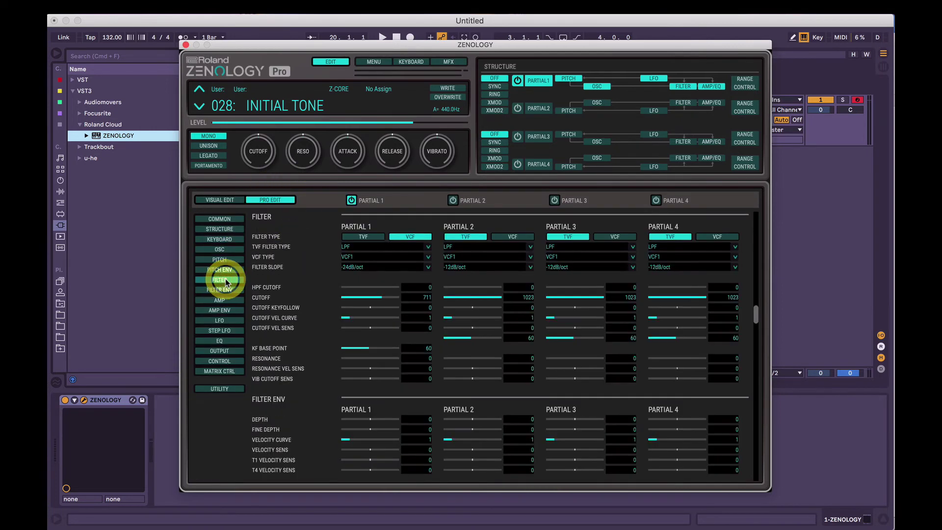
pyautogui.click(352, 249)
pyautogui.click(363, 248)
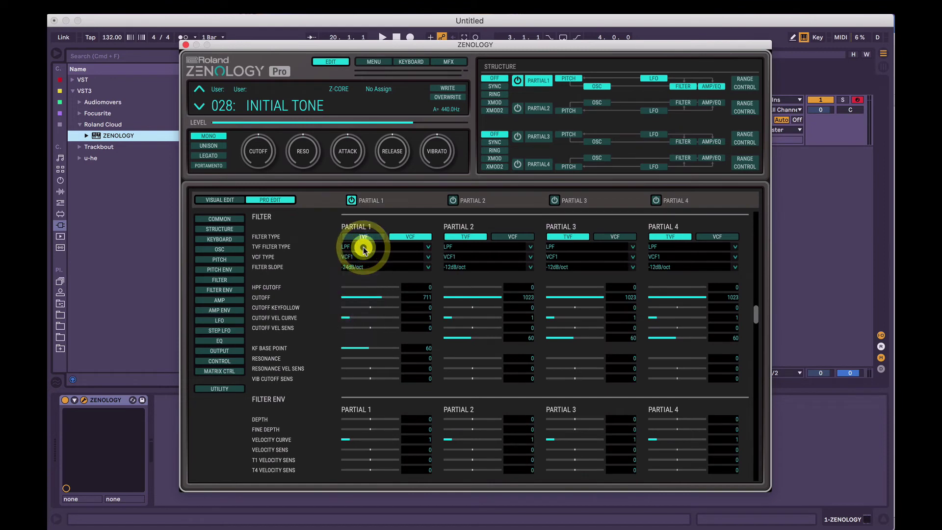
pyautogui.click(363, 256)
pyautogui.click(363, 255)
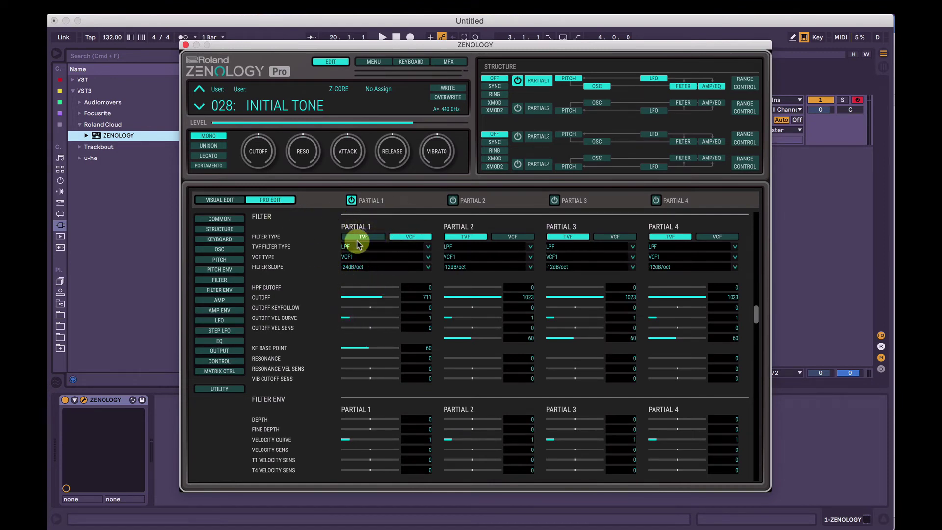
# - Return to Visual Edit and try the JP, MG and PS filter types on Partial 1
pyautogui.click(223, 200)
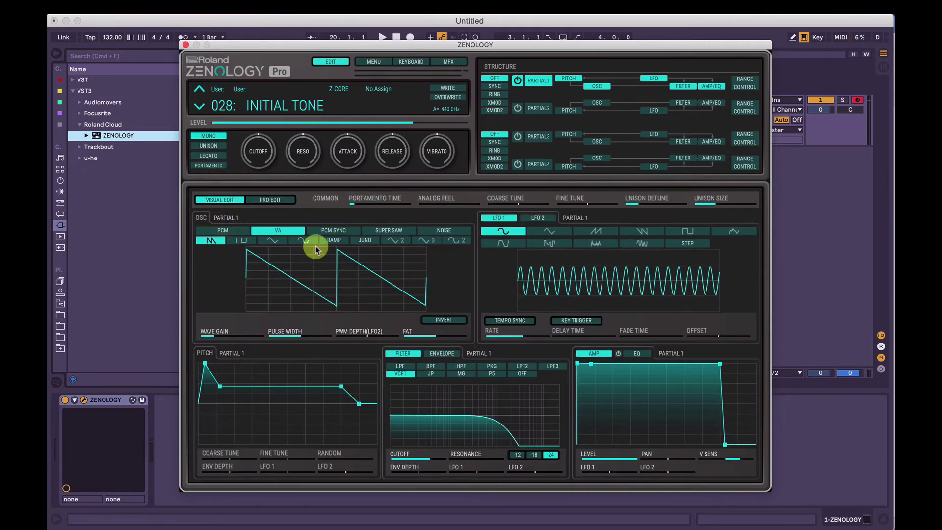
pyautogui.click(431, 373)
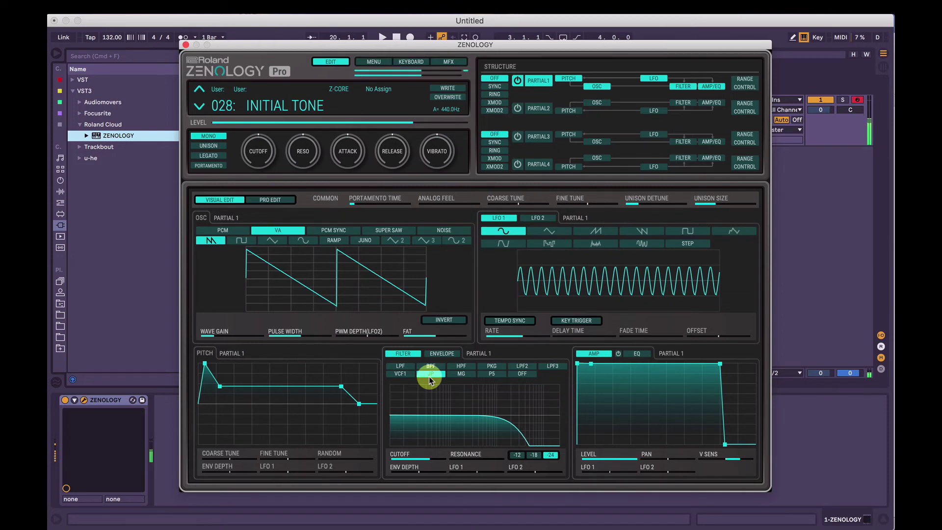
pyautogui.click(461, 375)
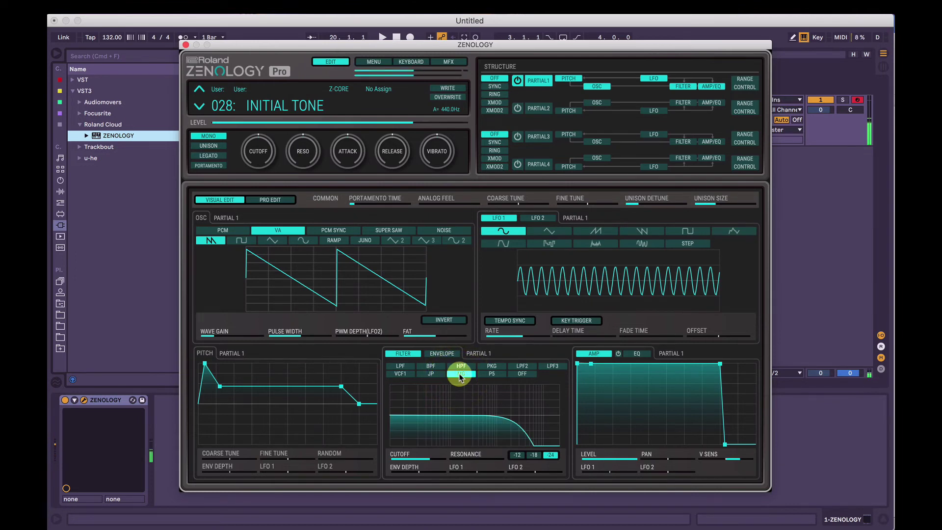
pyautogui.click(499, 374)
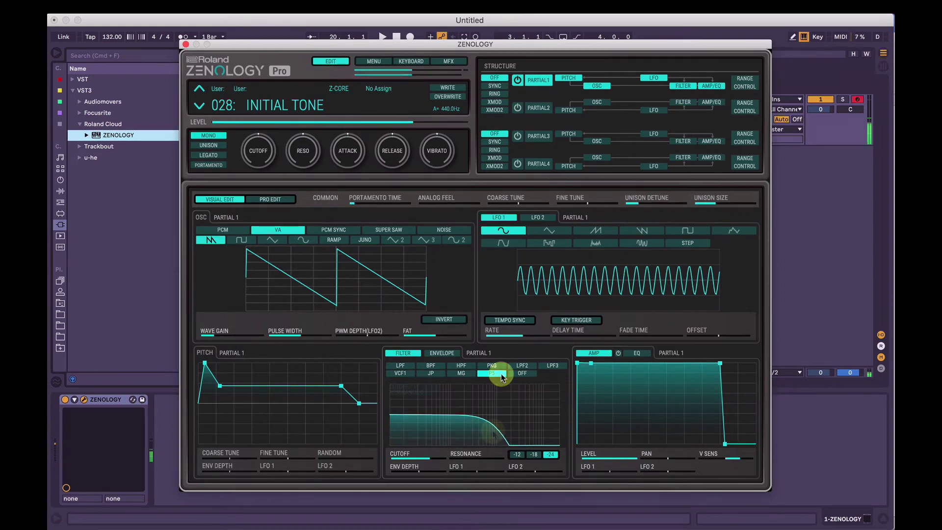
# - Compare the MG and PS filter curves, leaving Partial 1 on PS with a cutoff of about 770
pyautogui.click(494, 433)
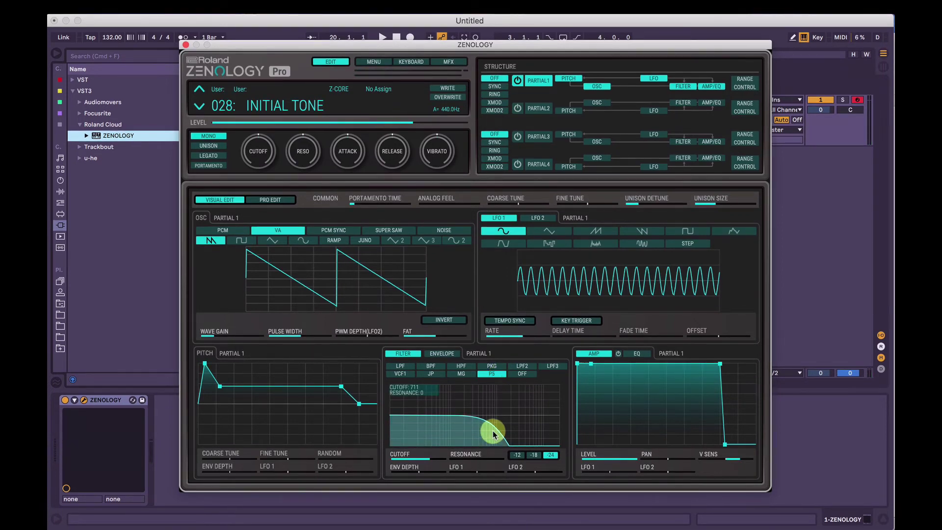
pyautogui.click(461, 366)
pyautogui.click(461, 373)
pyautogui.click(493, 441)
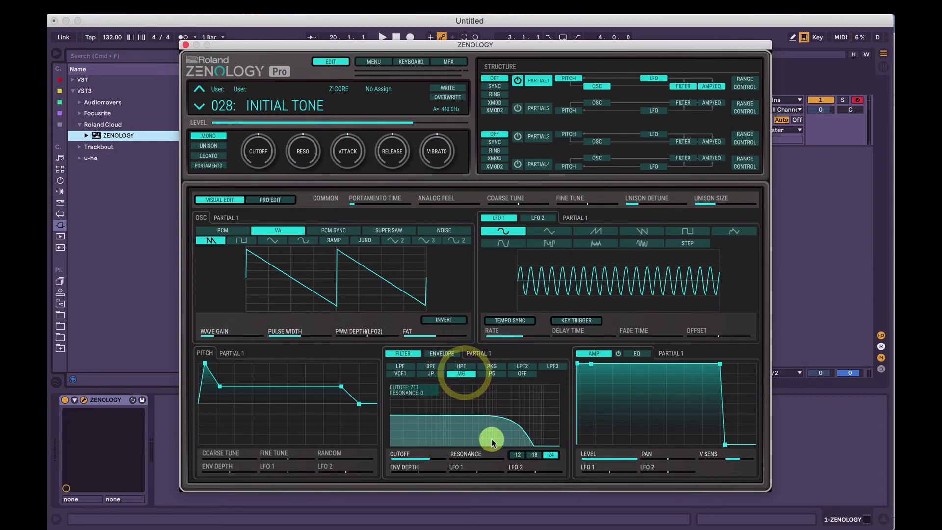
pyautogui.moveTo(493, 441); pyautogui.dragTo(505, 406)
pyautogui.click(491, 374)
pyautogui.click(484, 402)
pyautogui.click(511, 402)
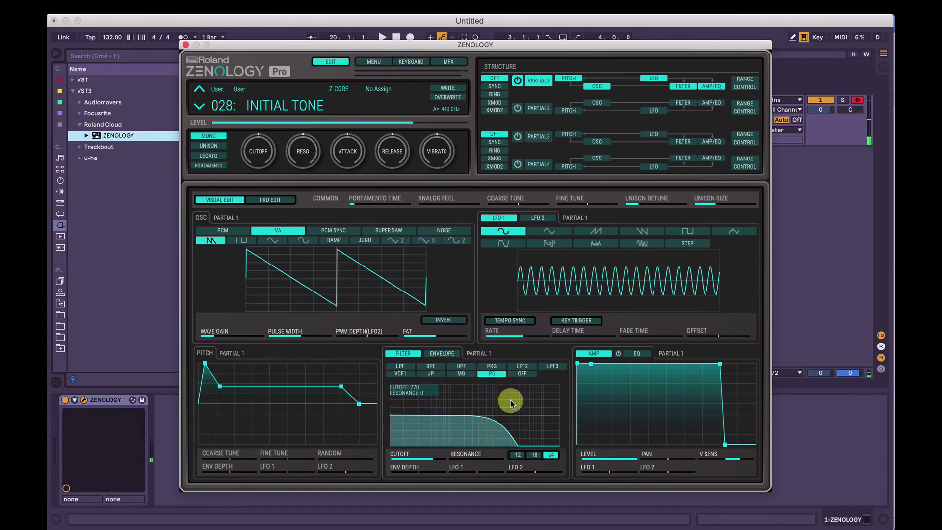
# - Set Partial 1's filter type to OFF, lower the cutoff, and raise the resonance to about 258
pyautogui.click(532, 373)
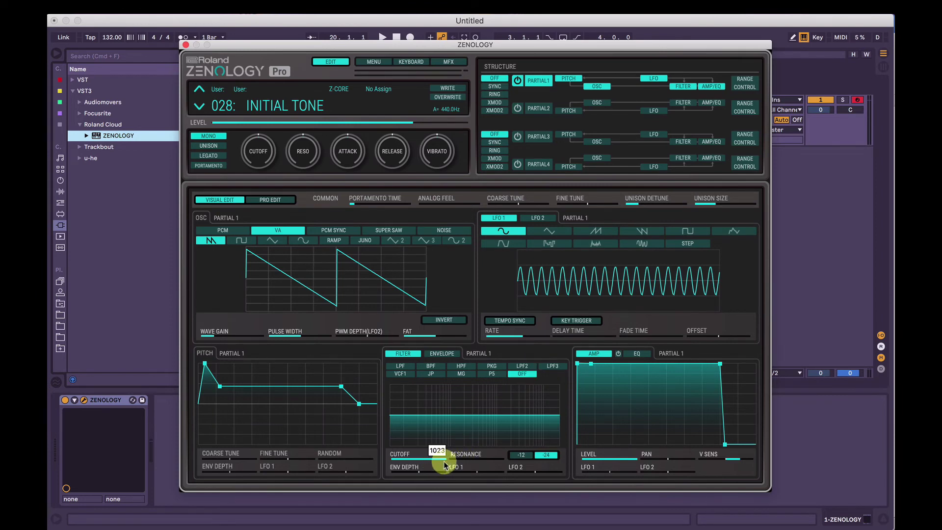
pyautogui.moveTo(444, 465); pyautogui.dragTo(420, 463)
pyautogui.click(465, 459)
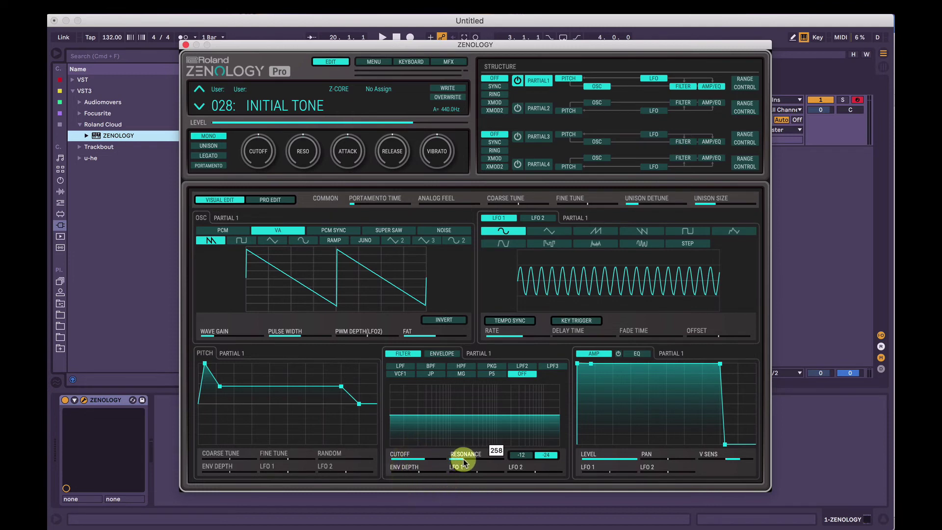
# - Switch Partial 1's filter to LPF, try a resonance of about 447, and reduce it to about 30
pyautogui.click(401, 367)
pyautogui.click(468, 460)
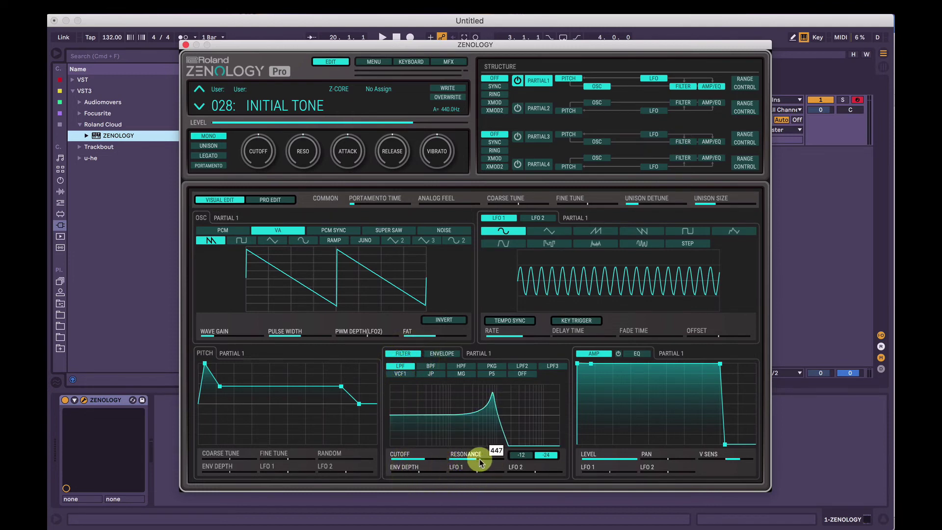
pyautogui.moveTo(448, 455); pyautogui.dragTo(417, 466)
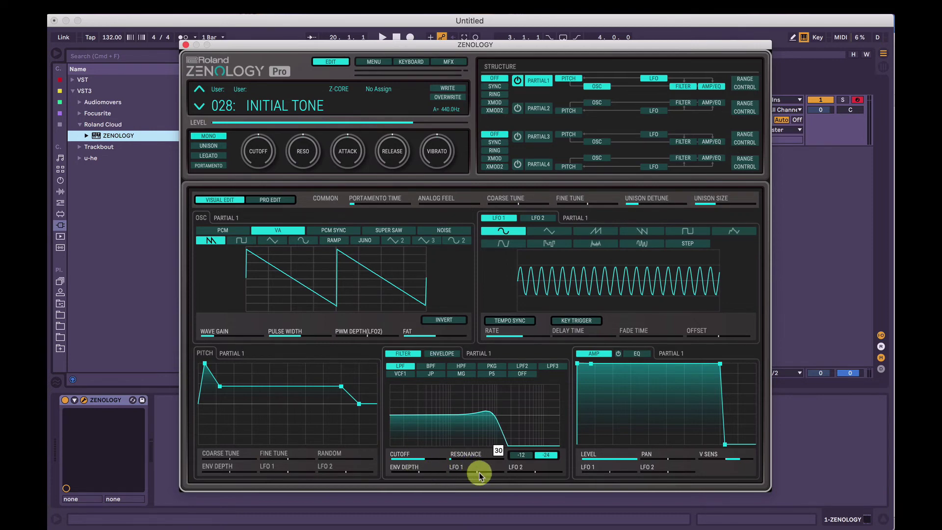
# - Add LFO 1 and LFO 2 modulation to Partial 1's filter and raise LFO 2's rate
pyautogui.moveTo(535, 476); pyautogui.dragTo(496, 472)
pyautogui.click(541, 218)
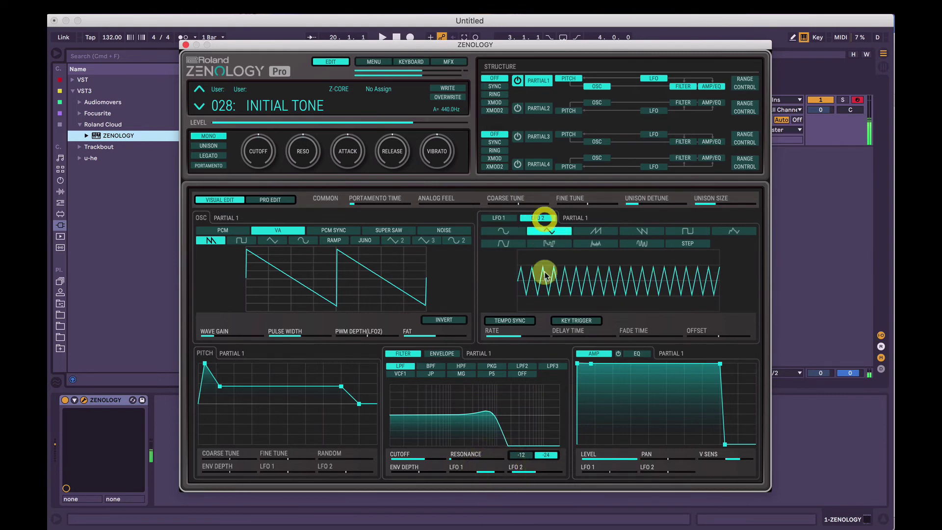
pyautogui.moveTo(531, 337); pyautogui.dragTo(536, 338)
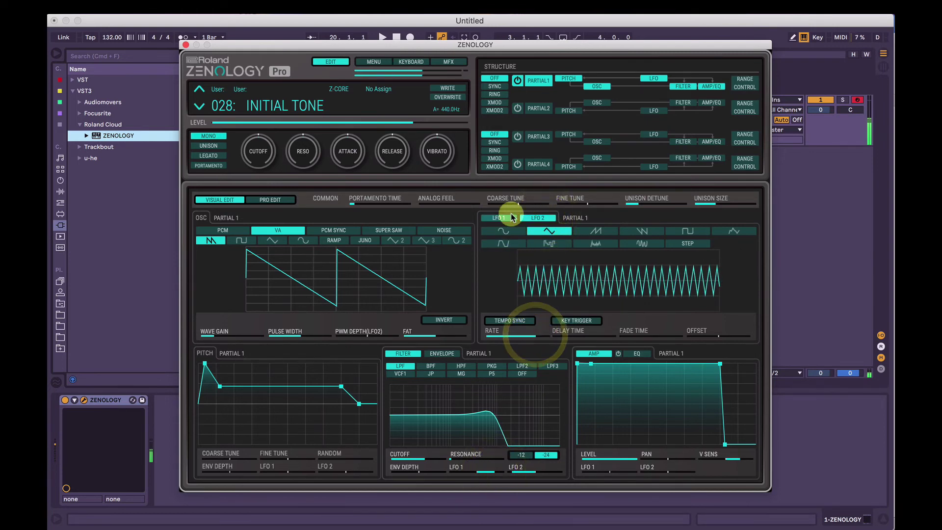
# - Show LFO 1's settings and reset the filter's LFO modulation depths to zero
pyautogui.click(498, 218)
pyautogui.moveTo(507, 472); pyautogui.dragTo(478, 474)
# - Show Partial 1's filter envelope and raise its sustain level to the maximum
pyautogui.click(442, 354)
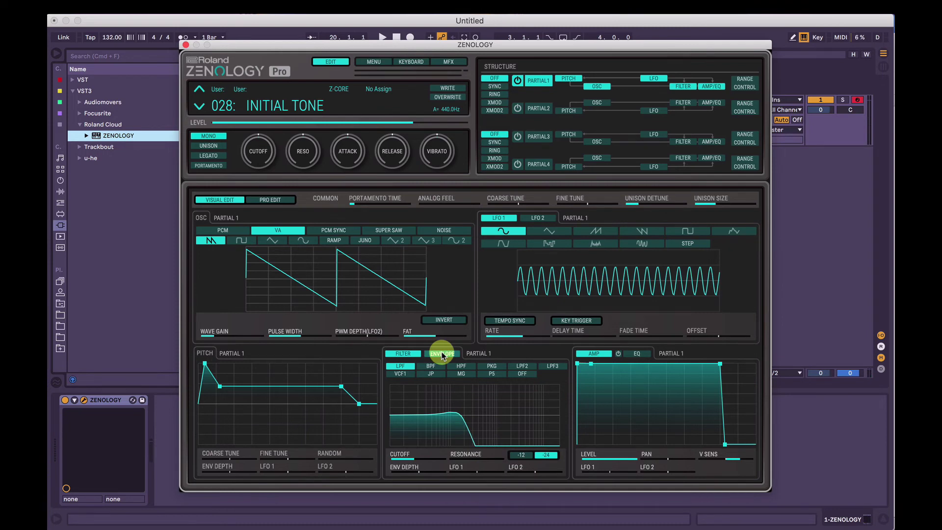
pyautogui.moveTo(393, 364); pyautogui.dragTo(531, 364)
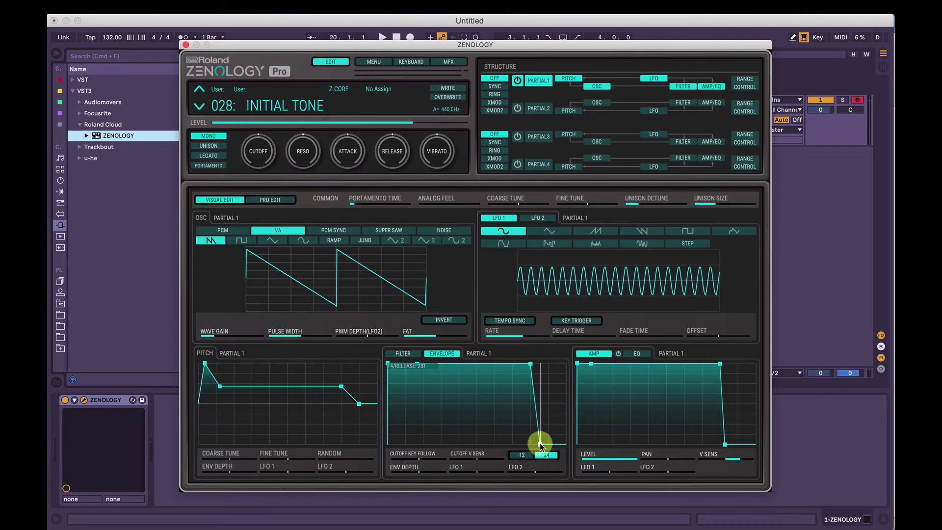
# - Check the partials' ADSR switches in Pro Edit and return to Visual Edit
pyautogui.click(274, 200)
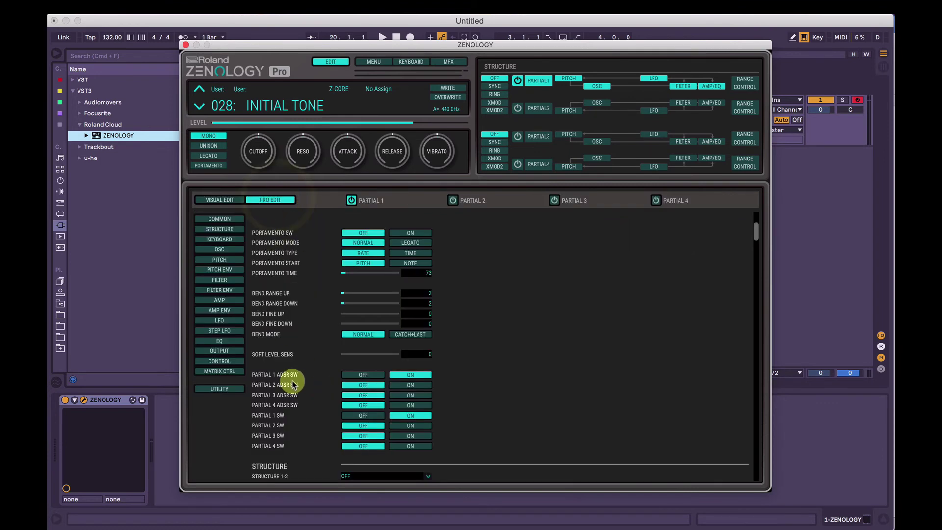
pyautogui.click(224, 199)
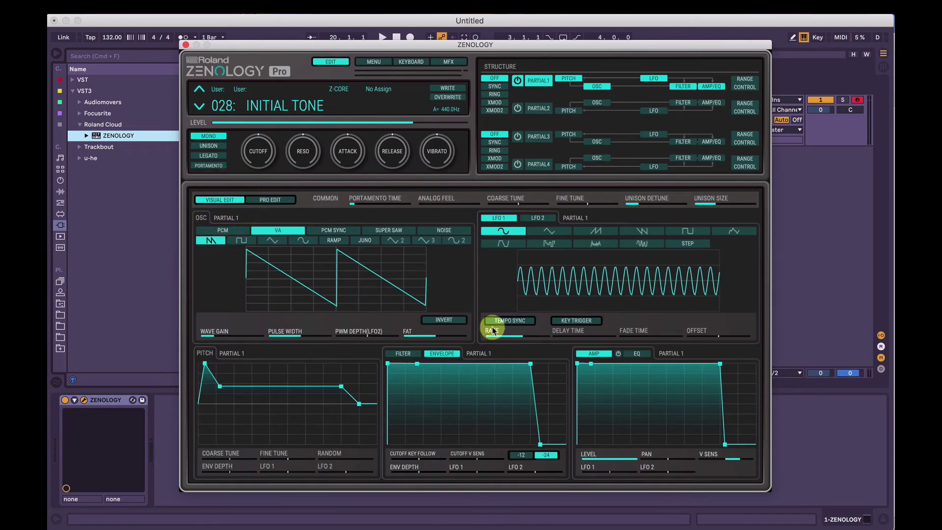
# - Set Partial 1's filter envelope to a decay of about 210 with sustain at 0, and lower the filter cutoff
pyautogui.moveTo(478, 377)
pyautogui.mouseDown()
pyautogui.moveTo(414, 361)
pyautogui.moveTo(410, 437)
pyautogui.moveTo(399, 455)
pyautogui.mouseUp()
pyautogui.click(415, 378)
pyautogui.click(402, 353)
pyautogui.moveTo(440, 411); pyautogui.dragTo(448, 415)
pyautogui.click(444, 353)
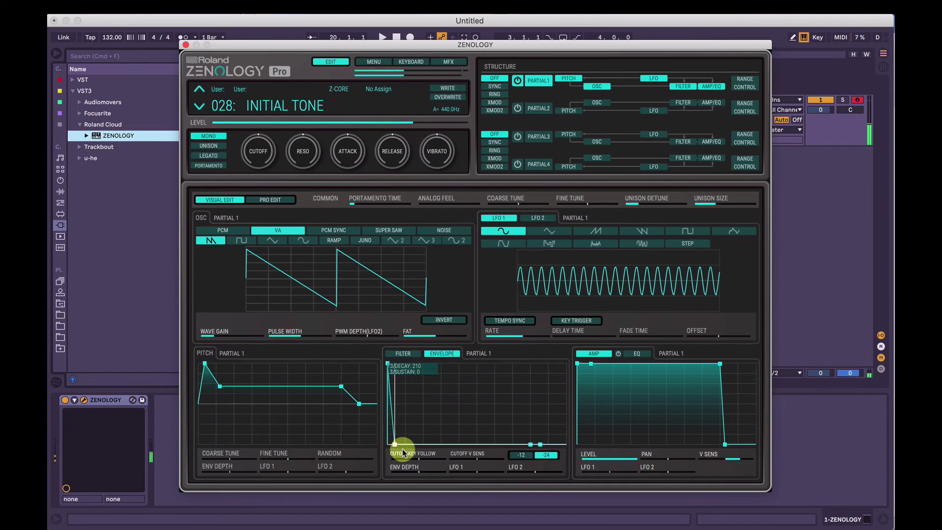
# - Try full envelope depth on Partial 1's filter with a shorter decay and slightly longer attack, and reset the depth to zero
pyautogui.moveTo(418, 470); pyautogui.dragTo(448, 473)
pyautogui.moveTo(395, 444); pyautogui.dragTo(392, 445)
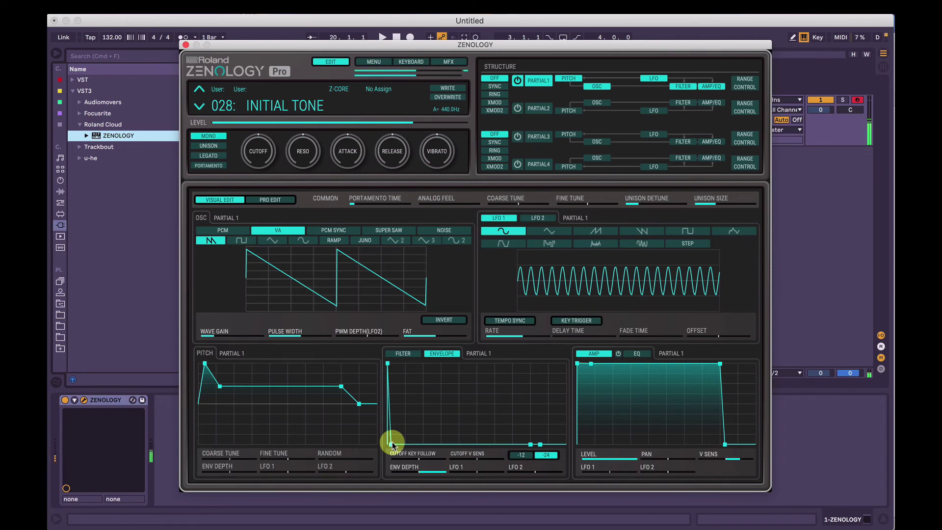
pyautogui.moveTo(389, 362); pyautogui.dragTo(391, 364)
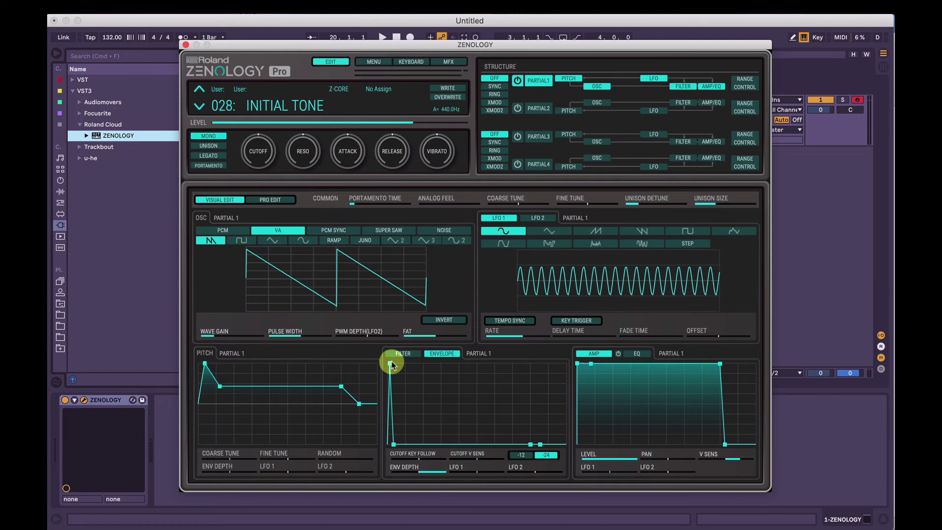
pyautogui.click(419, 470)
pyautogui.moveTo(418, 470)
pyautogui.mouseDown()
pyautogui.moveTo(435, 435)
pyautogui.moveTo(421, 469)
pyautogui.mouseUp()
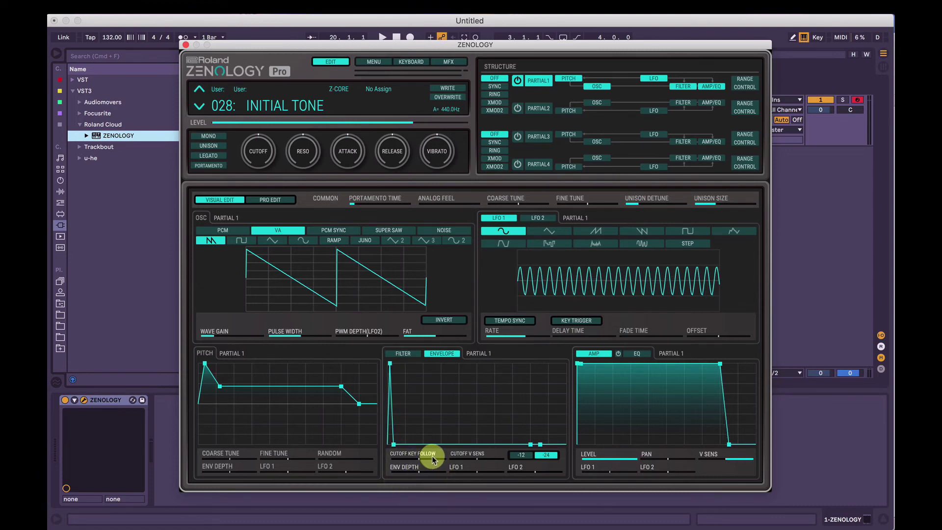
# - Lower Partial 1's LPF cutoff to about 571 and raise the filter's Cutoff Key Follow
pyautogui.click(412, 357)
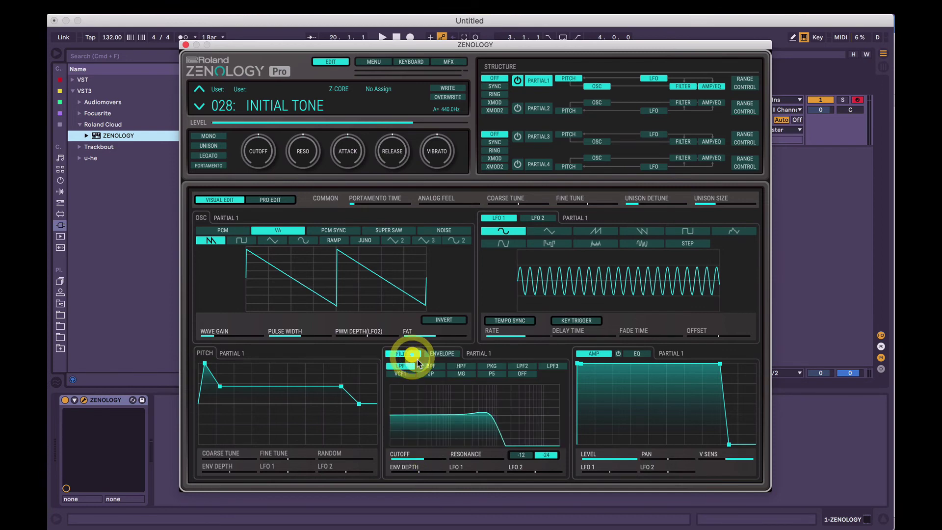
pyautogui.moveTo(477, 400)
pyautogui.mouseDown()
pyautogui.moveTo(458, 414)
pyautogui.moveTo(469, 412)
pyautogui.mouseUp()
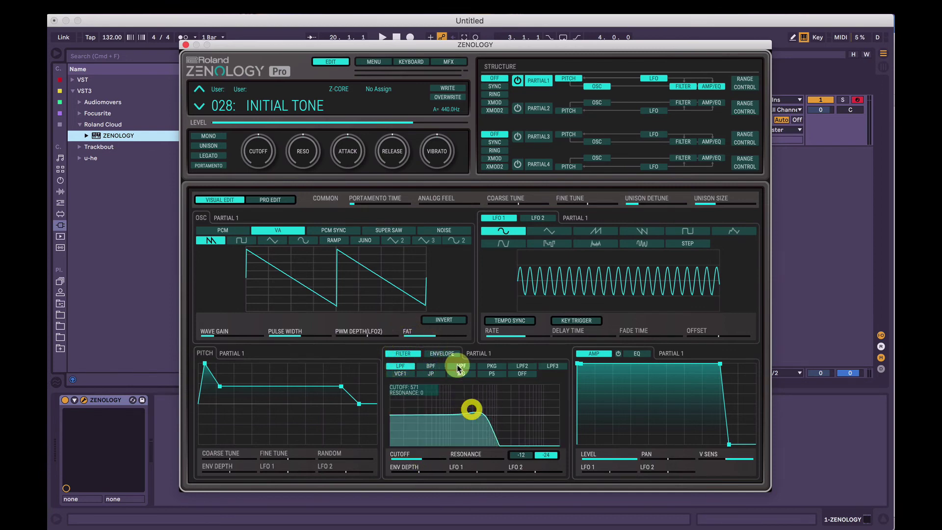
pyautogui.click(443, 354)
pyautogui.moveTo(422, 463); pyautogui.dragTo(421, 461)
pyautogui.click(447, 398)
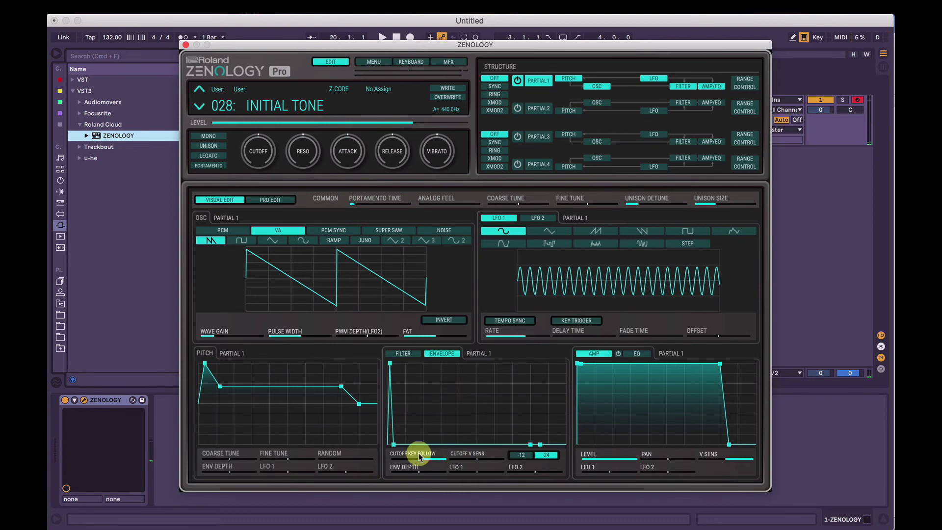
# - Reset Partial 1's Cutoff Key Follow to zero and try out Cutoff V Sens
pyautogui.moveTo(420, 454); pyautogui.dragTo(483, 459)
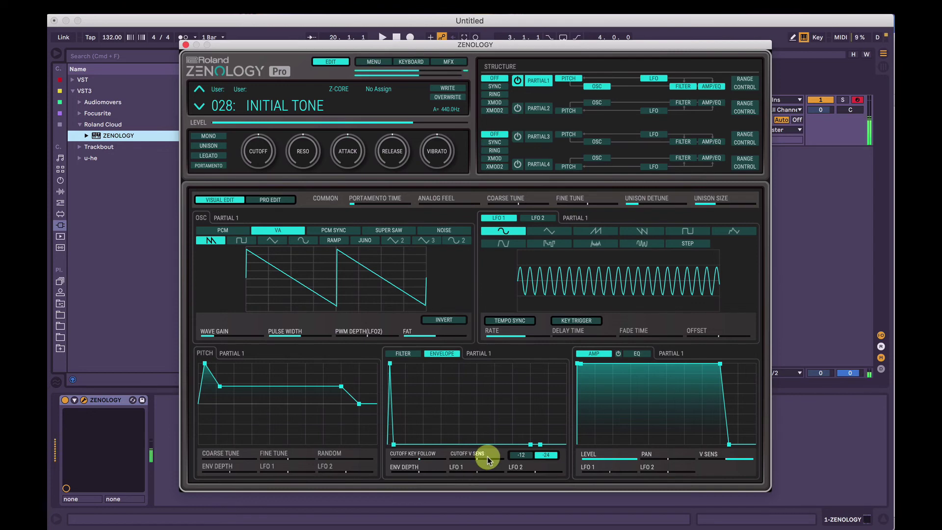
pyautogui.moveTo(489, 458); pyautogui.dragTo(515, 461)
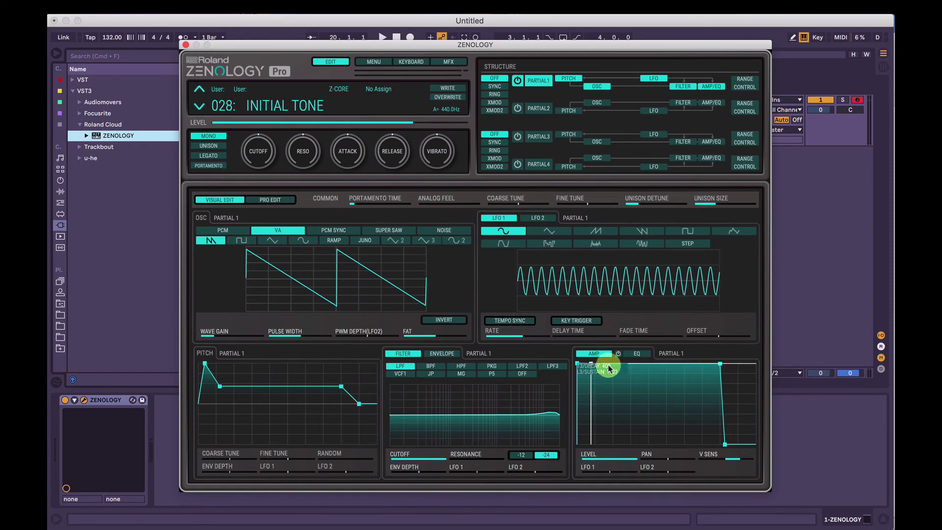
pyautogui.click(444, 354)
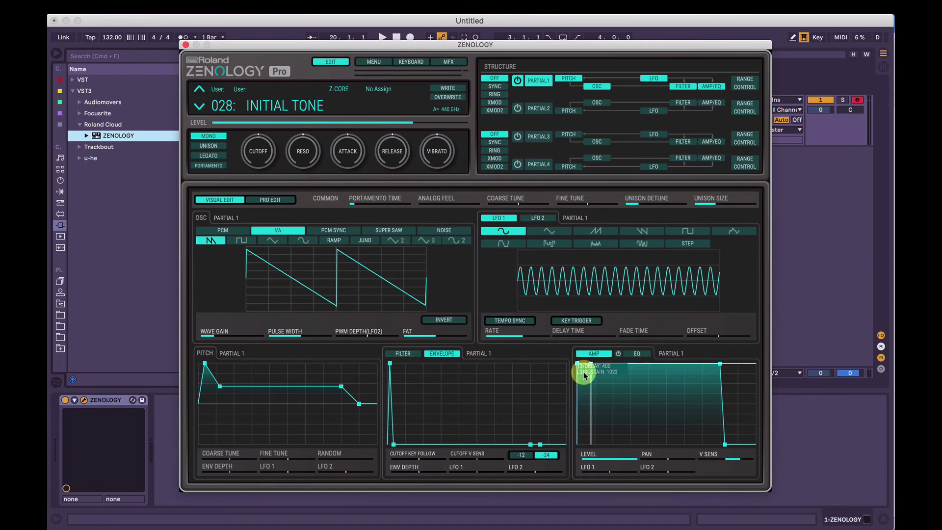
# - Turn off Mono and give Partial 1's amp envelope a slower attack, a decay of about 386, sustain at 0, and a longer release
pyautogui.click(210, 136)
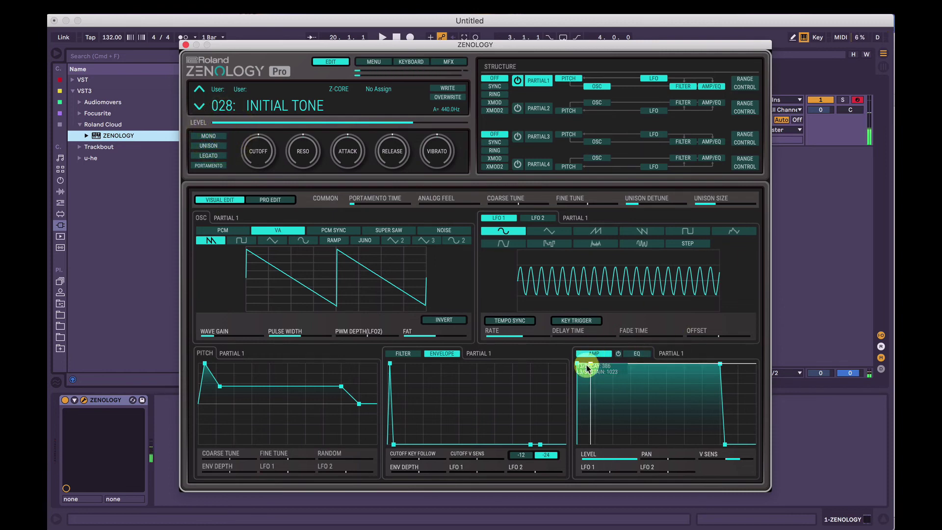
pyautogui.moveTo(588, 366)
pyautogui.mouseDown()
pyautogui.moveTo(605, 399)
pyautogui.moveTo(590, 364)
pyautogui.mouseUp()
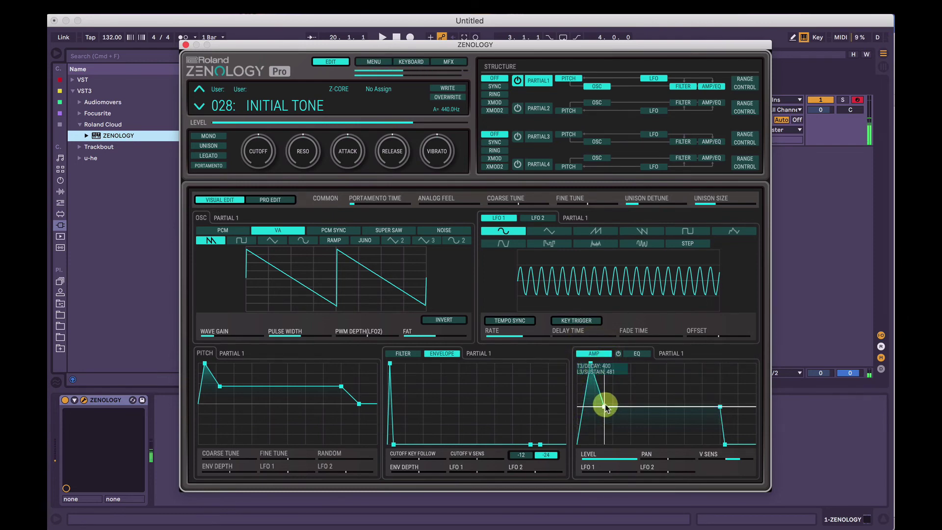
pyautogui.moveTo(604, 405); pyautogui.dragTo(603, 445)
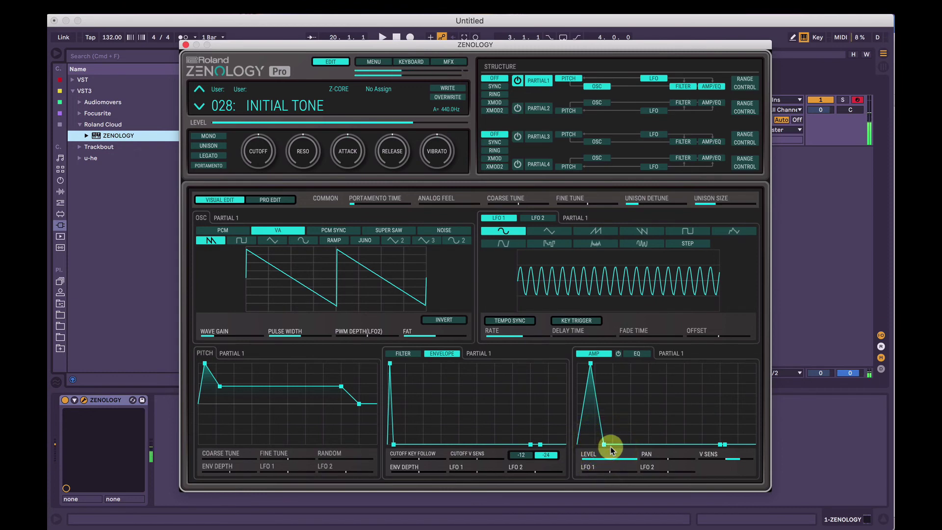
pyautogui.moveTo(725, 444); pyautogui.dragTo(745, 450)
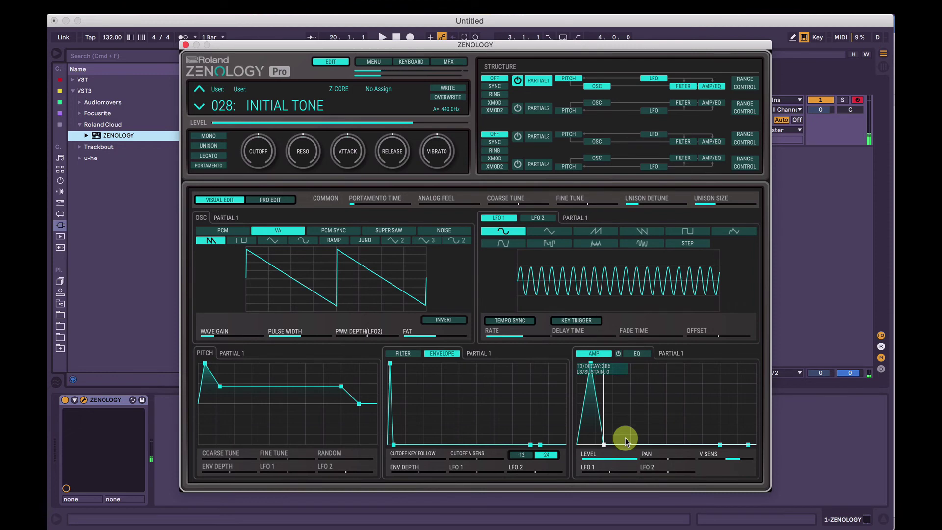
# - Shape Partial 1's EQ by cutting the low and high bands, boosting the mid band, and trying Mid Q
pyautogui.click(637, 354)
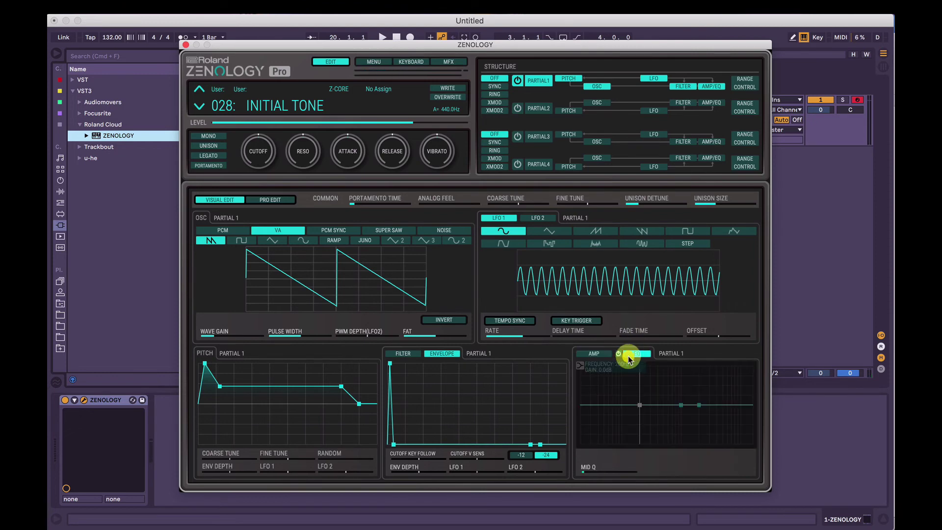
pyautogui.moveTo(639, 405); pyautogui.dragTo(609, 437)
pyautogui.moveTo(681, 405); pyautogui.dragTo(660, 391)
pyautogui.moveTo(698, 404); pyautogui.dragTo(708, 438)
pyautogui.moveTo(588, 469)
pyautogui.mouseDown()
pyautogui.moveTo(603, 470)
pyautogui.moveTo(583, 476)
pyautogui.mouseUp()
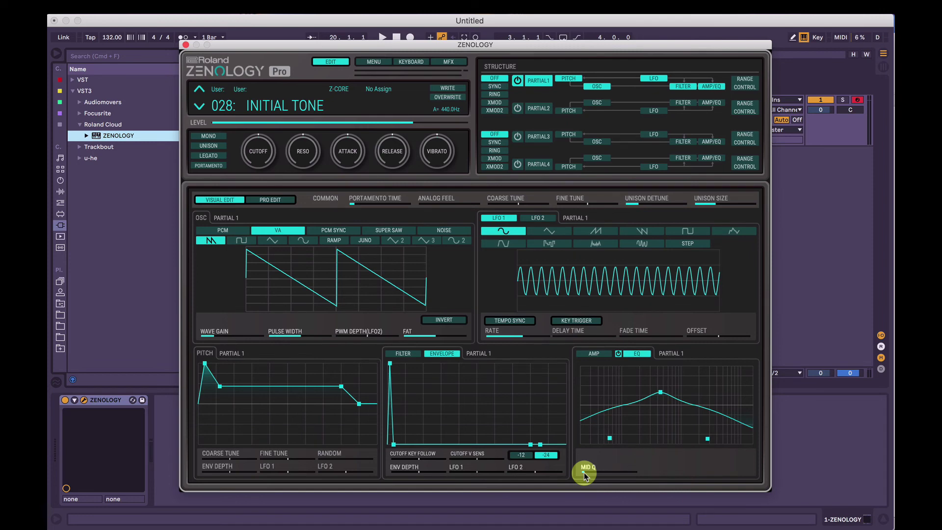
# - Toggle Partial 1's EQ, leave it switched off, and return to the amp envelope
pyautogui.click(618, 354)
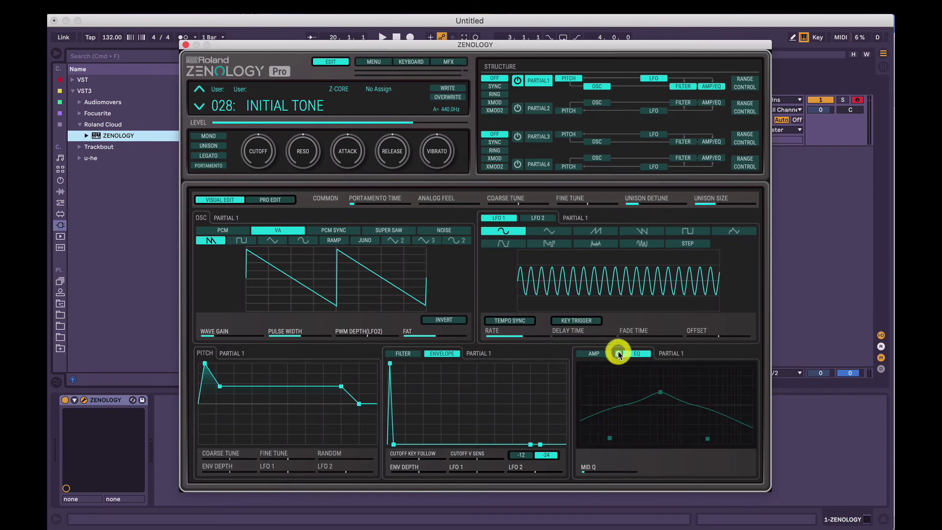
pyautogui.click(618, 353)
pyautogui.click(619, 353)
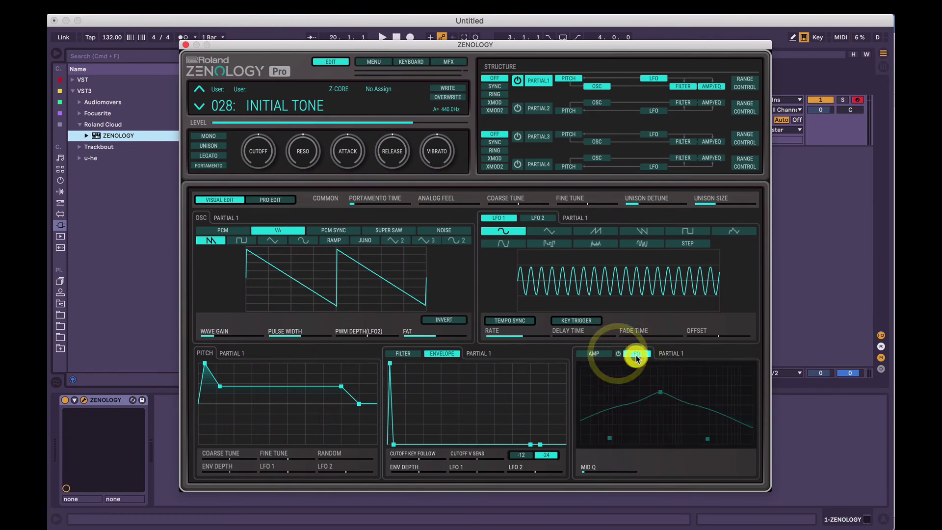
pyautogui.click(640, 353)
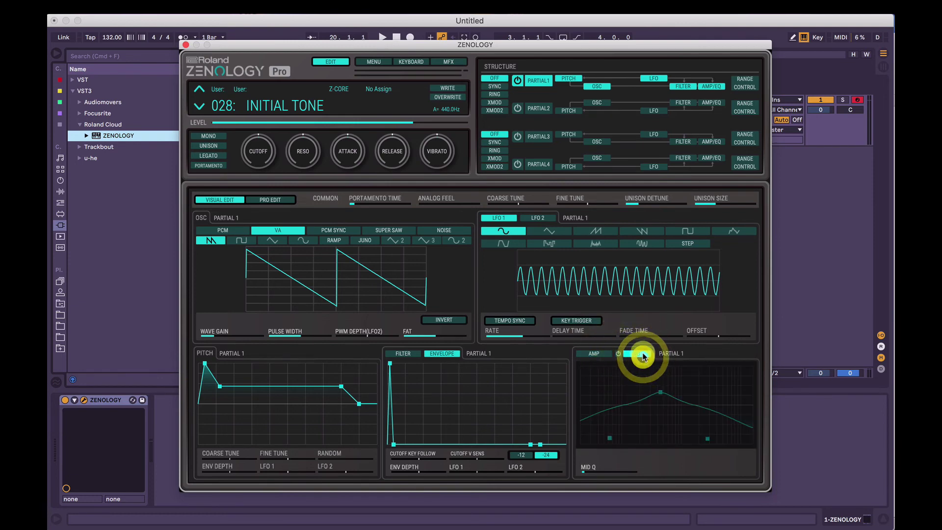
pyautogui.click(611, 353)
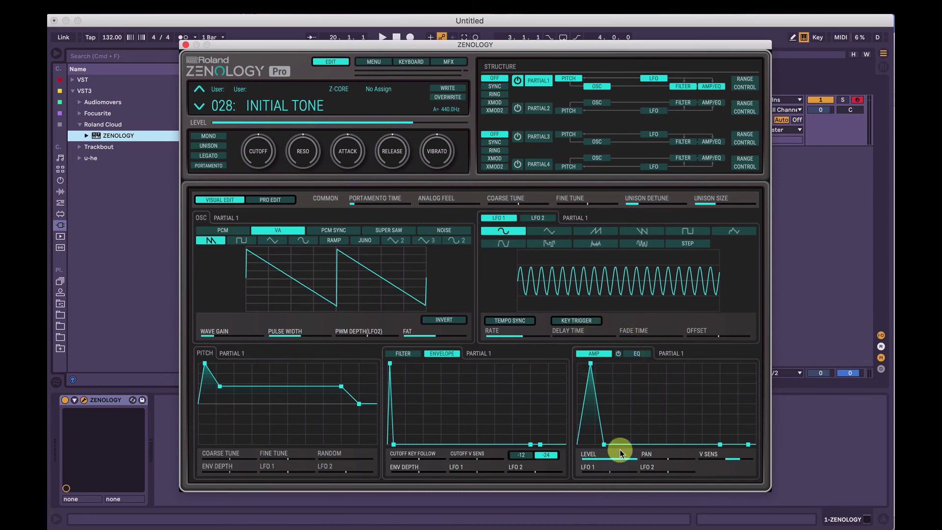
# - Set Partial 1's amp envelope to maximum sustain and zero attack, shorten the release, and keep the level at 127
pyautogui.moveTo(605, 443); pyautogui.dragTo(605, 322)
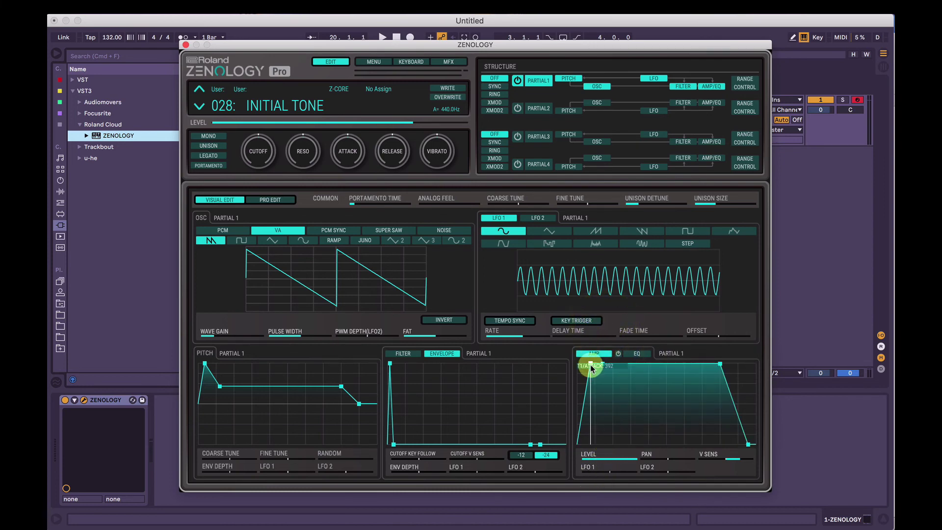
pyautogui.moveTo(591, 368); pyautogui.dragTo(553, 361)
pyautogui.moveTo(626, 451); pyautogui.dragTo(674, 454)
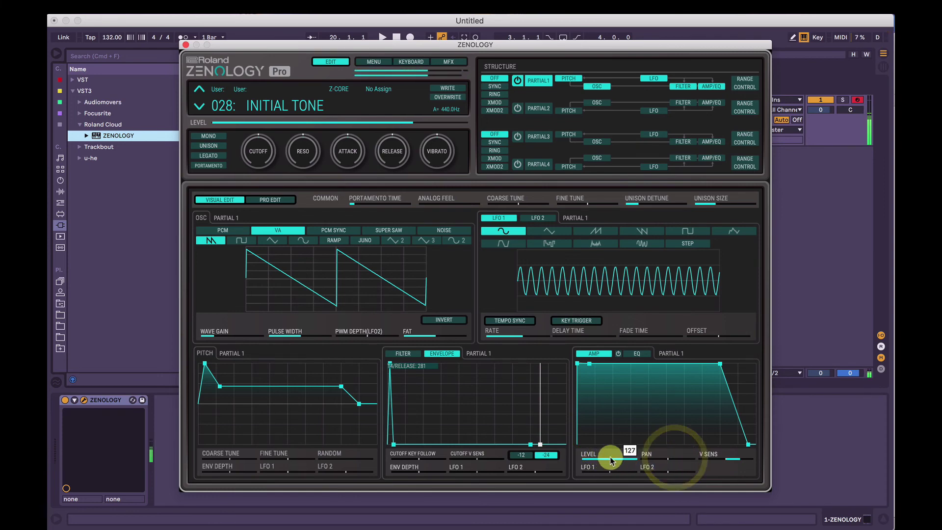
pyautogui.moveTo(748, 444); pyautogui.dragTo(729, 444)
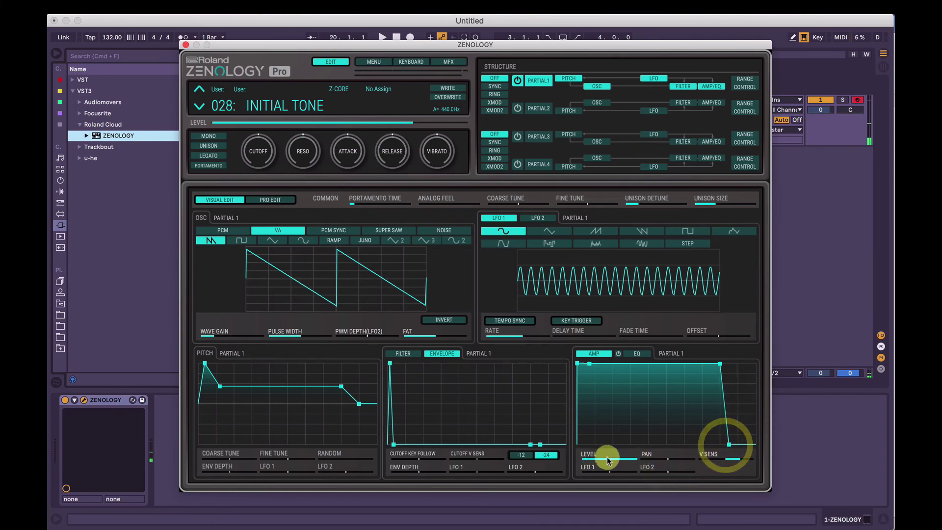
# - Try Partial 1's amp panning, return it to centre, and raise V Sens to the maximum
pyautogui.moveTo(651, 456)
pyautogui.mouseDown()
pyautogui.moveTo(666, 460)
pyautogui.moveTo(622, 456)
pyautogui.moveTo(772, 457)
pyautogui.moveTo(702, 466)
pyautogui.moveTo(668, 458)
pyautogui.mouseUp()
pyautogui.click(737, 460)
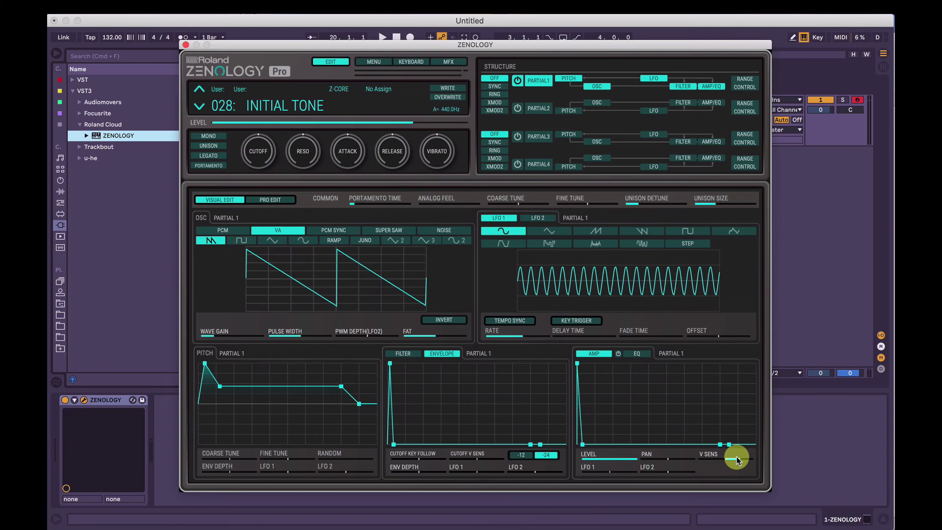
pyautogui.moveTo(737, 459); pyautogui.dragTo(757, 464)
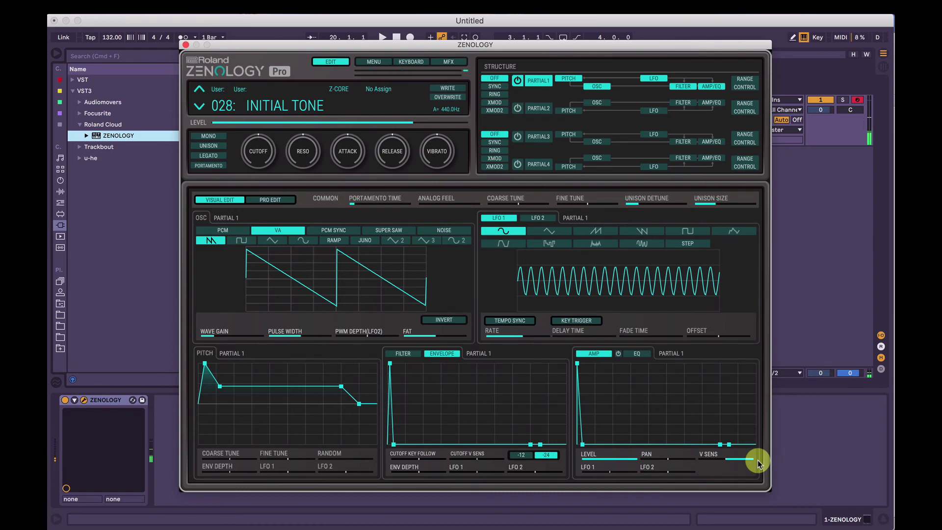
# - Try LFO 1 amp modulation at 100 on Partial 1 with sustain at 1023, adjust LFO 1's rate, and reset the depth to 0
pyautogui.moveTo(620, 474); pyautogui.dragTo(651, 475)
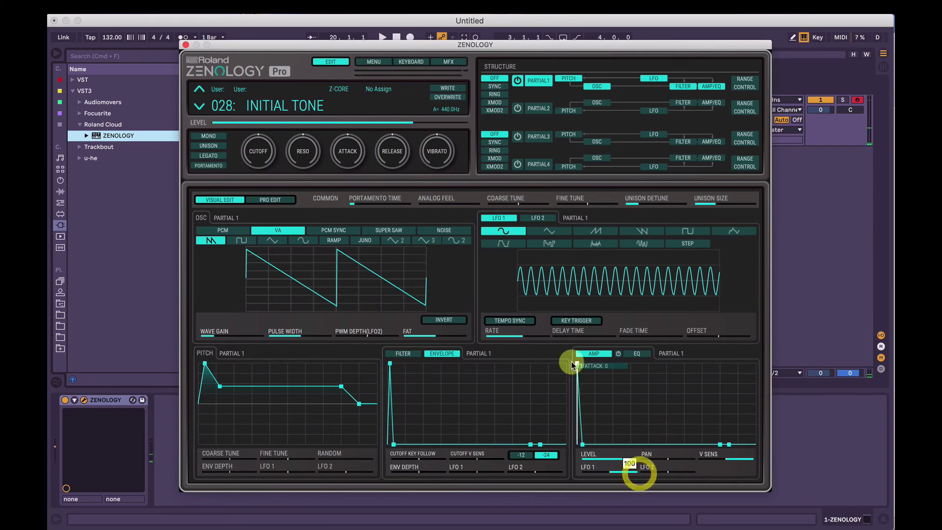
pyautogui.moveTo(582, 443); pyautogui.dragTo(582, 275)
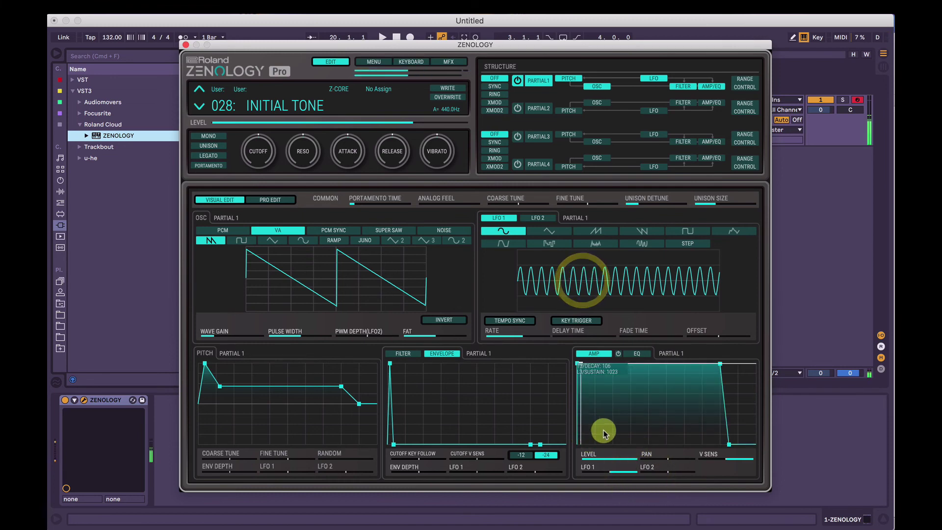
pyautogui.moveTo(624, 476); pyautogui.dragTo(636, 472)
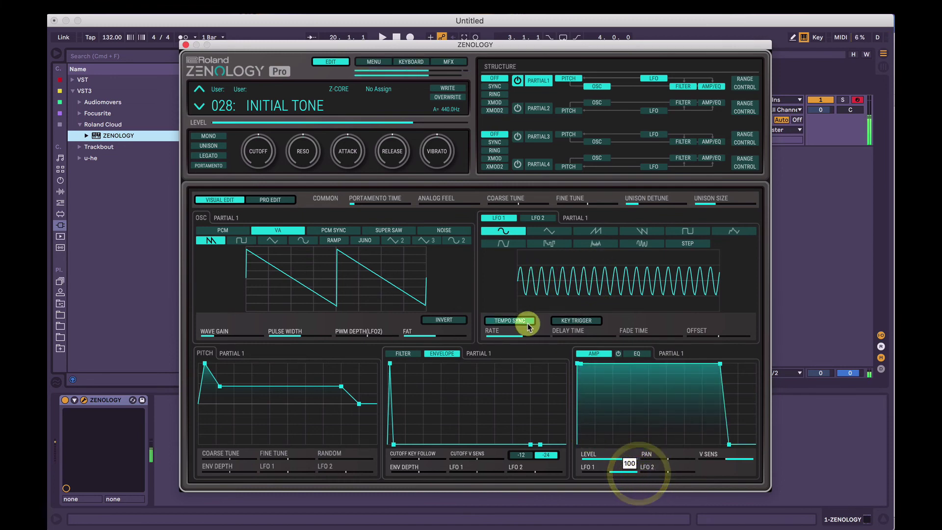
pyautogui.moveTo(523, 336)
pyautogui.mouseDown()
pyautogui.moveTo(542, 336)
pyautogui.moveTo(525, 337)
pyautogui.mouseUp()
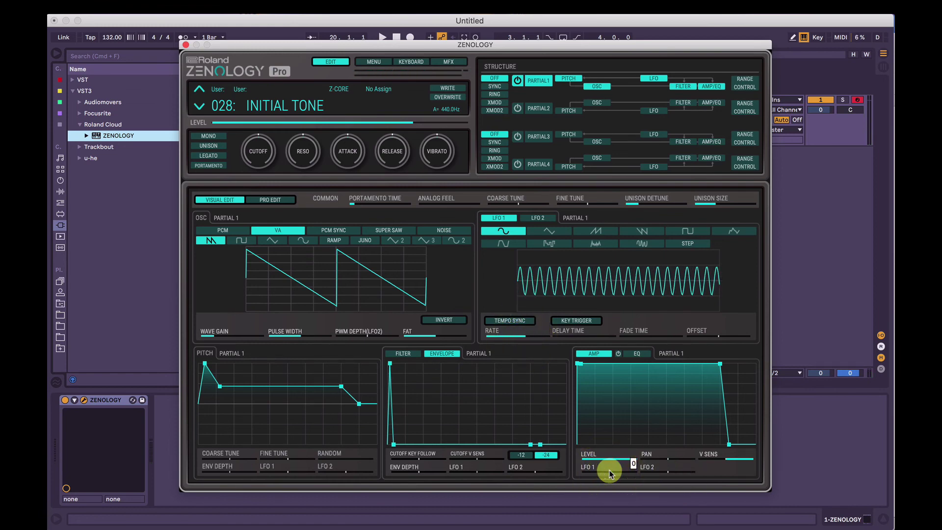
# - Show Partial 1's range and matrix controls, and switch on Partial 2 with a VA square-wave oscillator
pyautogui.click(747, 80)
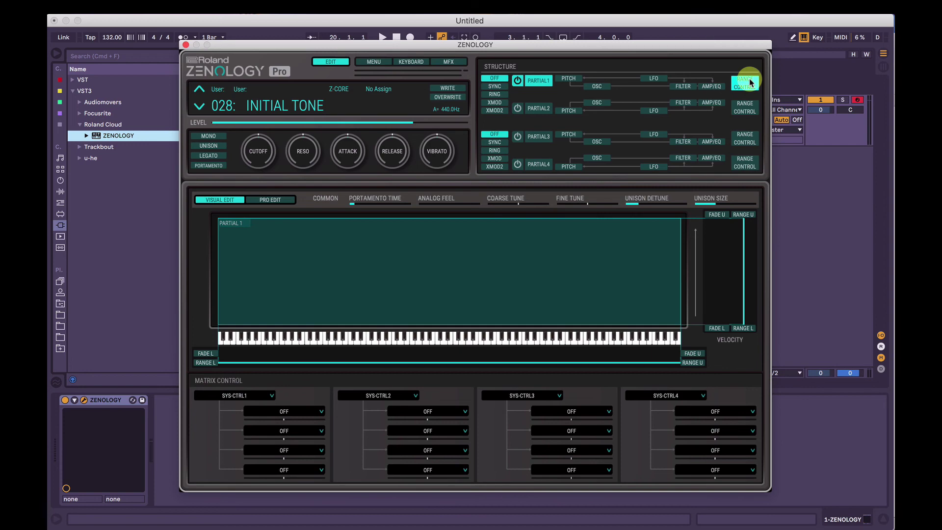
pyautogui.click(536, 100)
pyautogui.click(517, 108)
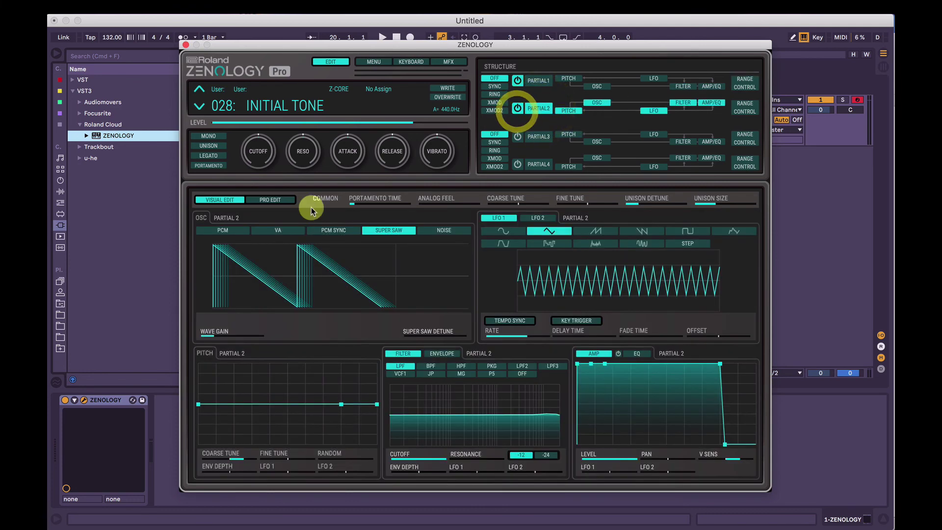
pyautogui.click(256, 231)
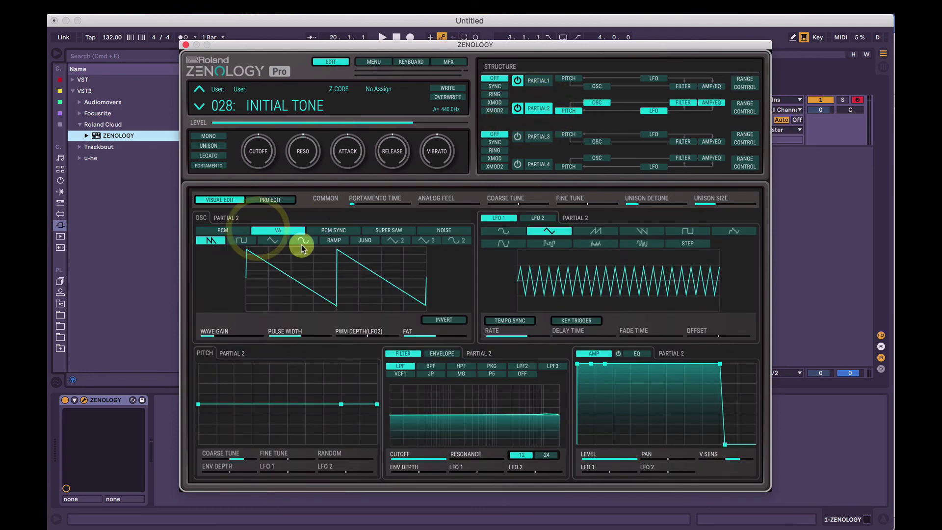
pyautogui.click(241, 240)
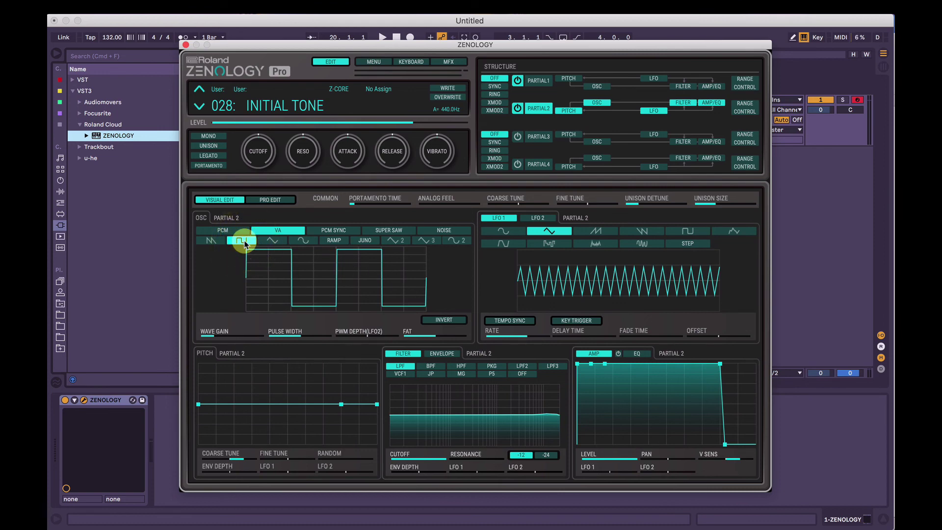
# - Set the lower limit of Partial 1's key range to C4 (60)
pyautogui.click(540, 80)
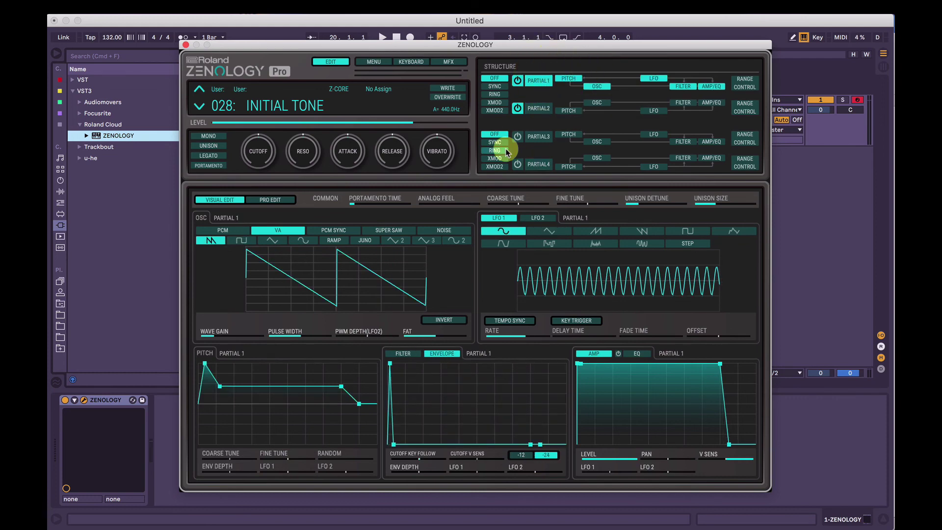
pyautogui.click(746, 82)
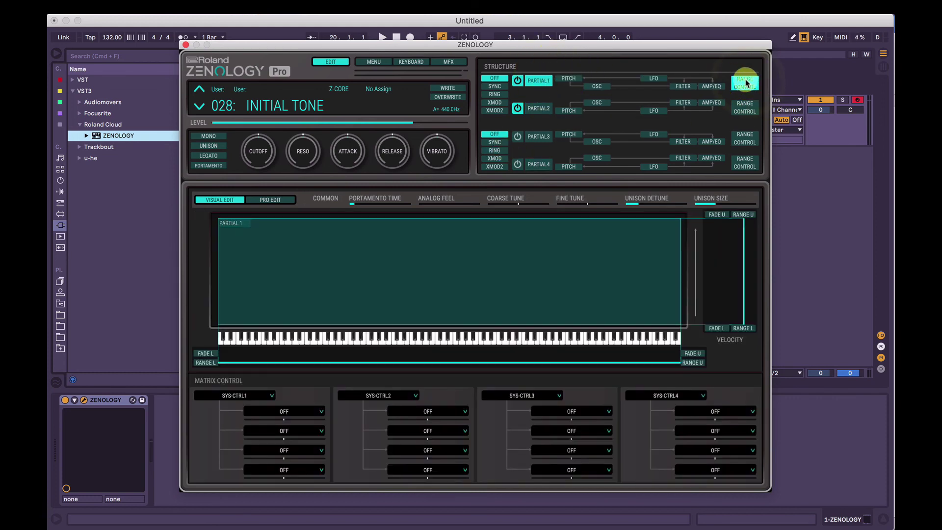
pyautogui.moveTo(248, 272)
pyautogui.mouseDown()
pyautogui.moveTo(206, 272)
pyautogui.moveTo(233, 284)
pyautogui.moveTo(439, 301)
pyautogui.mouseUp()
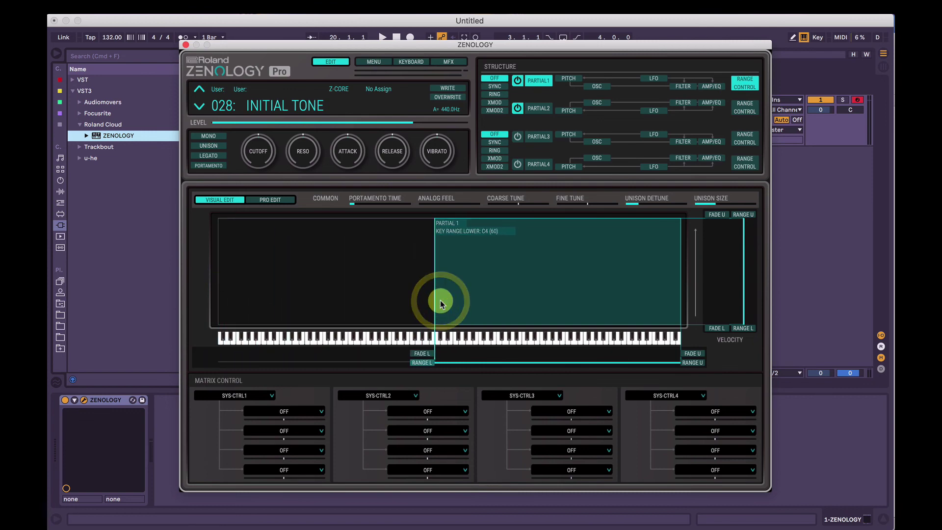
# - Lower Partial 2's upper key range limit to meet the start of Partial 1's range, and compare the two partials' ranges
pyautogui.click(746, 107)
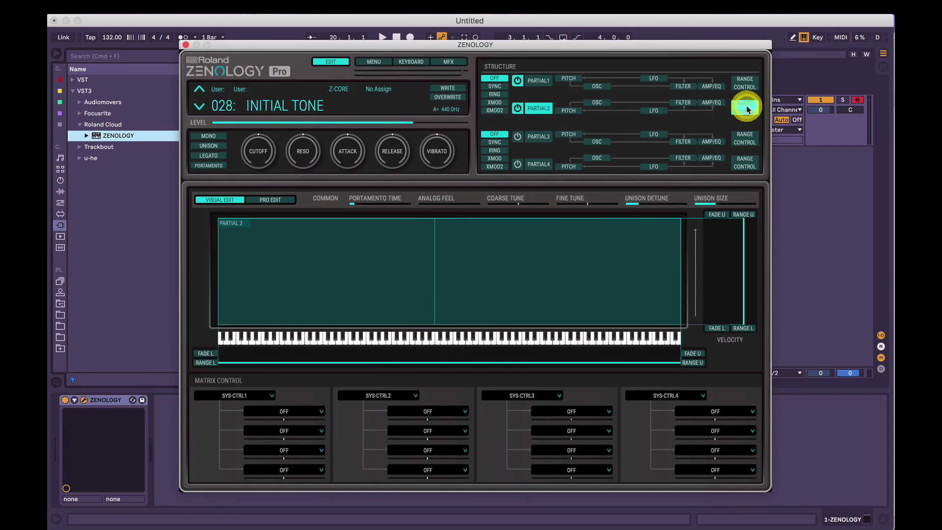
pyautogui.moveTo(680, 263); pyautogui.dragTo(428, 273)
pyautogui.click(745, 83)
pyautogui.click(744, 107)
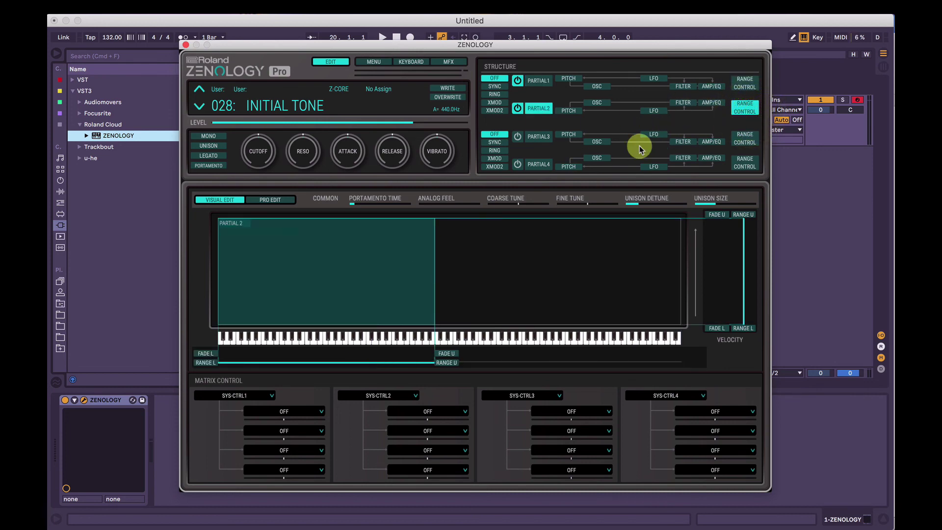
pyautogui.click(744, 82)
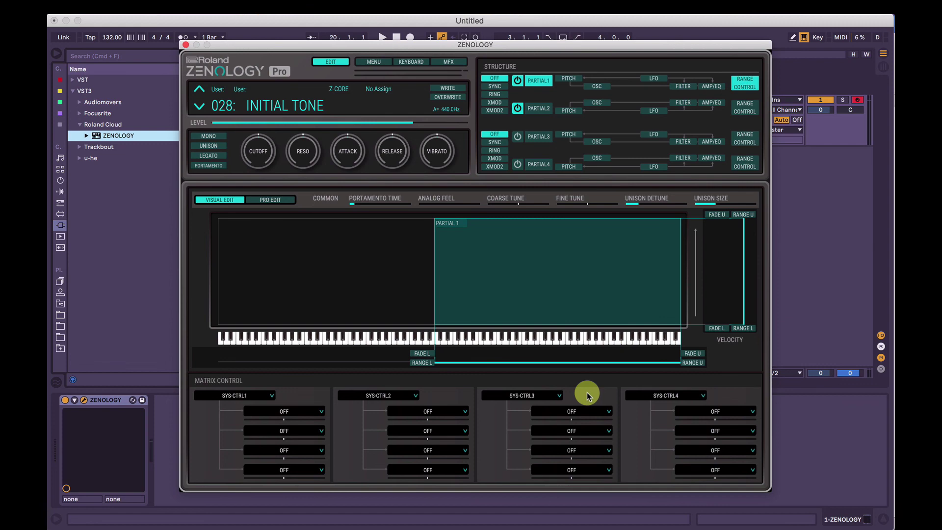
# - Load the TR-909 kit from the Drums category across all banks and return to the drum kit editor
pyautogui.click(282, 108)
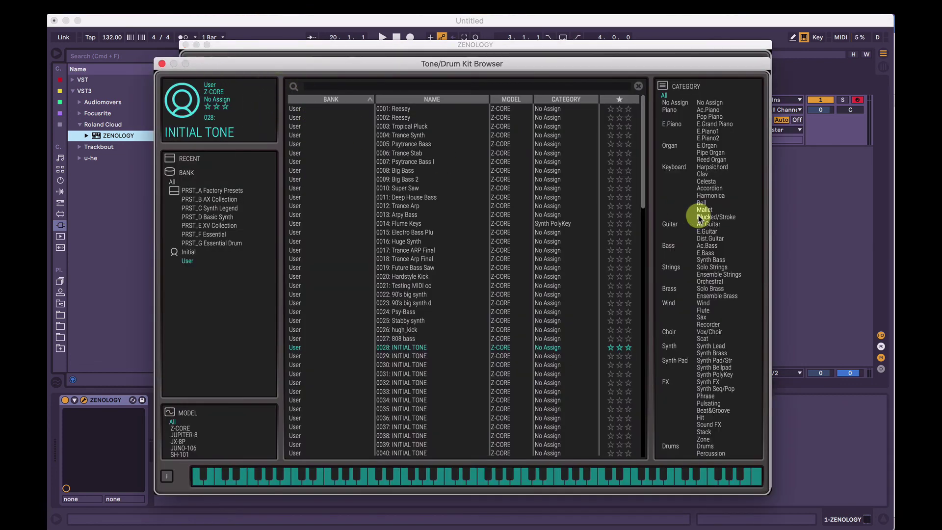
pyautogui.click(706, 446)
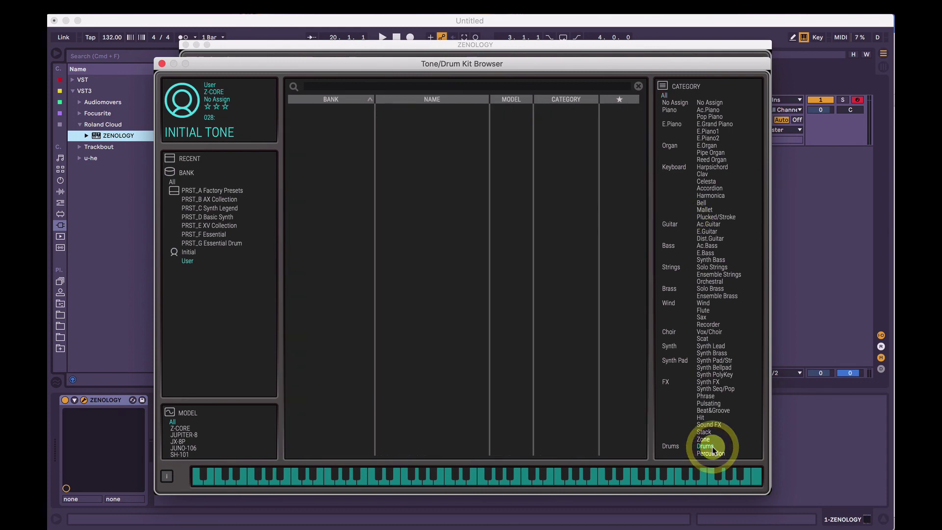
pyautogui.click(176, 182)
pyautogui.scroll(-10, 438, 308)
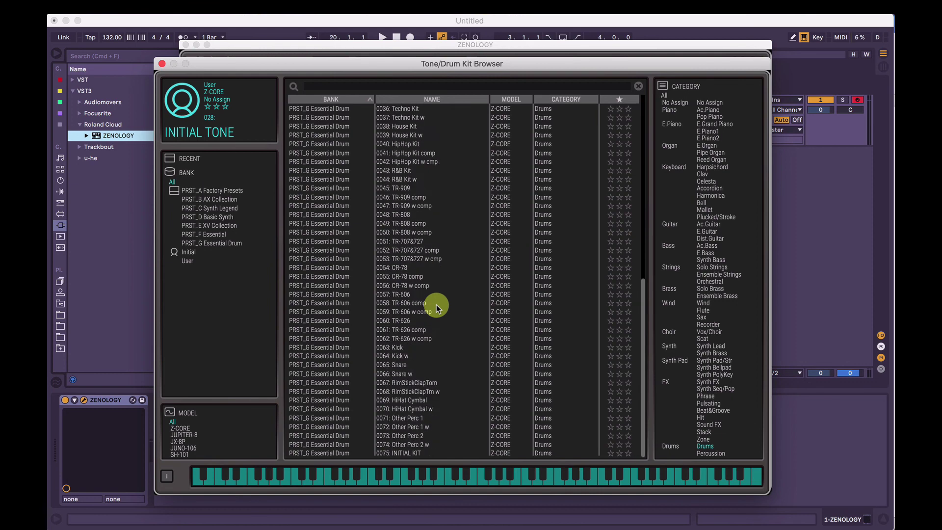
pyautogui.scroll(2, 434, 305)
pyautogui.click(407, 222)
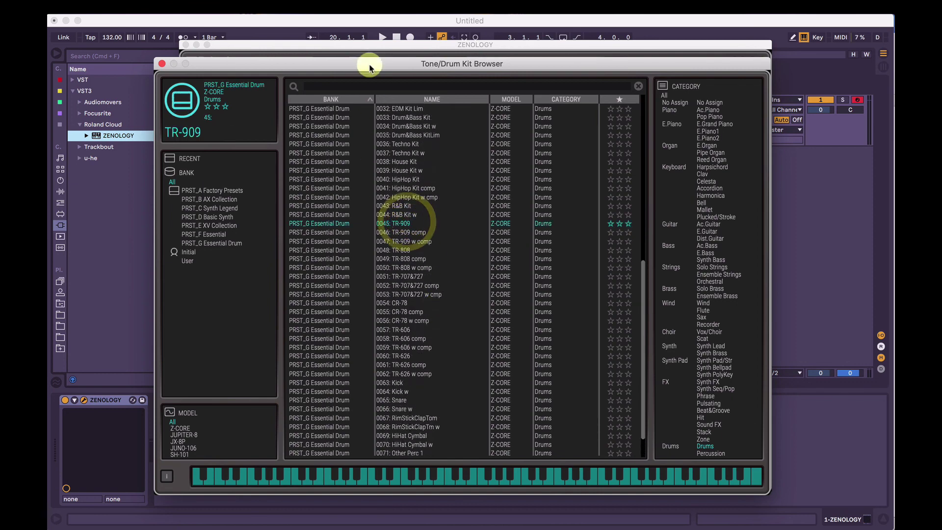
pyautogui.click(162, 64)
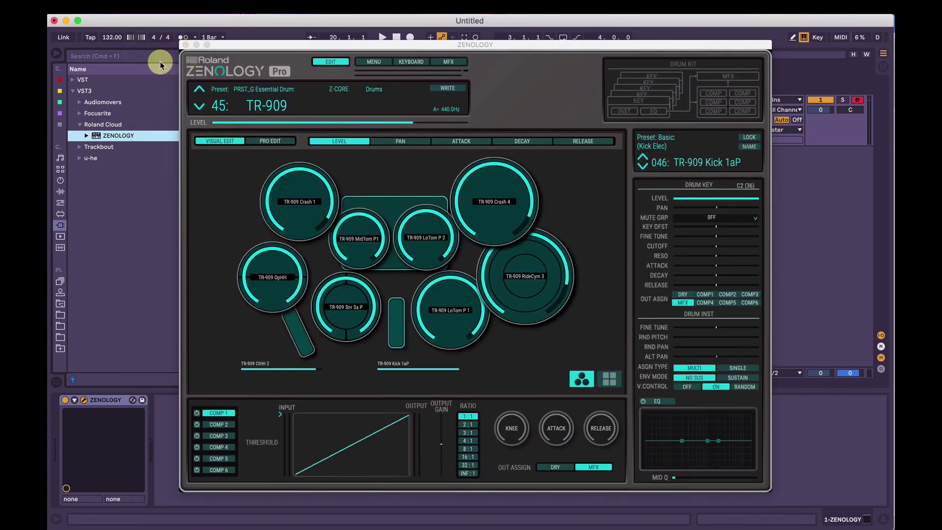
# - Try lowering the TR-909 closed hi-hat's level to 66, and restore it to maximum
pyautogui.click(338, 142)
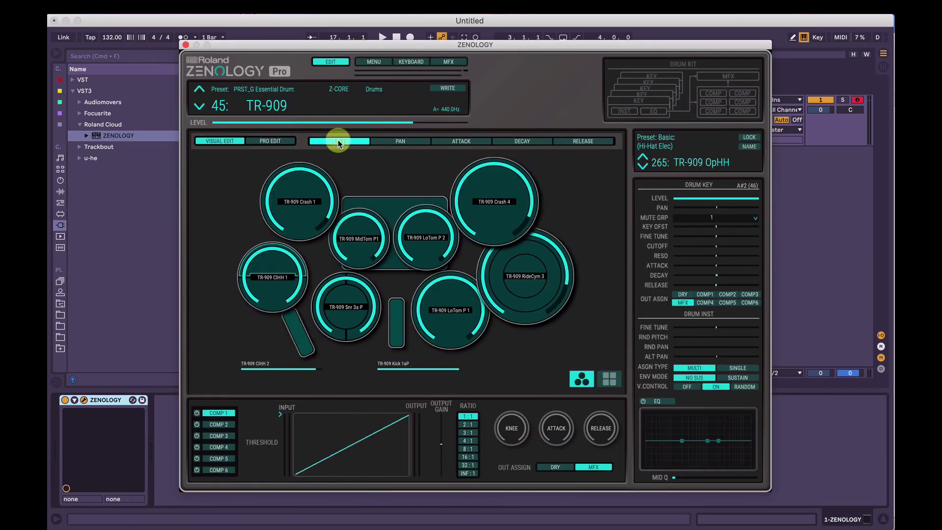
pyautogui.click(298, 211)
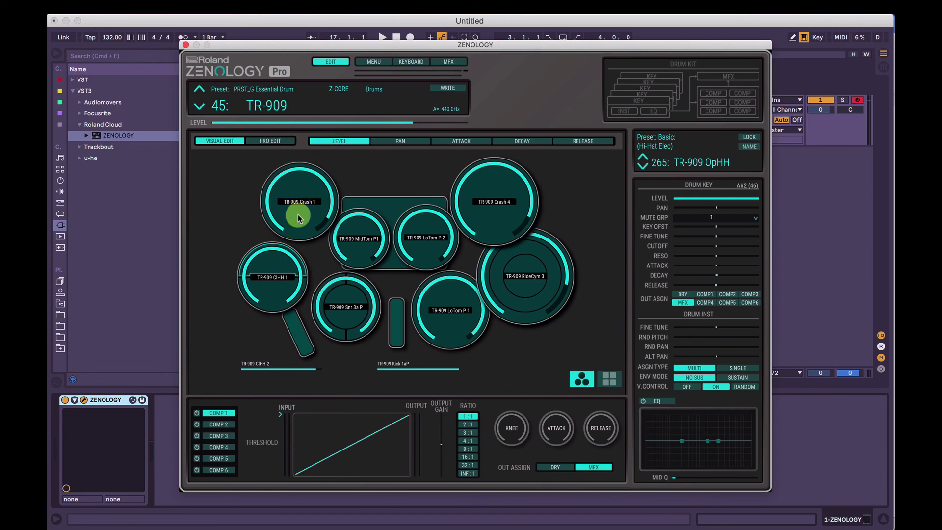
pyautogui.click(449, 238)
pyautogui.click(273, 294)
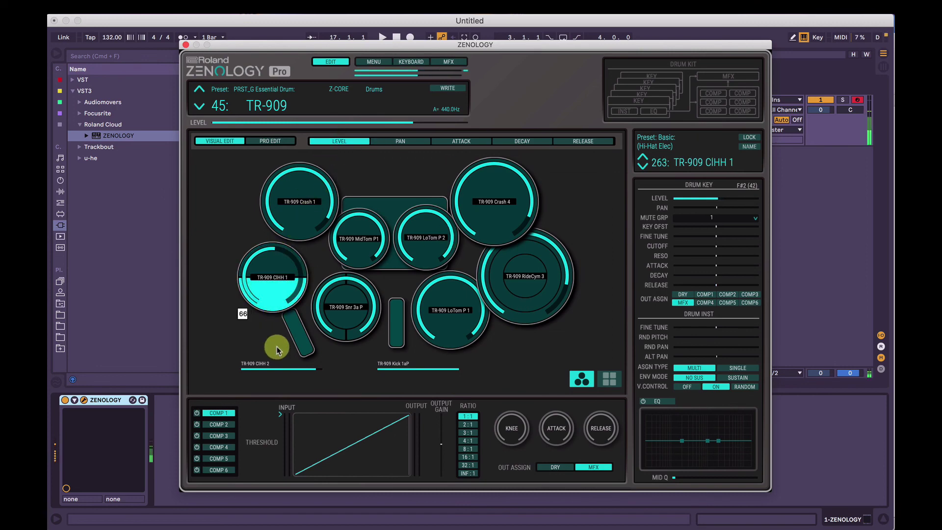
pyautogui.click(309, 206)
# - Try panning the TR-909 closed hi-hat fully left to -64
pyautogui.click(398, 141)
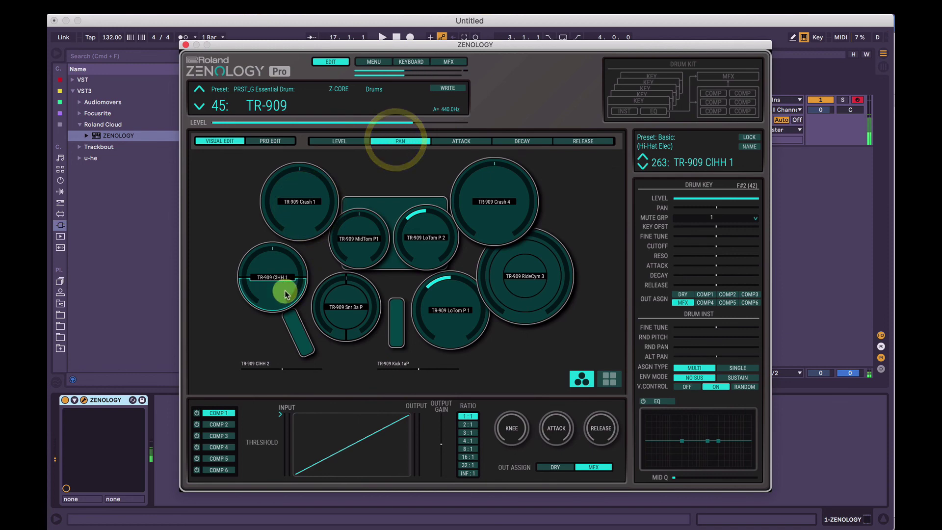
pyautogui.moveTo(276, 237); pyautogui.dragTo(279, 344)
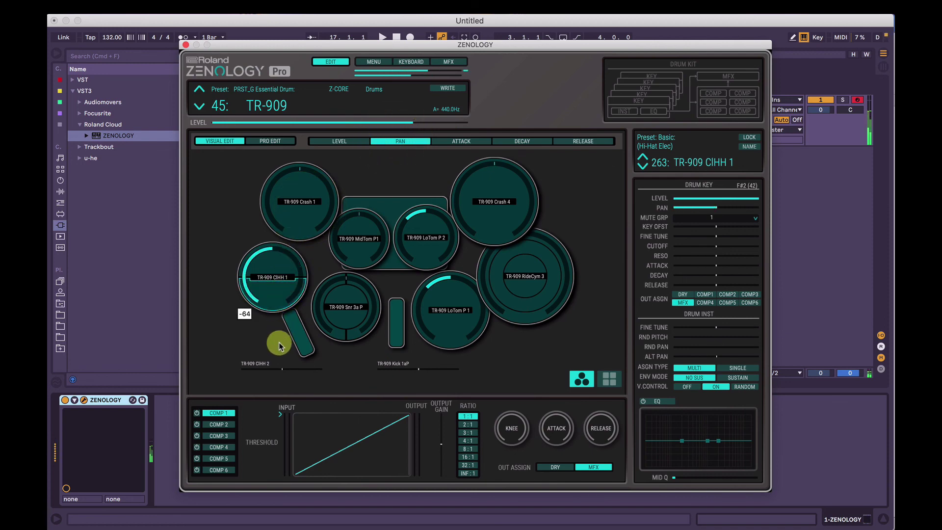
pyautogui.click(274, 290)
# - Set the TR-909 open hi-hat's attack to -1 and its decay to 58, ending on the kit's release view
pyautogui.click(459, 141)
pyautogui.click(273, 297)
pyautogui.moveTo(274, 297); pyautogui.dragTo(274, 264)
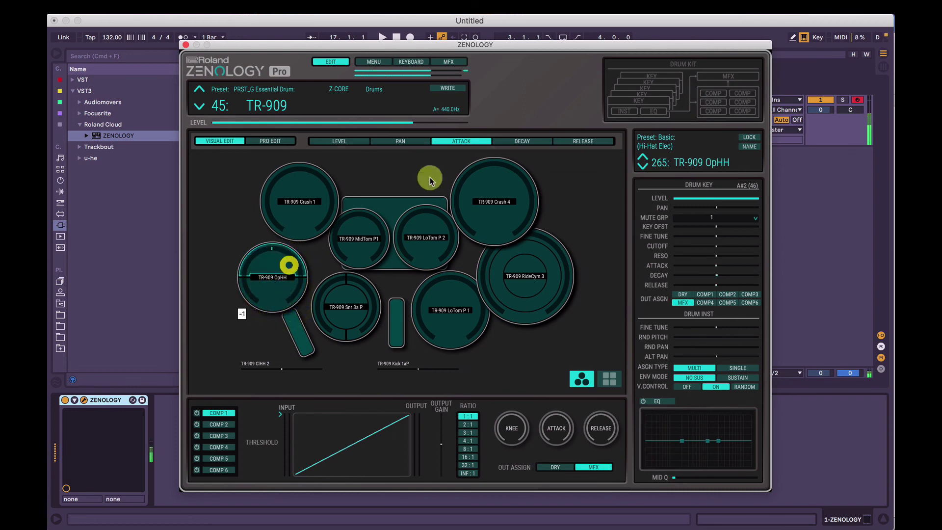
pyautogui.click(514, 138)
pyautogui.moveTo(280, 231); pyautogui.dragTo(301, 224)
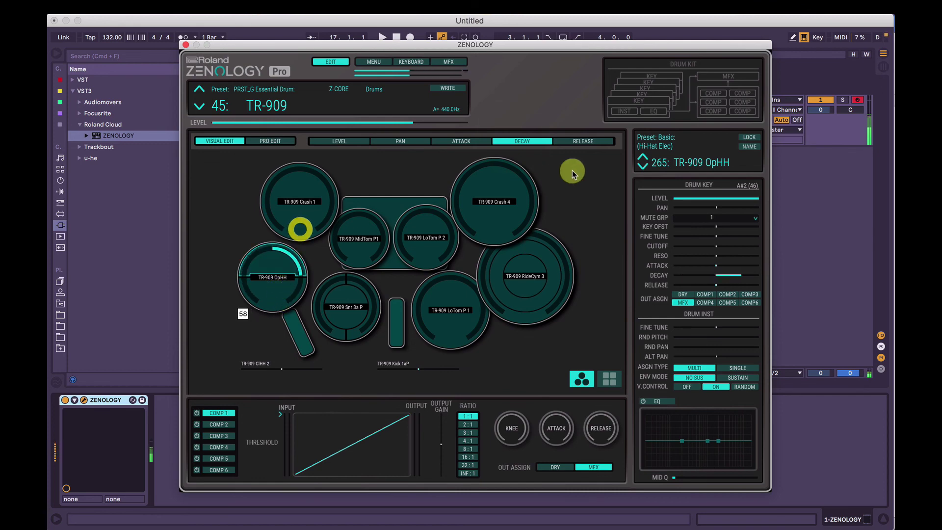
pyautogui.click(574, 140)
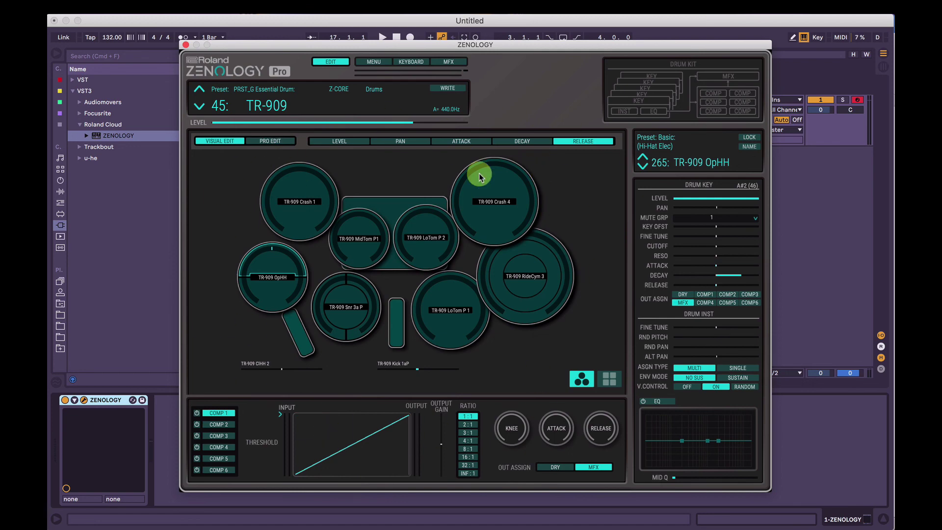
# - Audition the Drum&Bass KitLim preset, load the Jazz Kit from the Essential Drum bank, and return to the drum kit editor
pyautogui.click(281, 107)
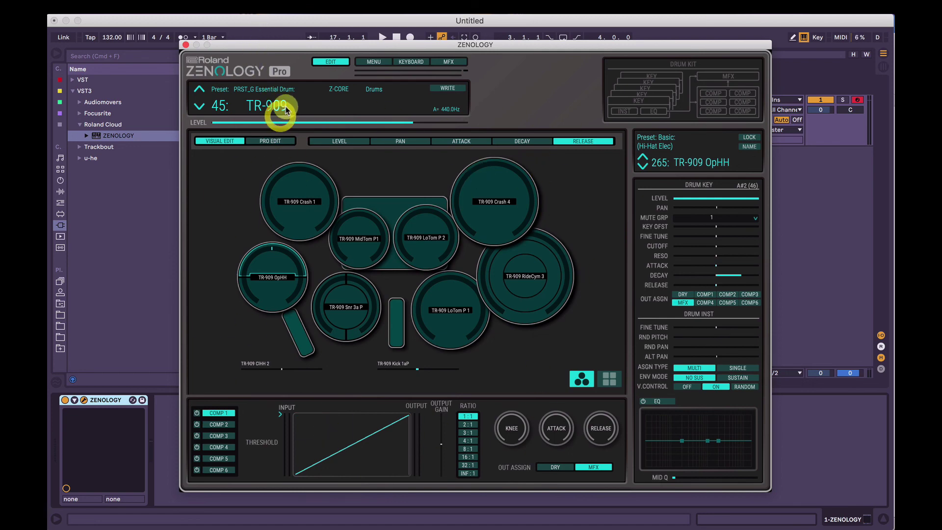
pyautogui.scroll(10, 521, 222)
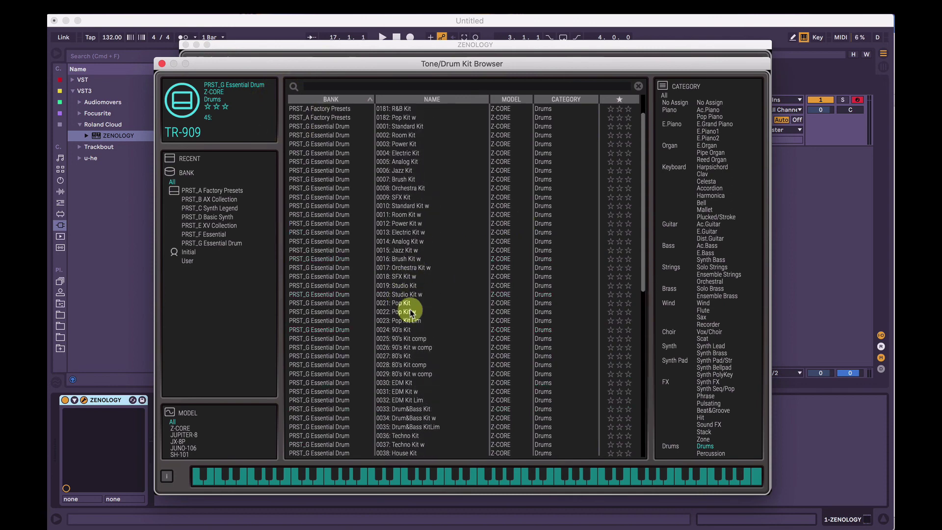
pyautogui.click(409, 392)
pyautogui.click(411, 424)
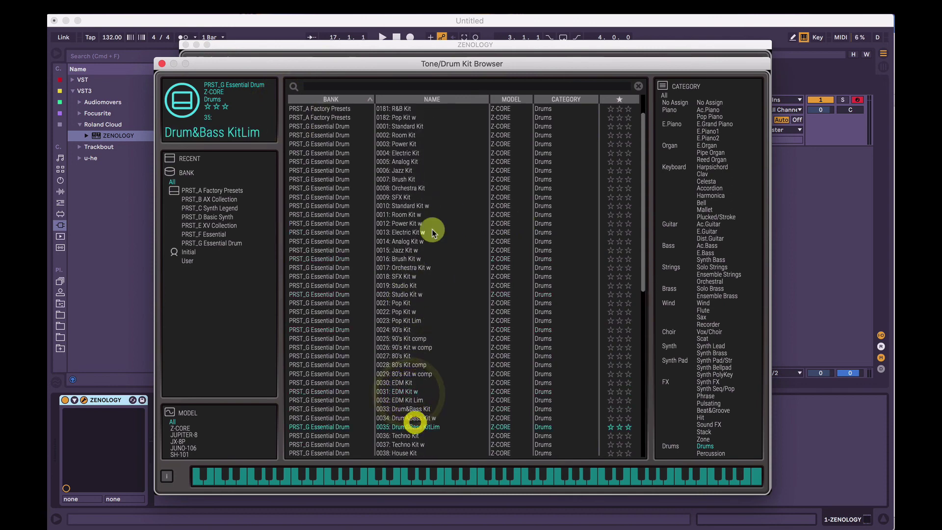
pyautogui.click(412, 161)
pyautogui.click(411, 170)
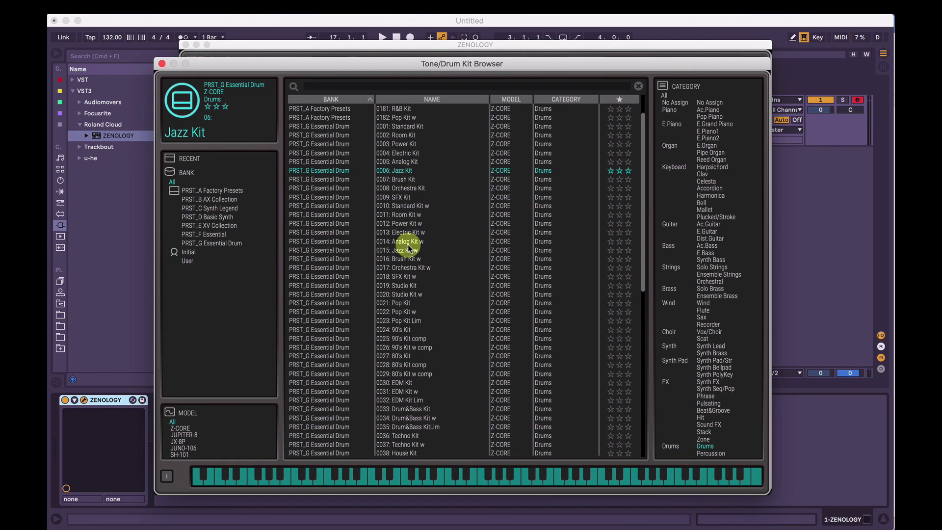
pyautogui.scroll(-12, 409, 249)
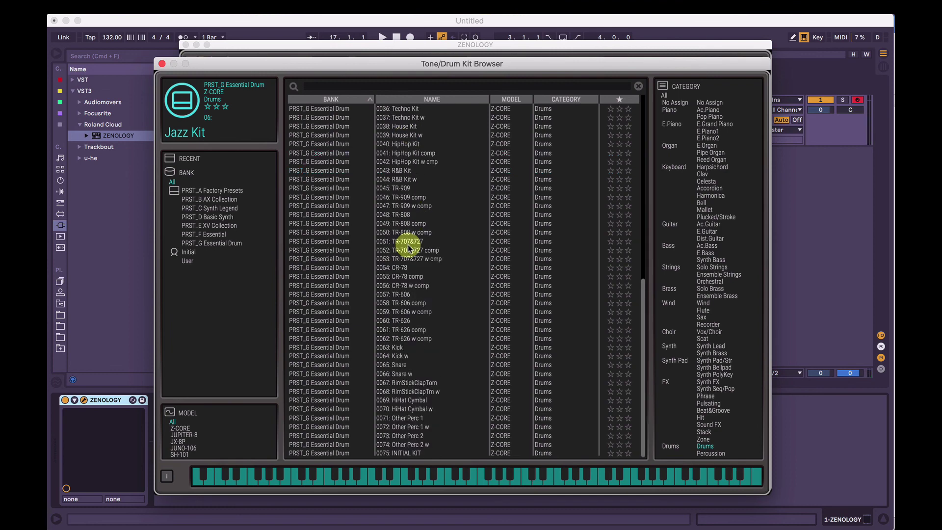
pyautogui.click(161, 63)
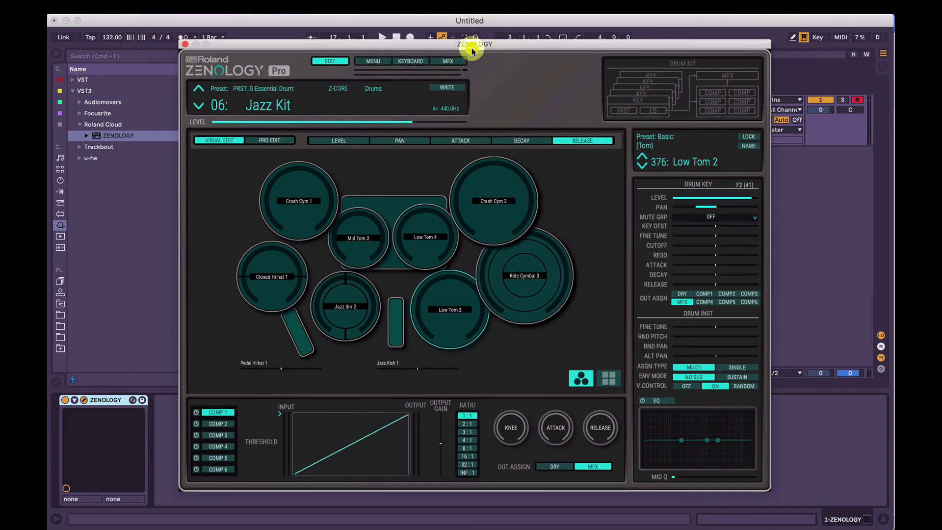
pyautogui.click(491, 43)
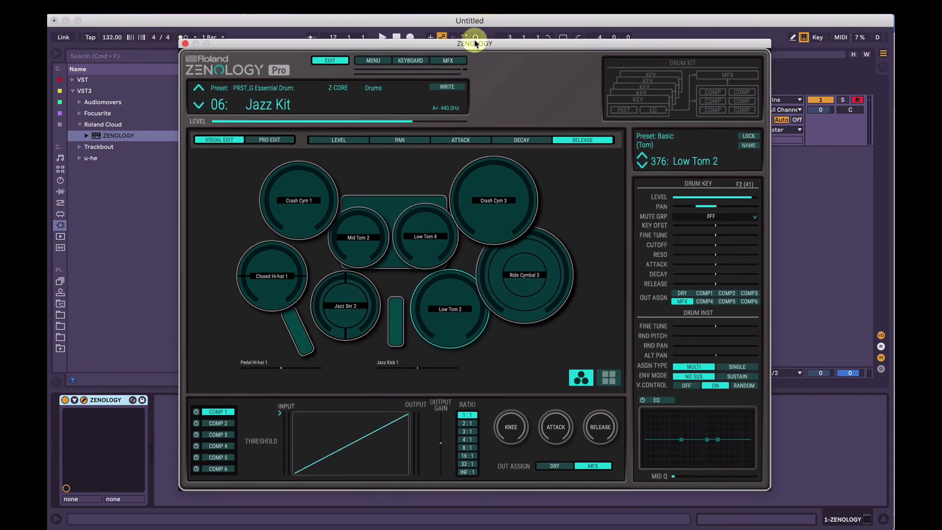